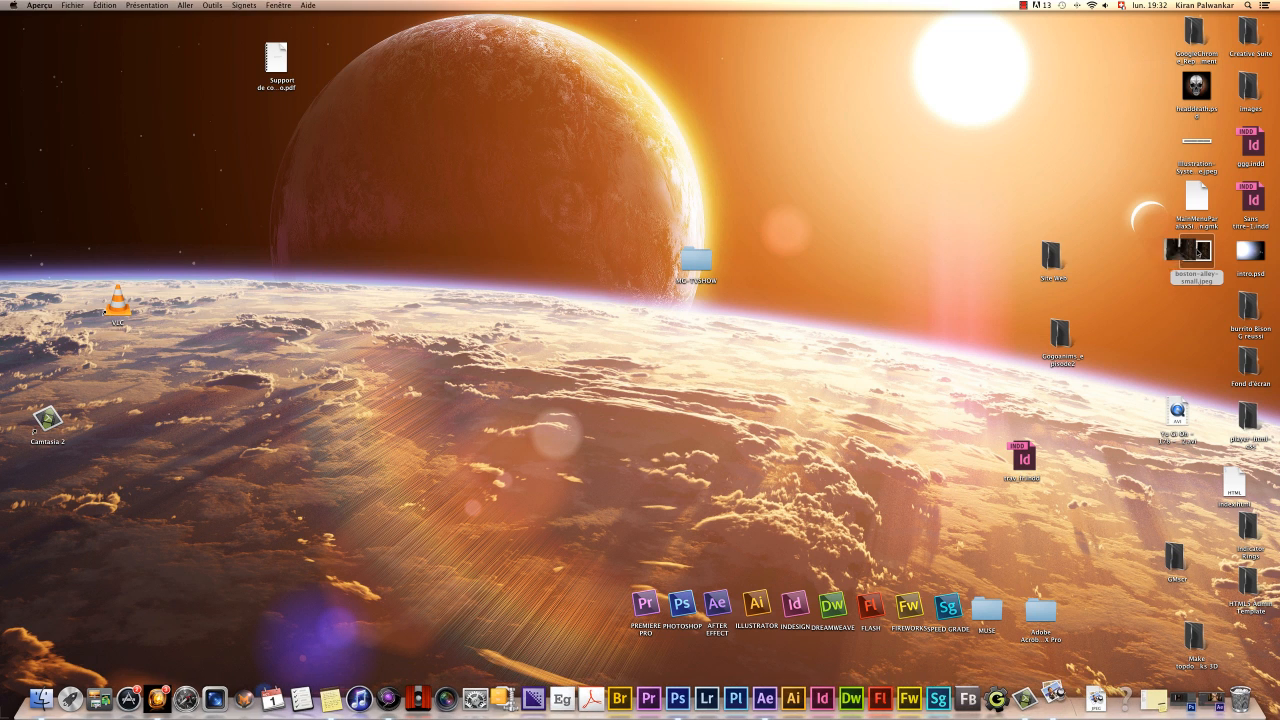
- View the source photo boston-alley-small.jpeg in its own window and close it
left_click_drag(335, 25, 797, 218)
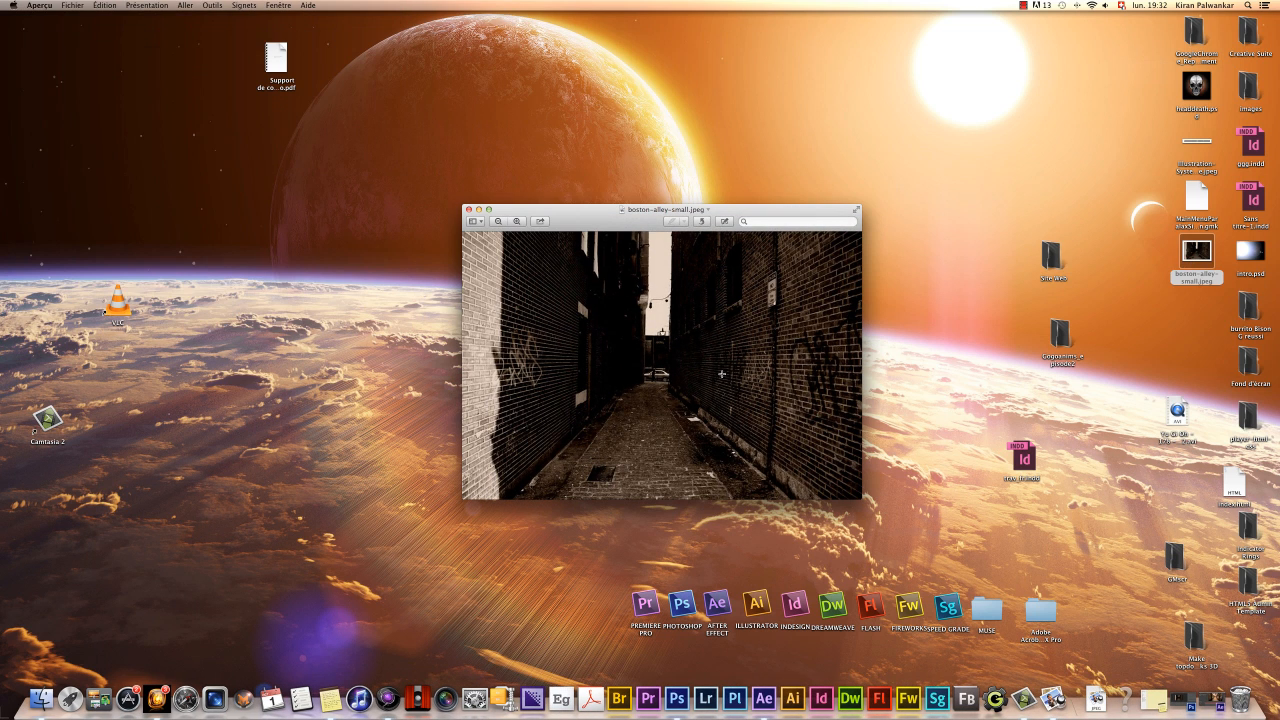
left_click(469, 210)
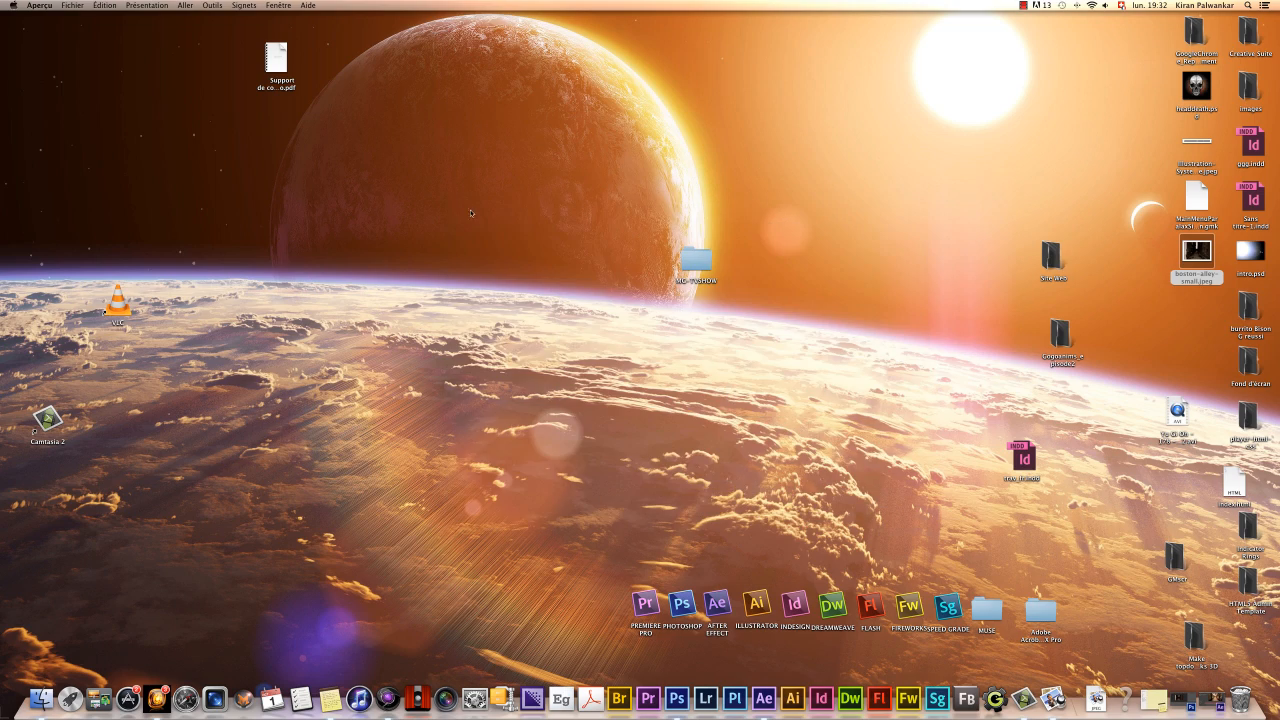
- Switch to After Effects, play back the salle.vpe composition, return the playhead to the start and minimize the project window
left_click(1212, 699)
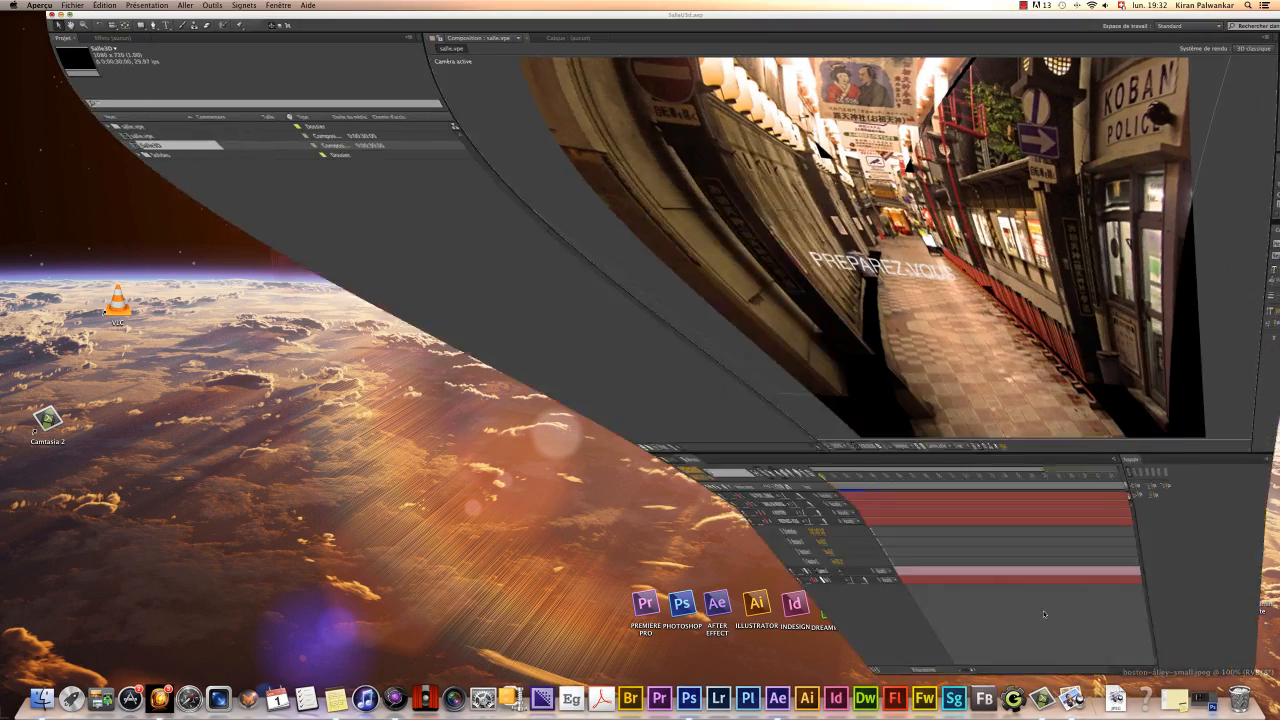
key("space")
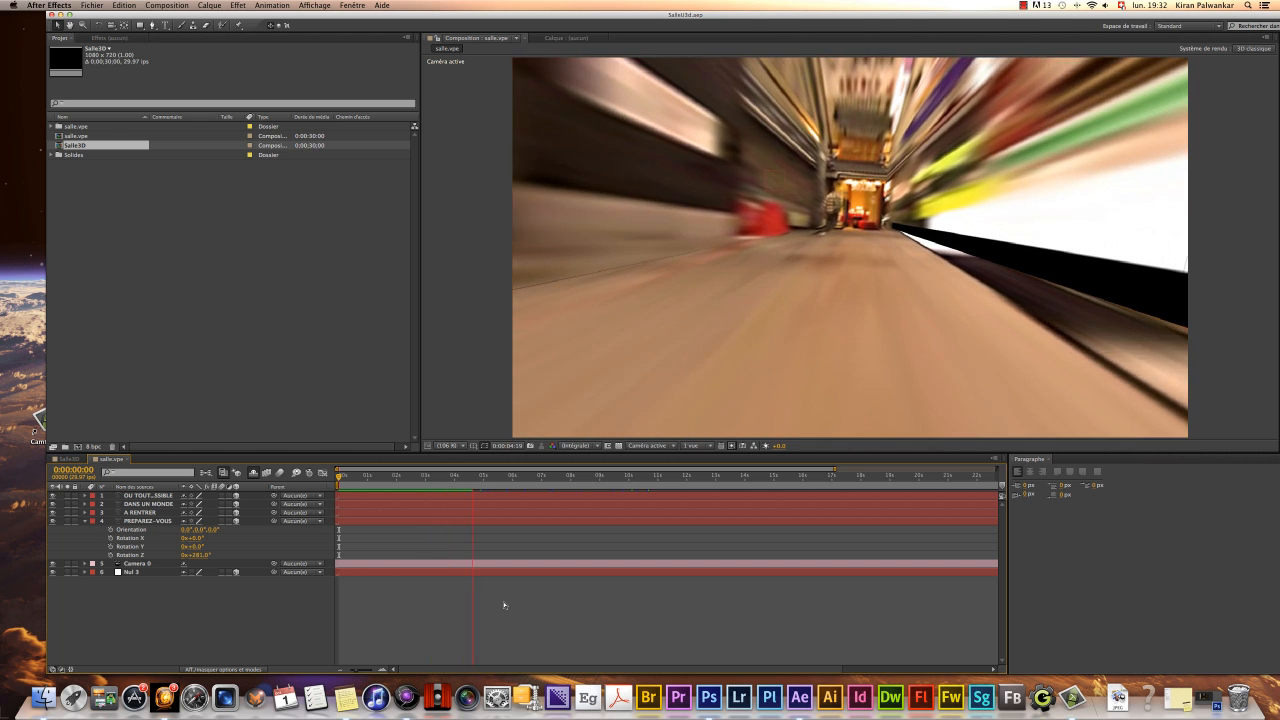
key("space")
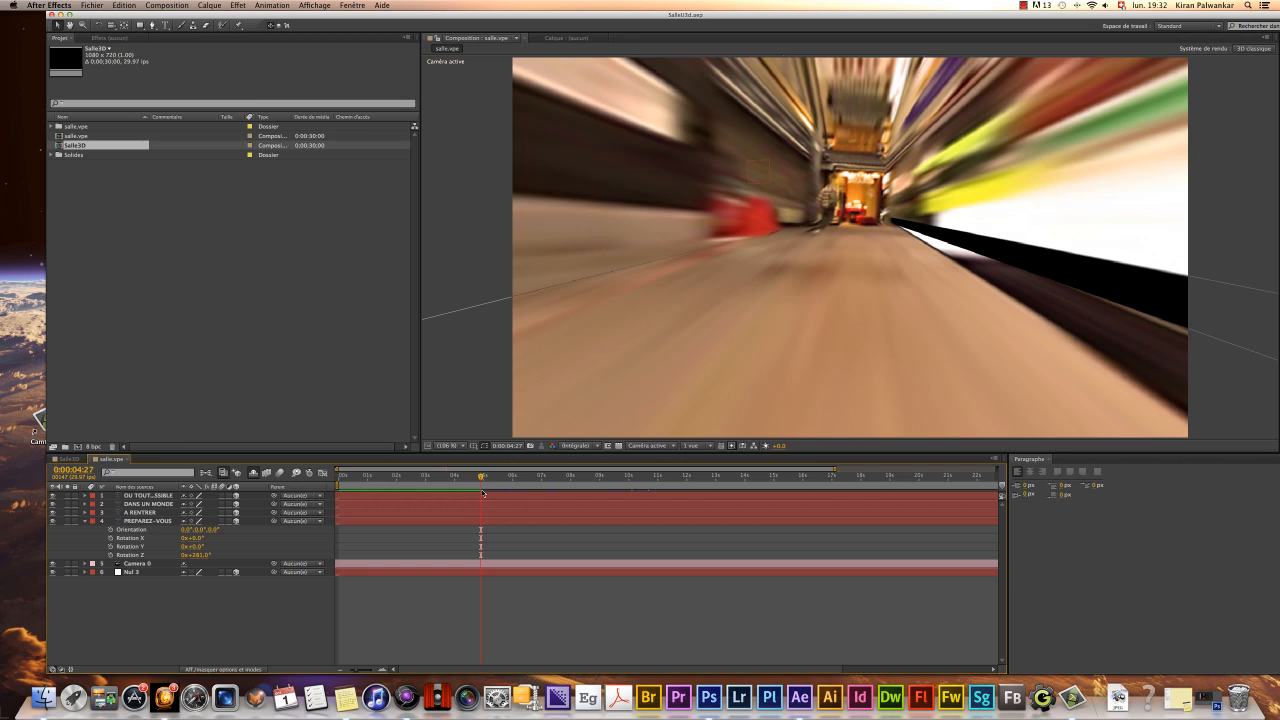
left_click_drag(481, 475, 336, 492)
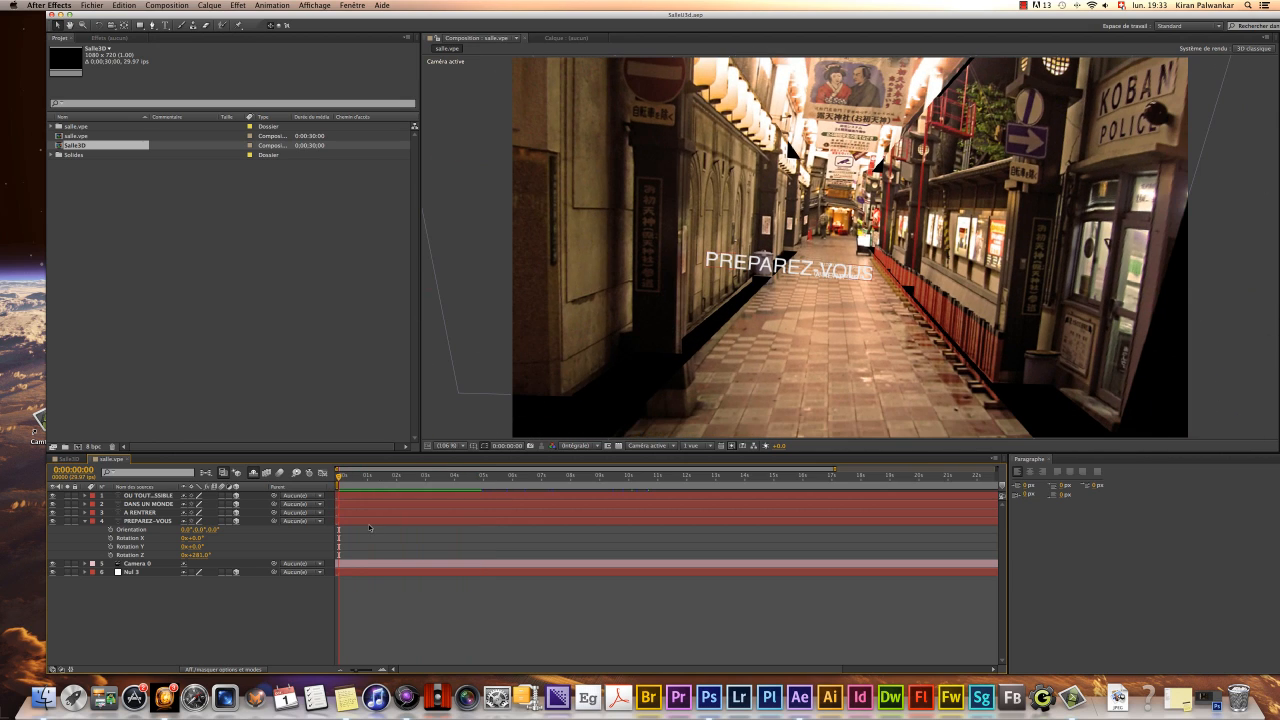
mouse_move(1, 1)
left_click(56, 25)
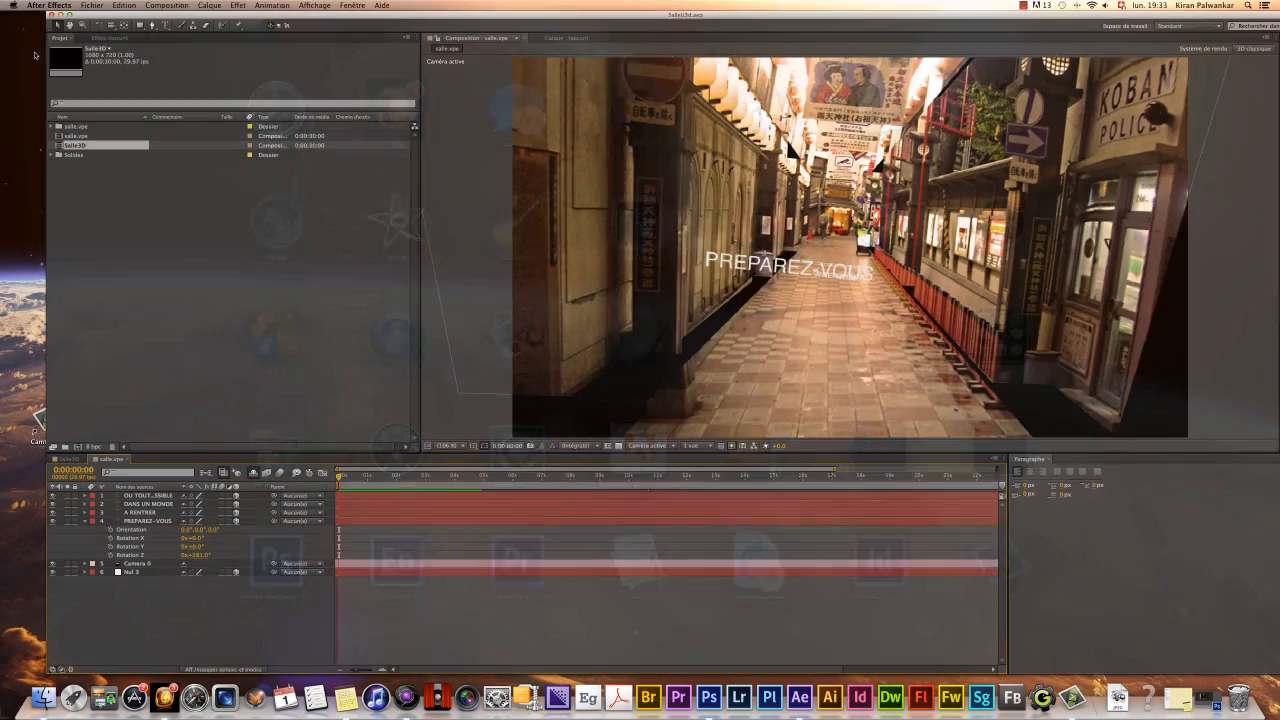
left_click(61, 16)
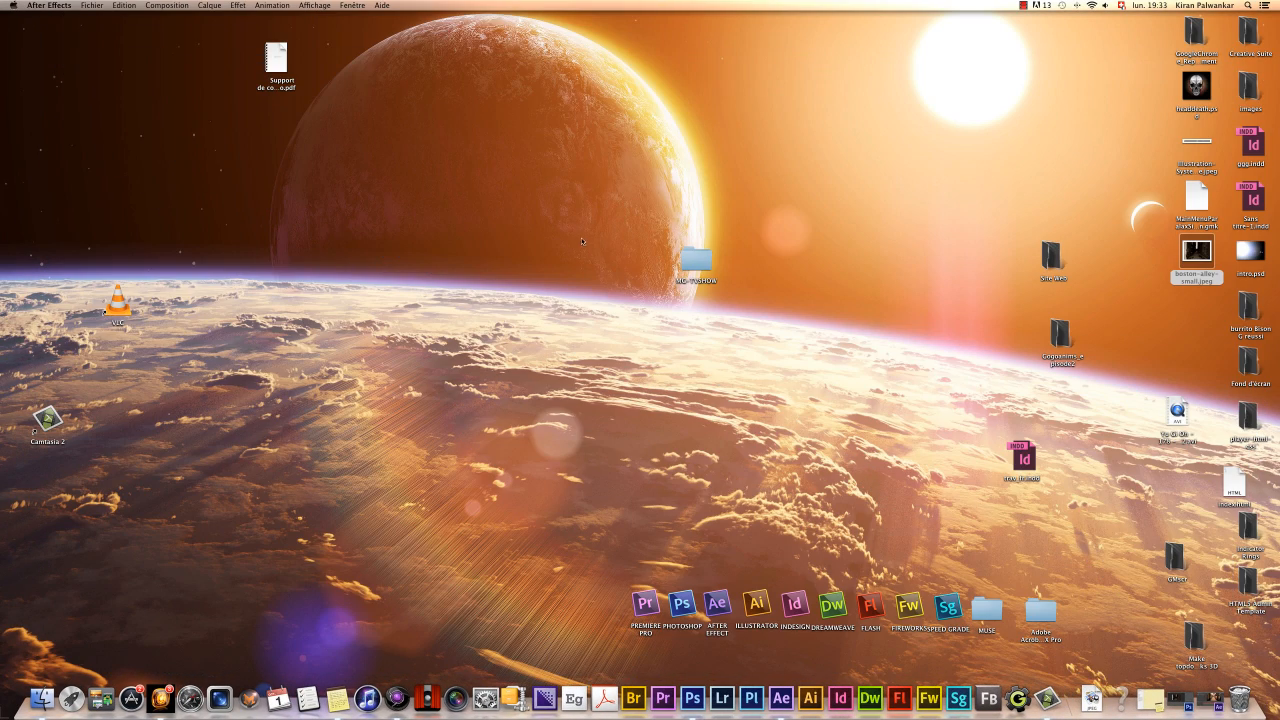
- Reopen boston-alley-small.jpeg from the desktop, examine the alley's perspective and close the image
left_click(805, 480)
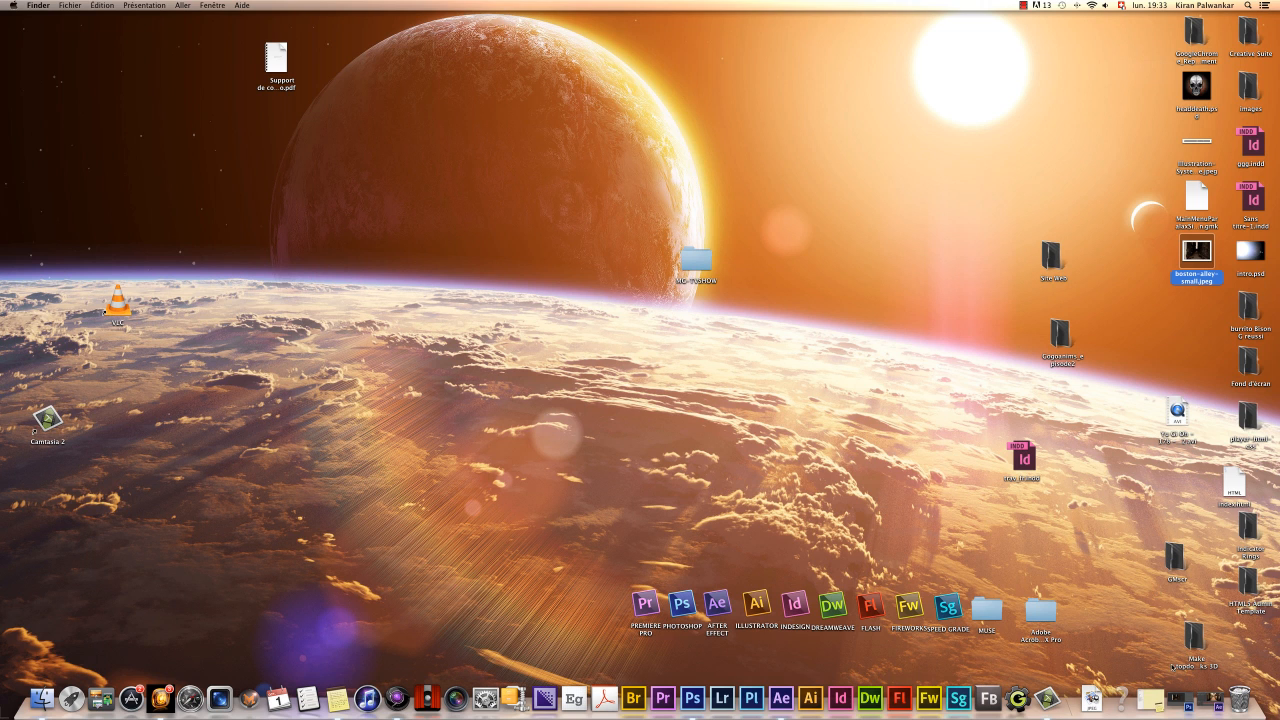
key("super+o")
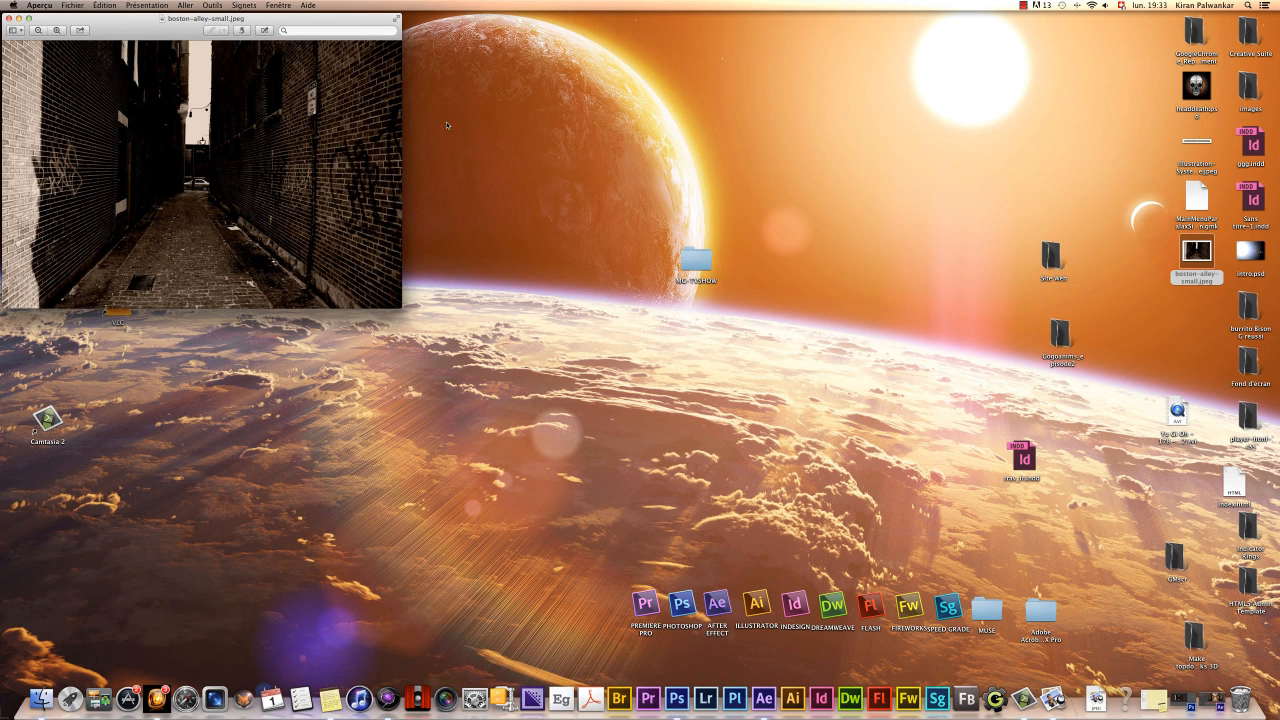
left_click_drag(302, 19, 580, 92)
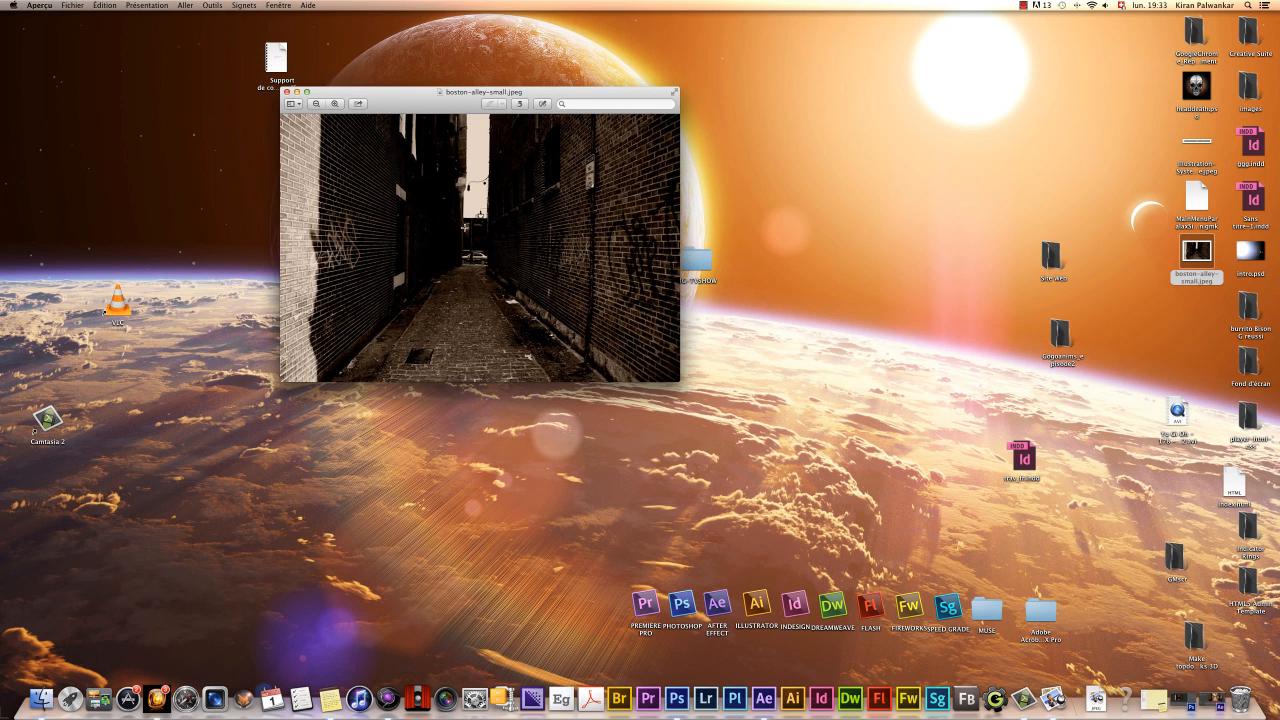
left_click(287, 91)
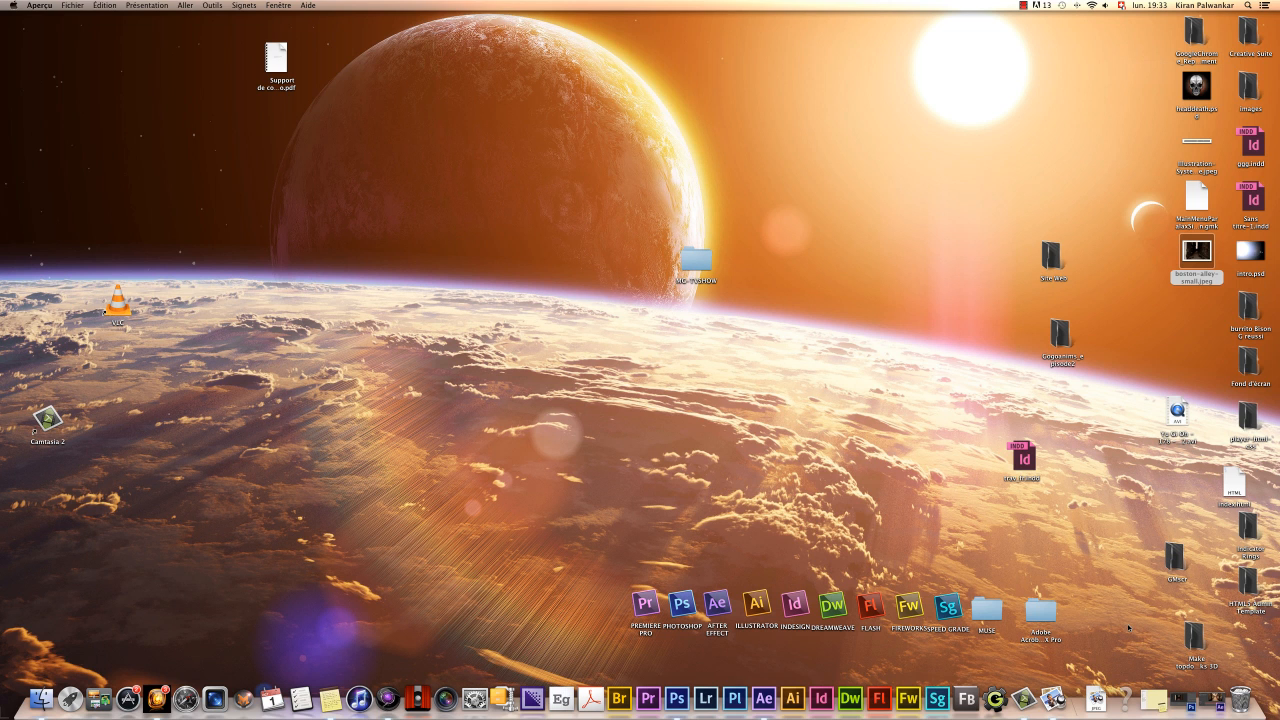
- Switch to Photoshop and open the Vanishing Point (Point de fuite) filter on the alley photo
left_click(1190, 700)
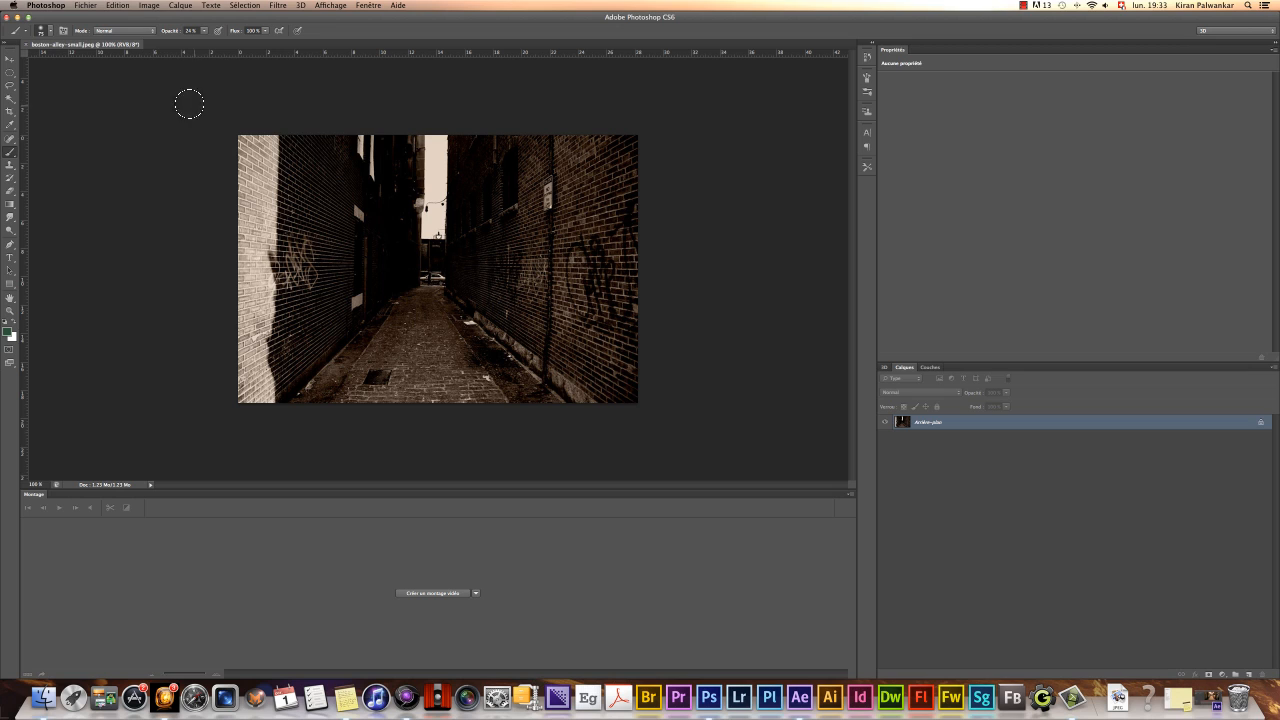
left_click(284, 7)
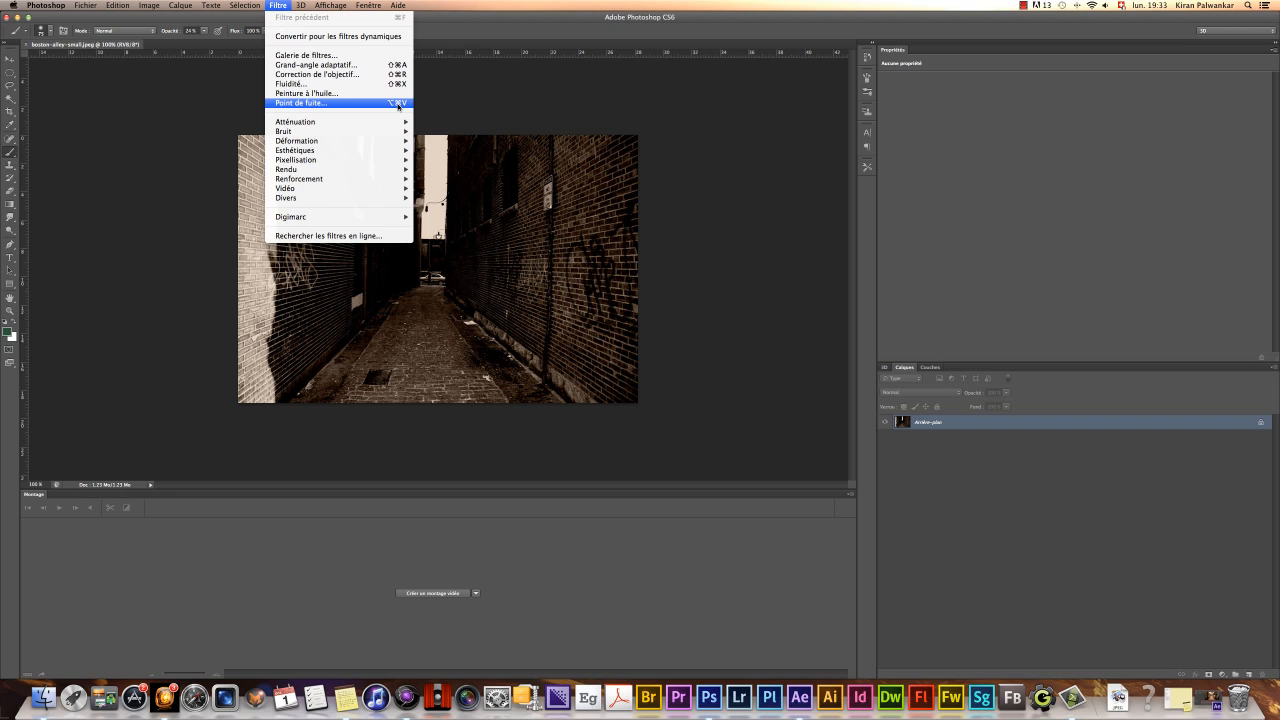
left_click(317, 104)
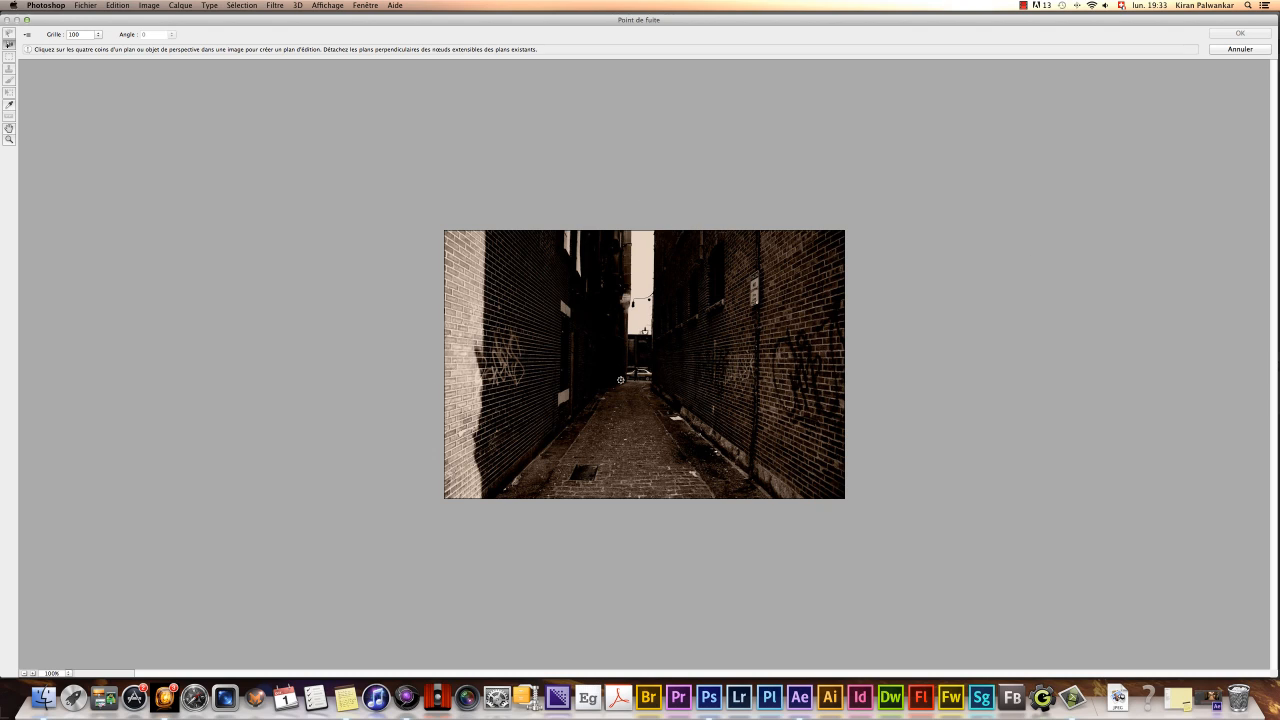
- Create a four-corner perspective plane on the alley floor and adjust its corners to follow the base of both walls
left_click(625, 380)
left_click(647, 380)
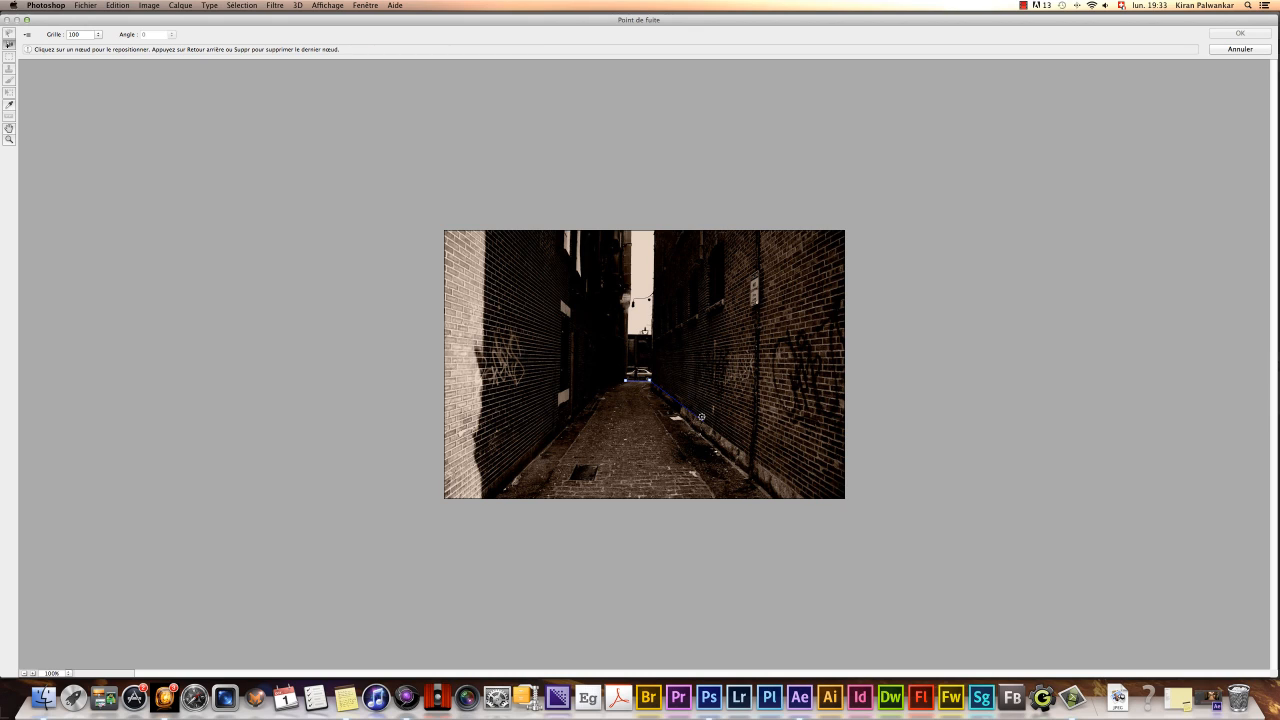
left_click(812, 501)
left_click(481, 500)
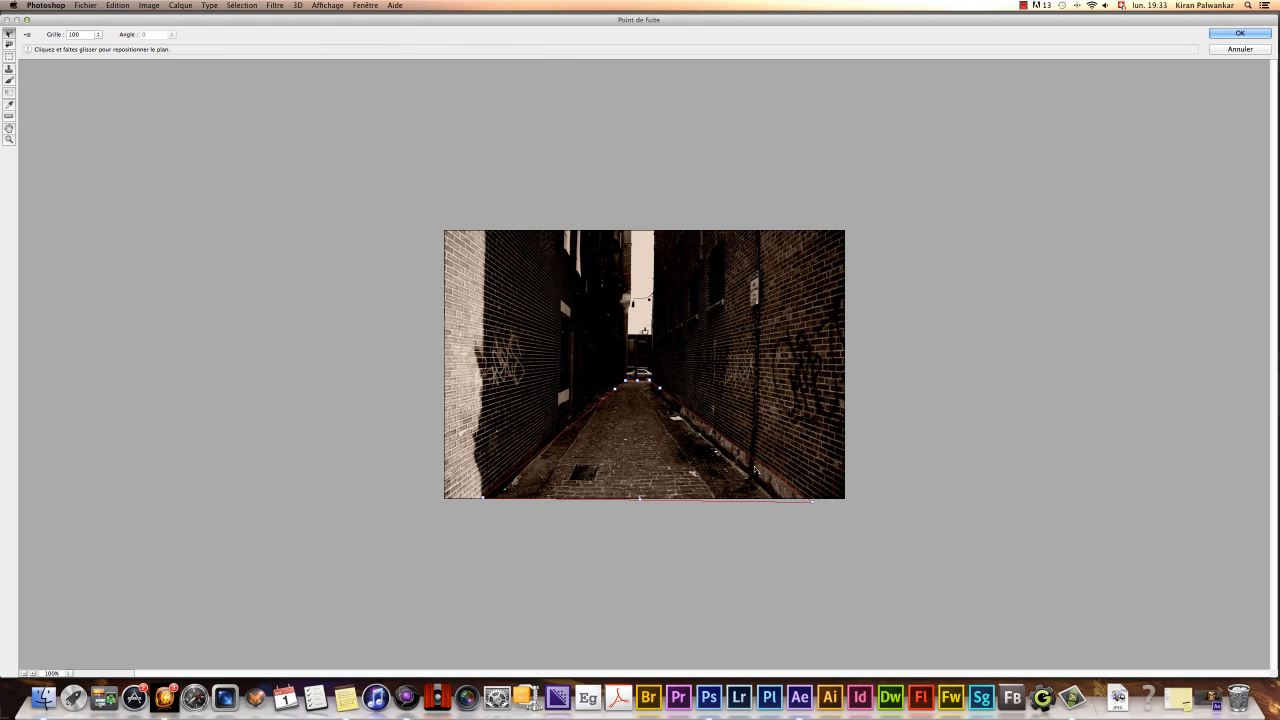
left_click_drag(646, 386, 645, 386)
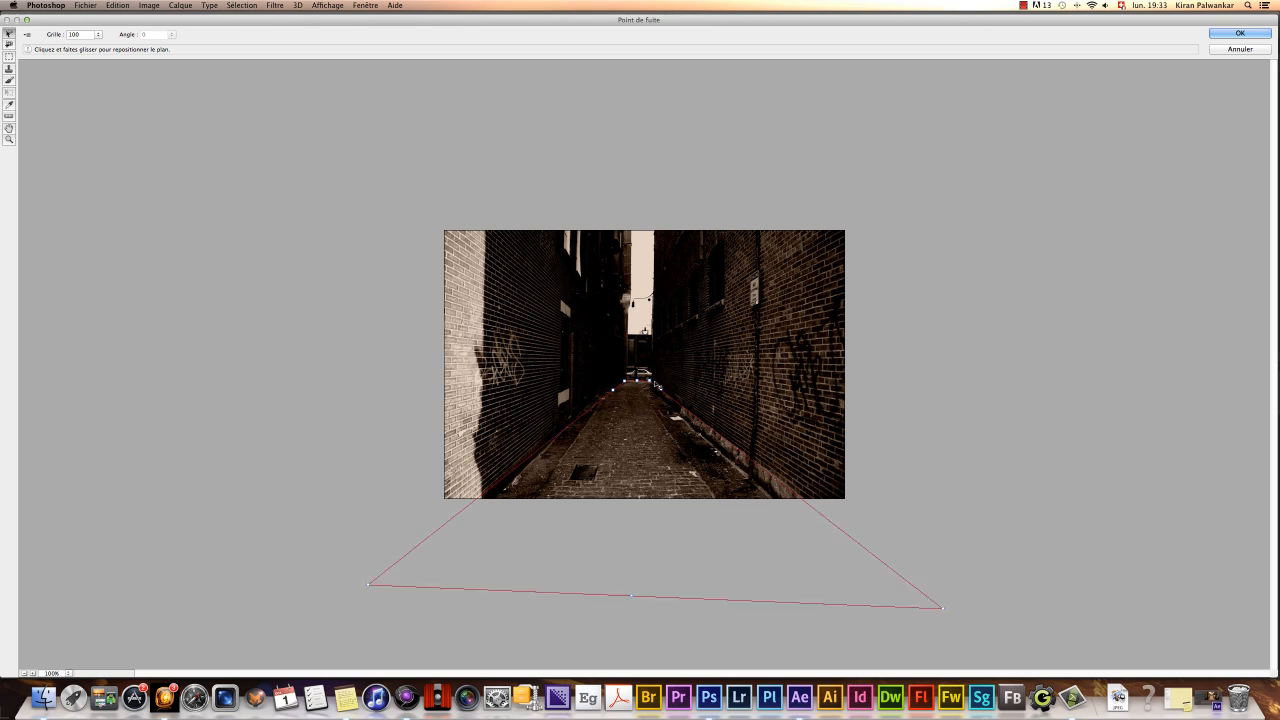
key("super+z")
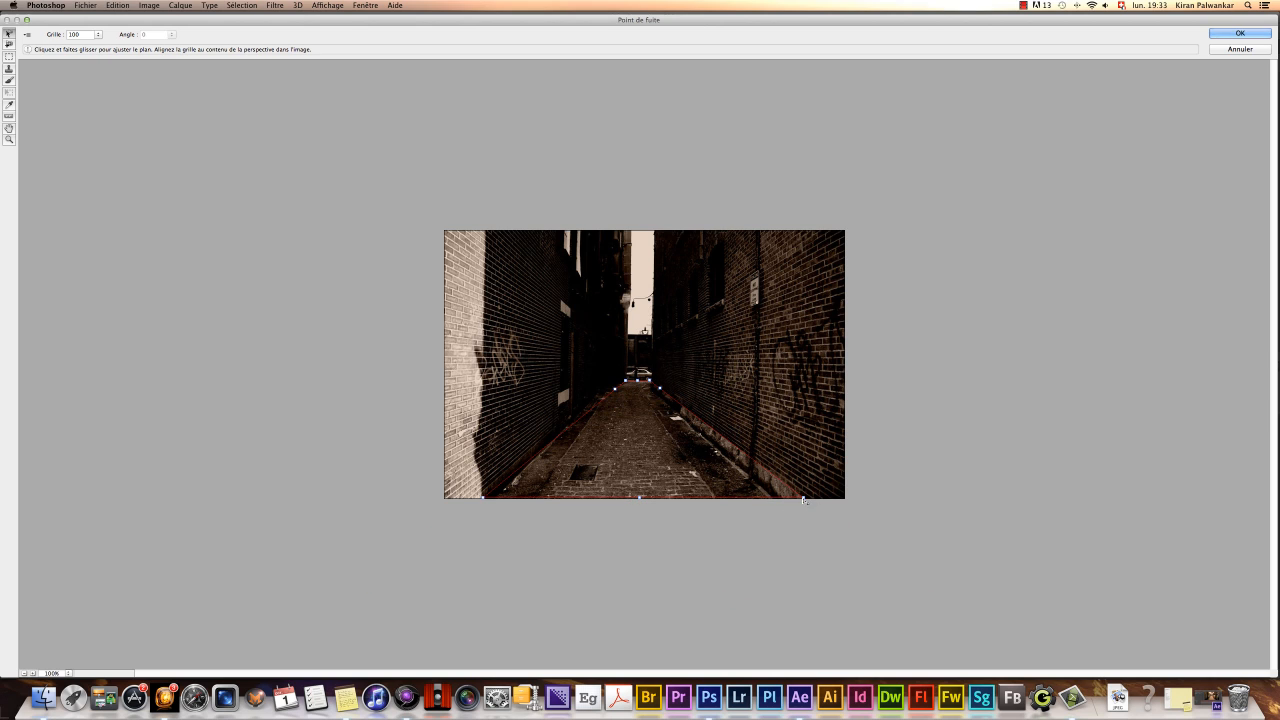
mouse_move(650, 380)
left_mouse_down()
mouse_move(665, 382)
mouse_move(616, 381)
mouse_move(654, 380)
left_mouse_up()
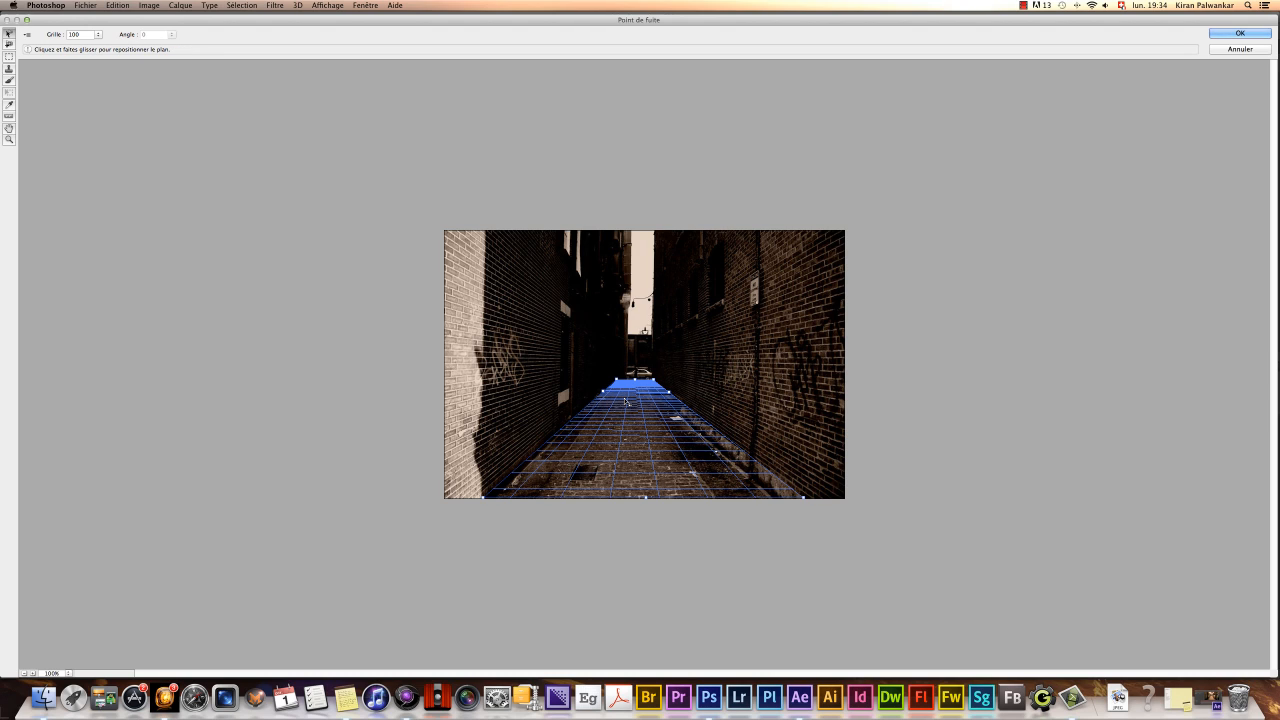
- Pull a perpendicular plane up from the floor along the right wall, extending it beyond the photo's right and upper edges
key("c")
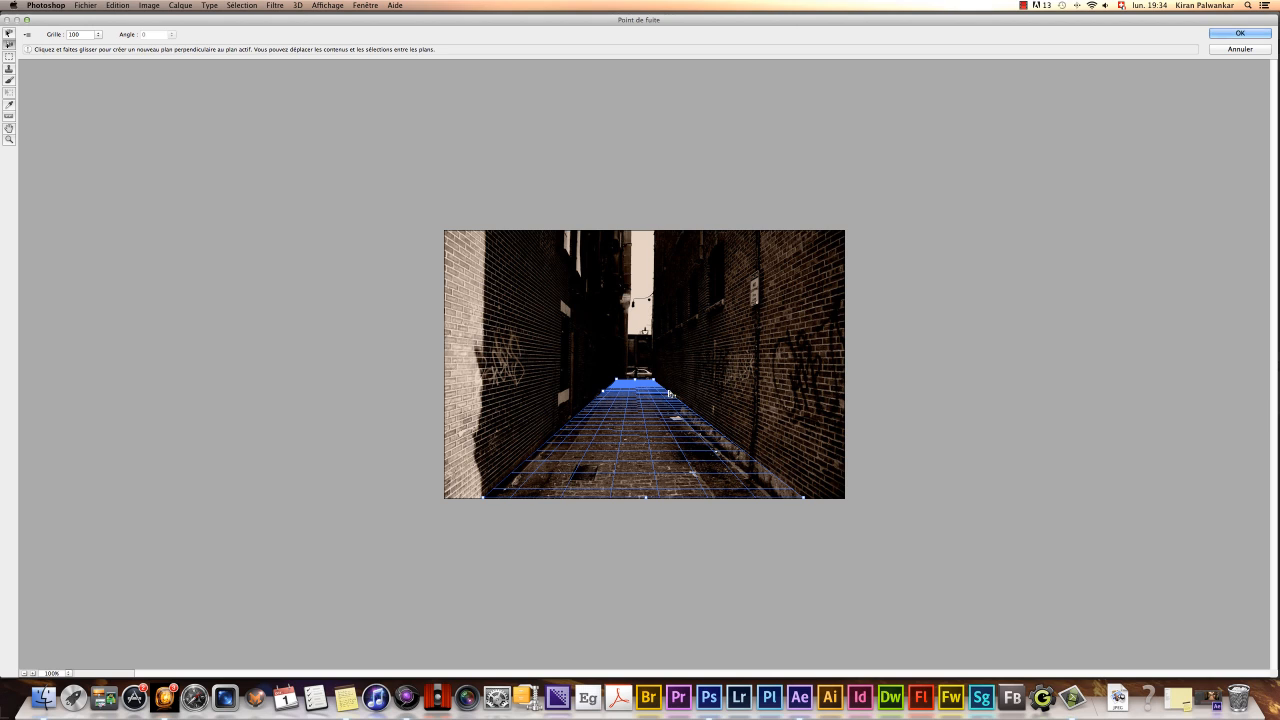
left_click_drag(669, 394, 664, 265)
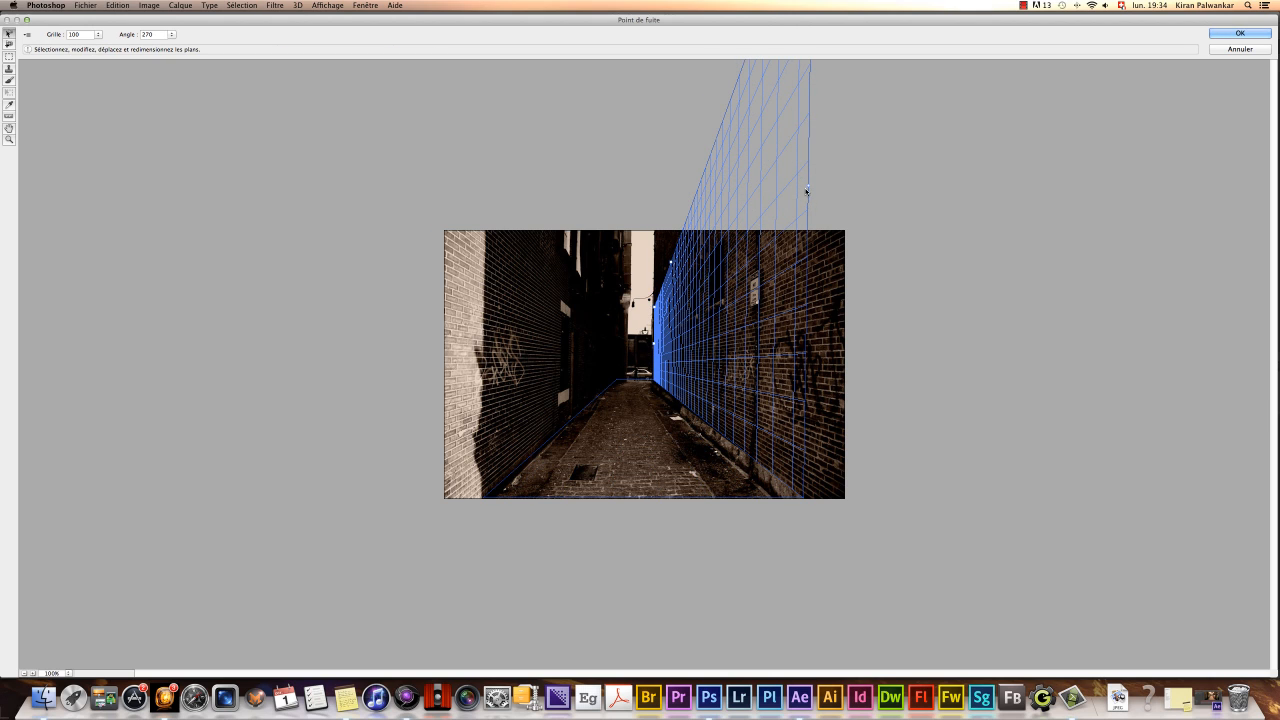
left_click_drag(810, 187, 863, 193)
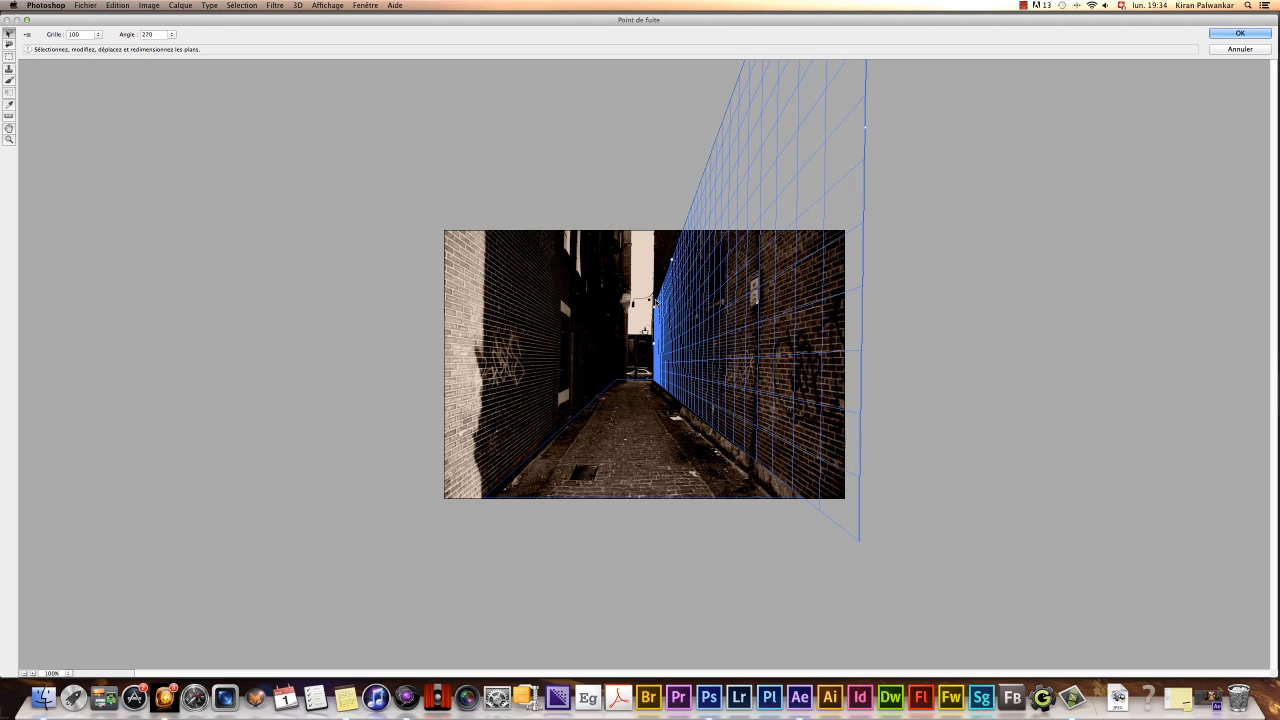
mouse_move(672, 258)
left_mouse_down()
mouse_move(673, 237)
mouse_move(671, 268)
left_mouse_up()
- Pull a perpendicular plane up from the floor along the left wall, extending it beyond the photo's left and upper edges
left_click(623, 383)
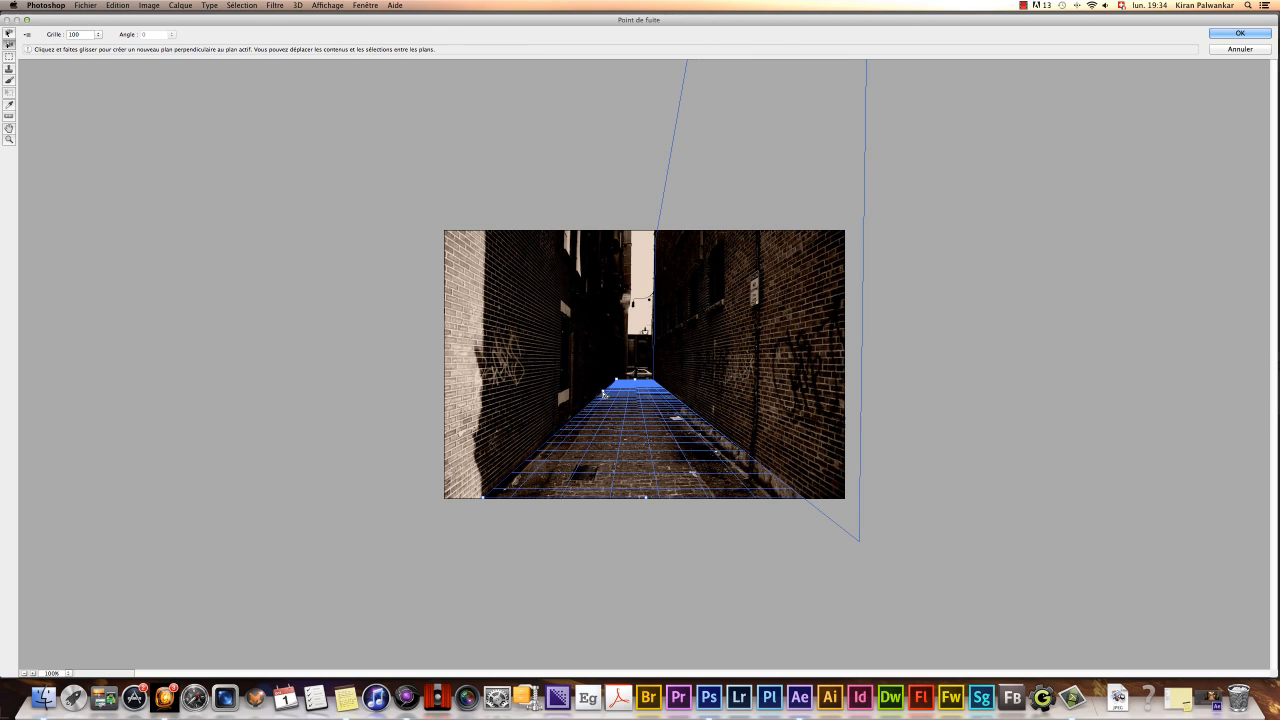
left_click_drag(604, 393, 604, 286)
left_click(487, 232)
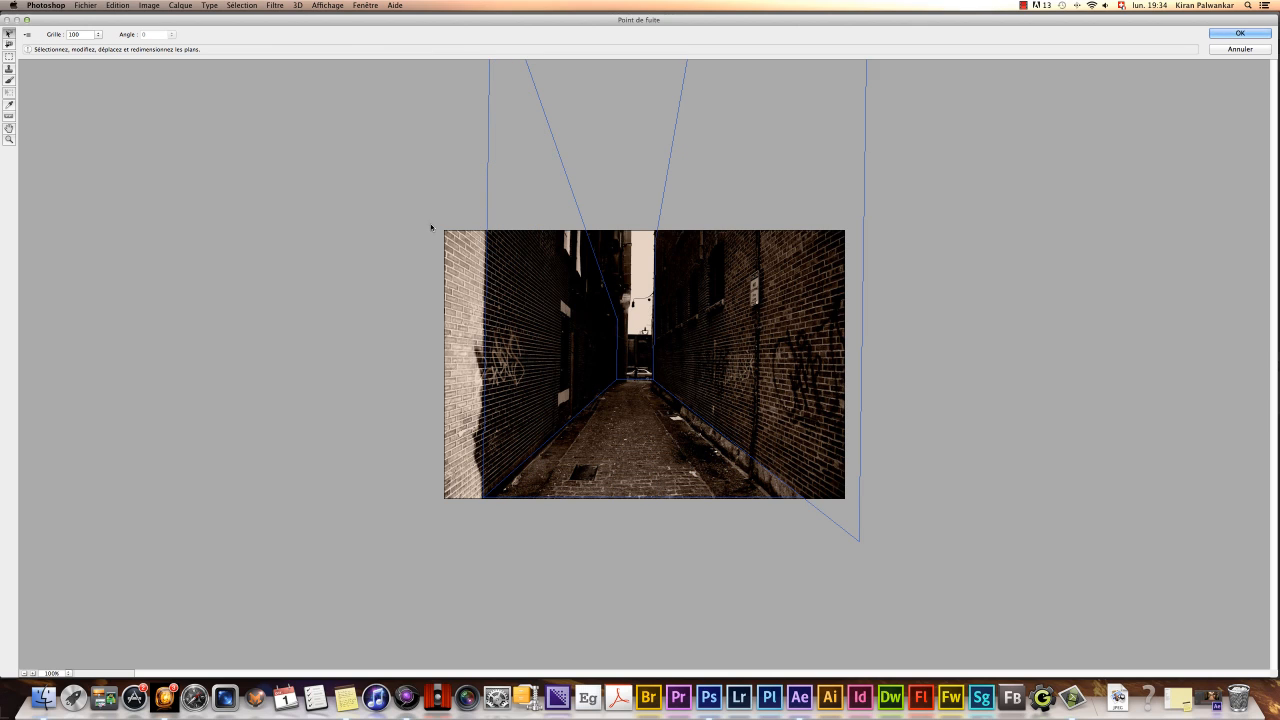
left_click(485, 227)
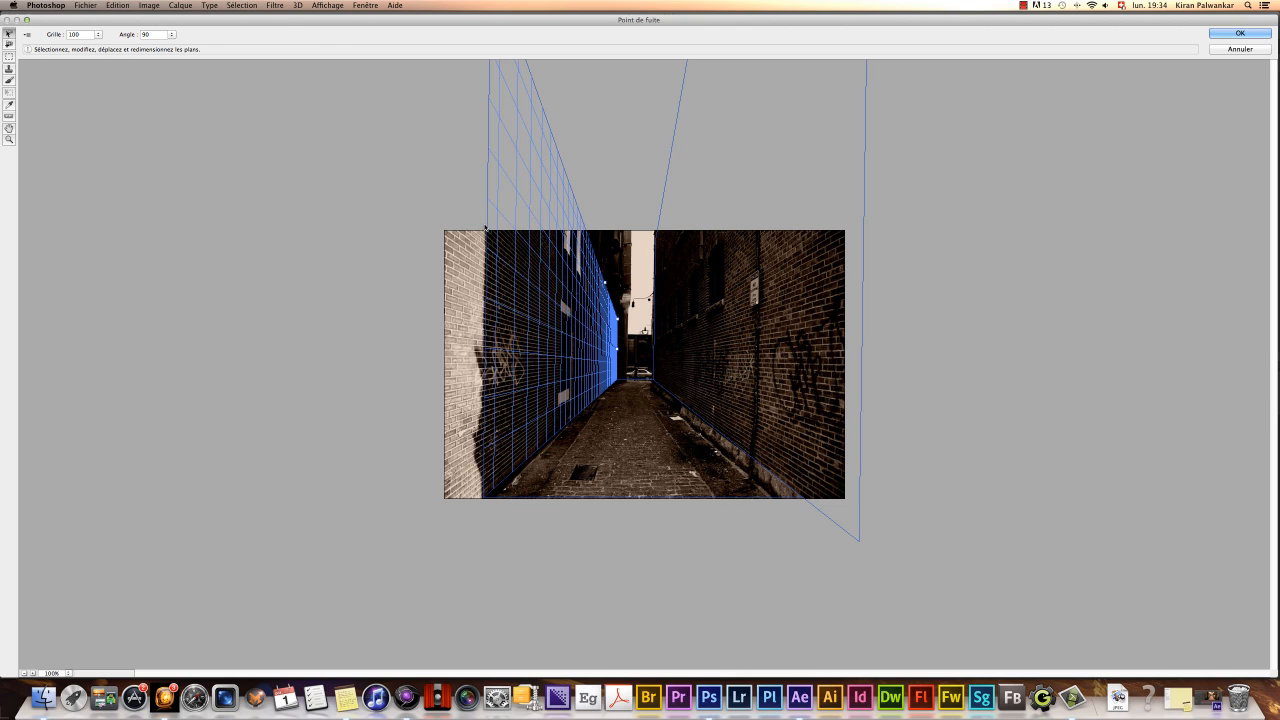
left_click_drag(485, 227, 428, 236)
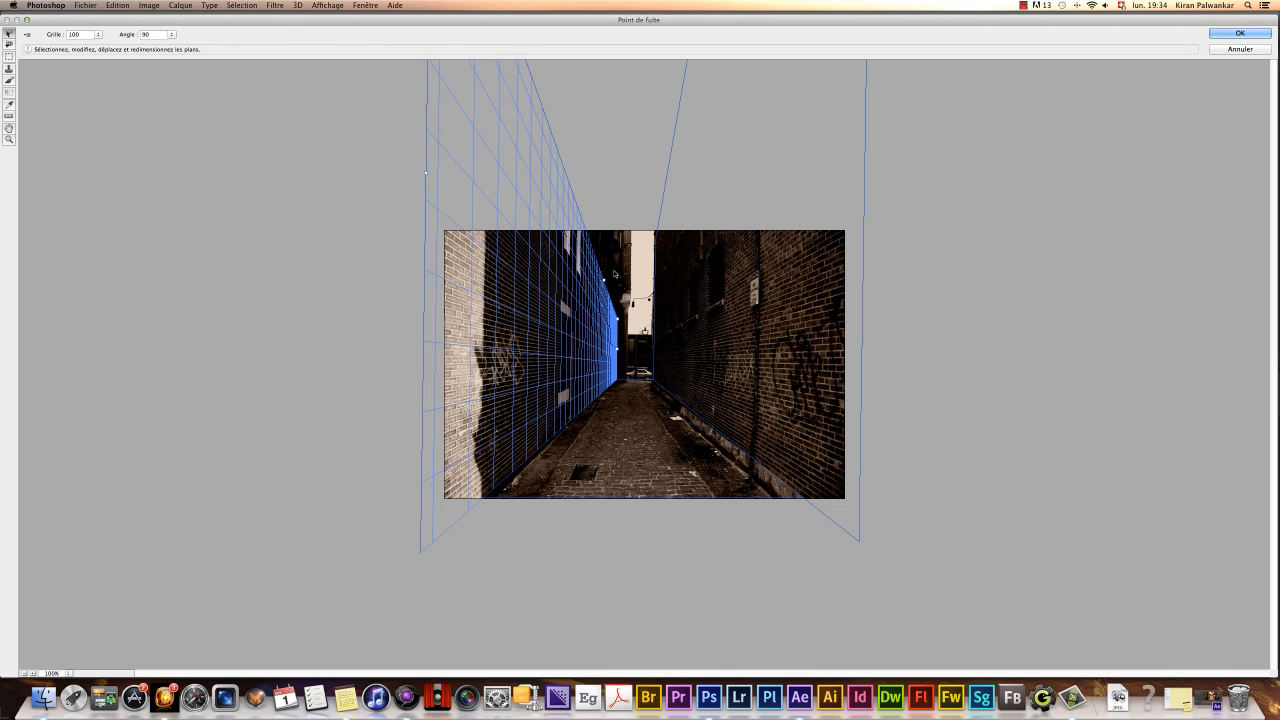
left_click_drag(614, 273, 619, 227)
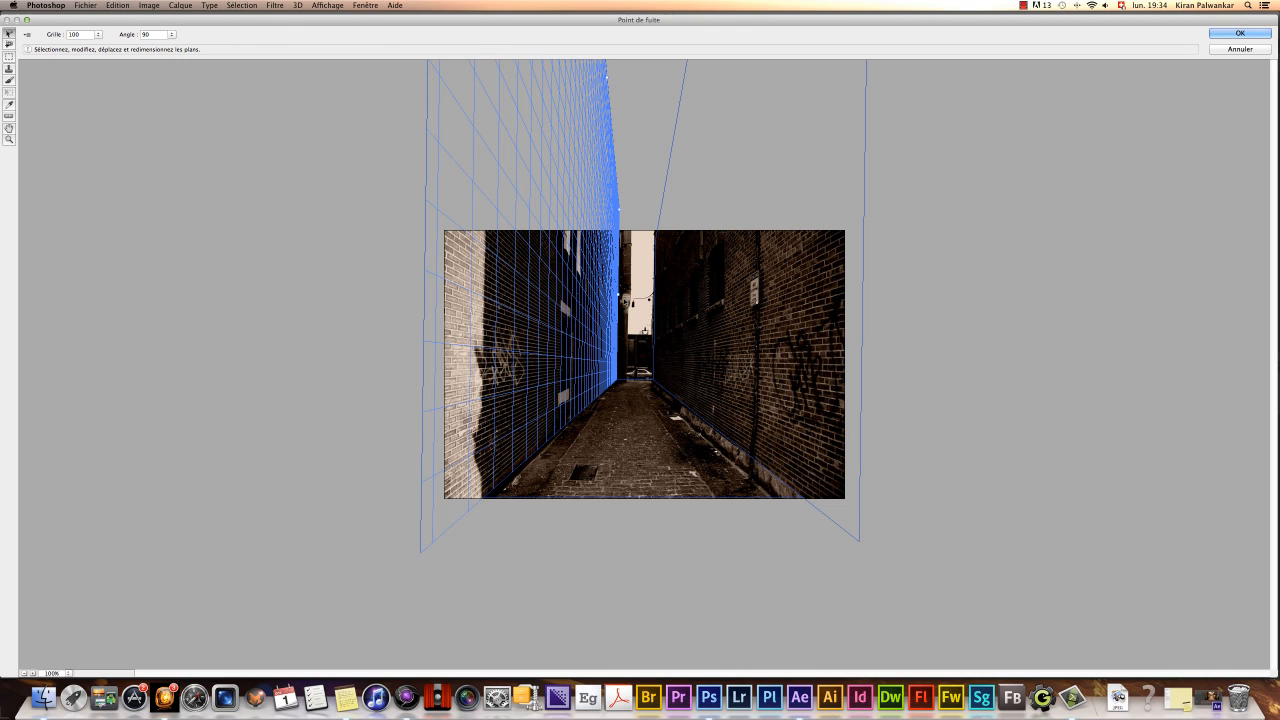
- Pull two perpendicular planes out of the left wall plane, one closing the alley's far end and one forming the ceiling
key("c")
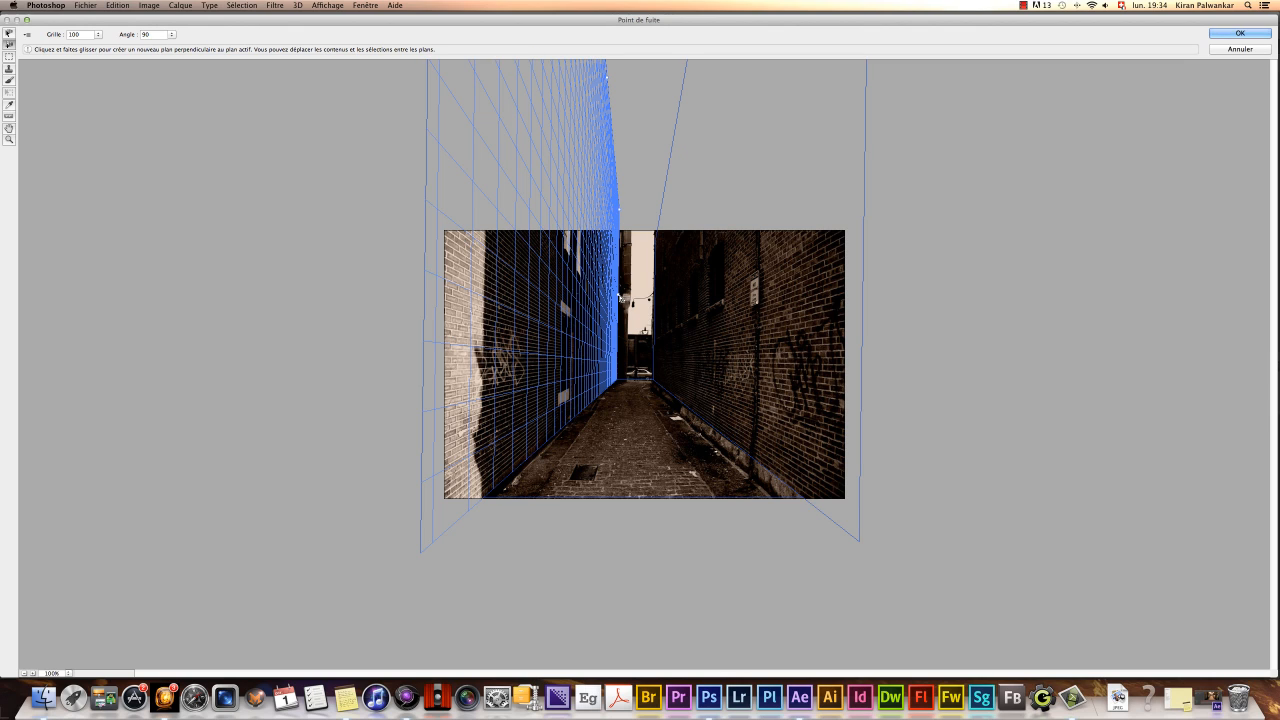
left_click_drag(620, 298, 657, 298)
left_click(616, 176)
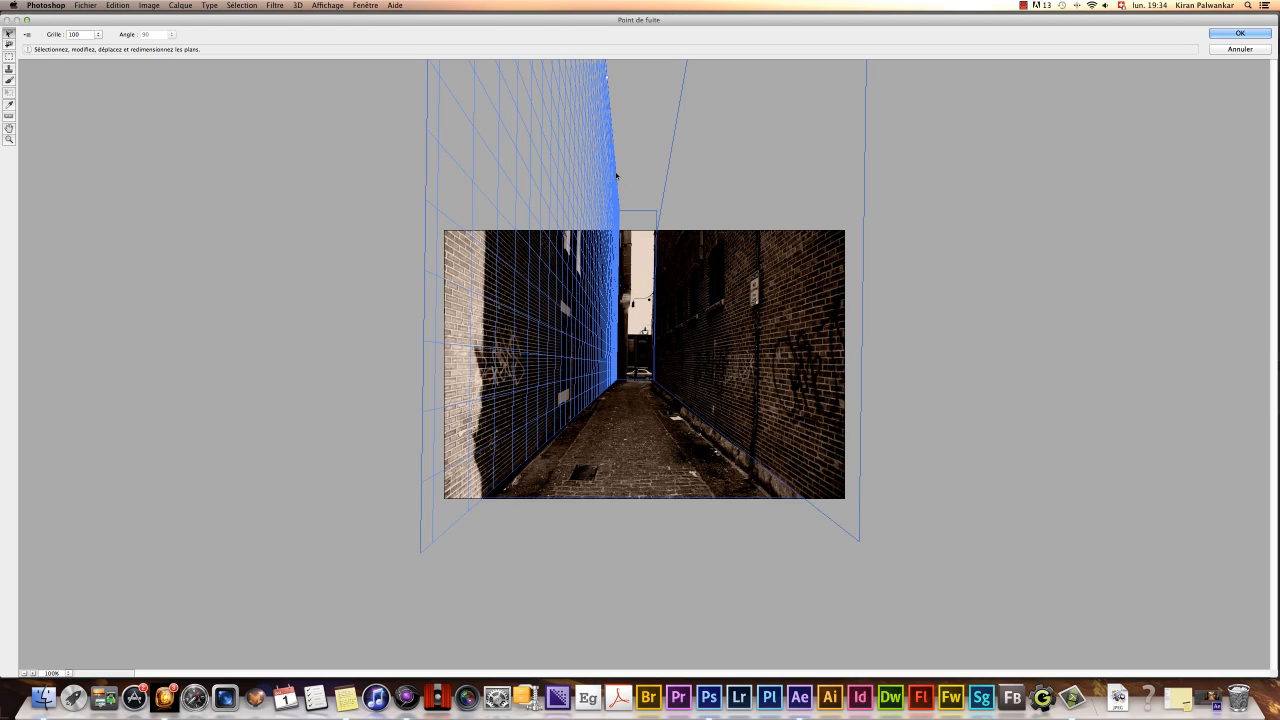
key("c")
left_click_drag(609, 80, 689, 83)
- Select the plane at the alley's far end and widen it past the edge of the right wall
left_click(657, 238)
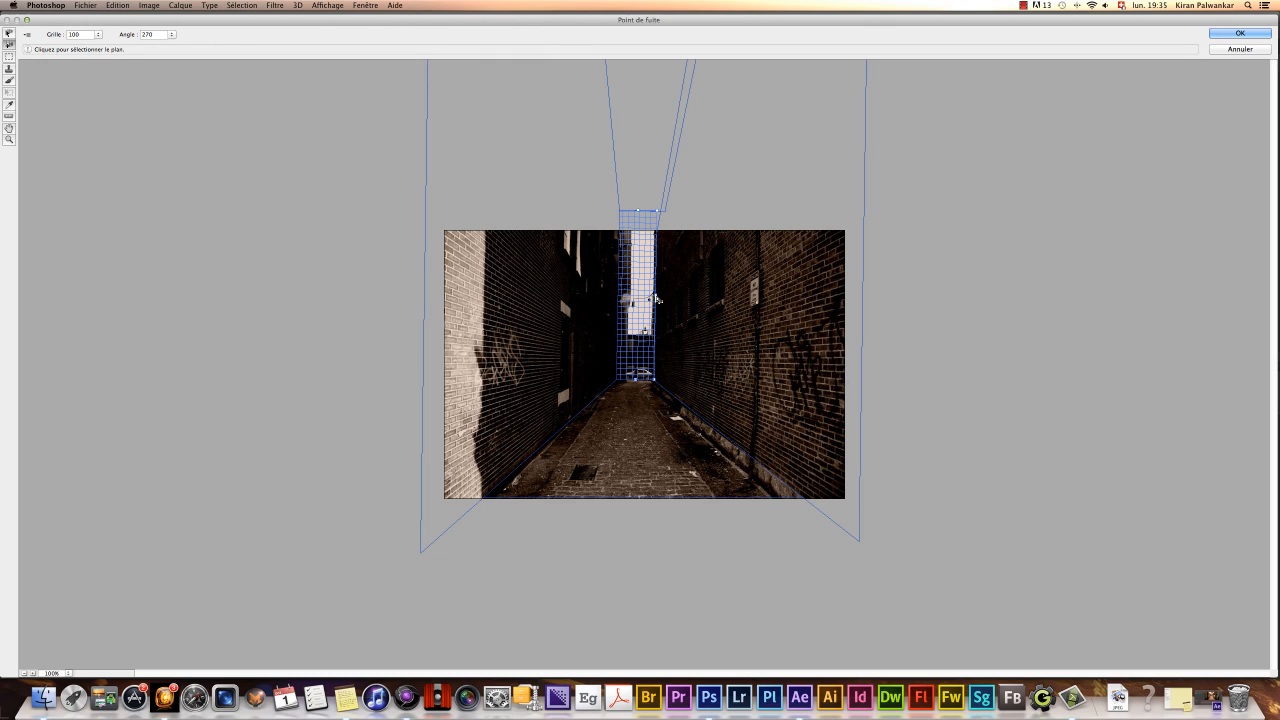
left_click(668, 302)
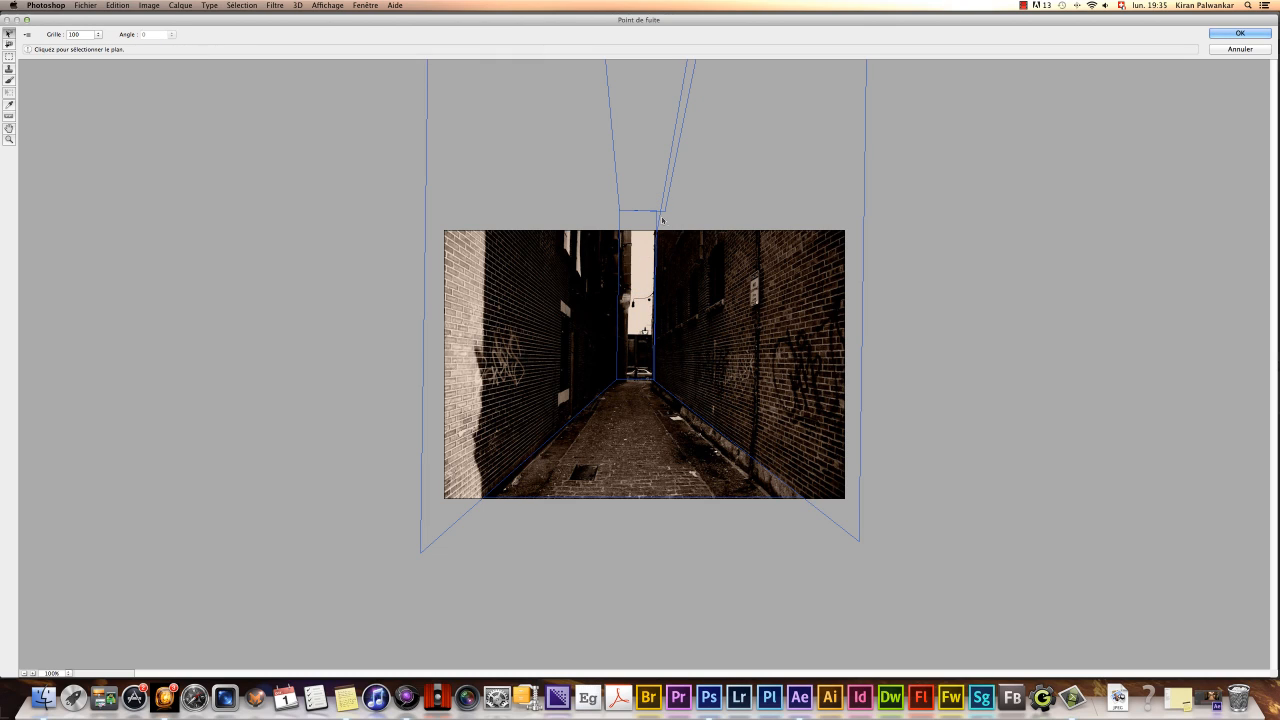
left_click(658, 218)
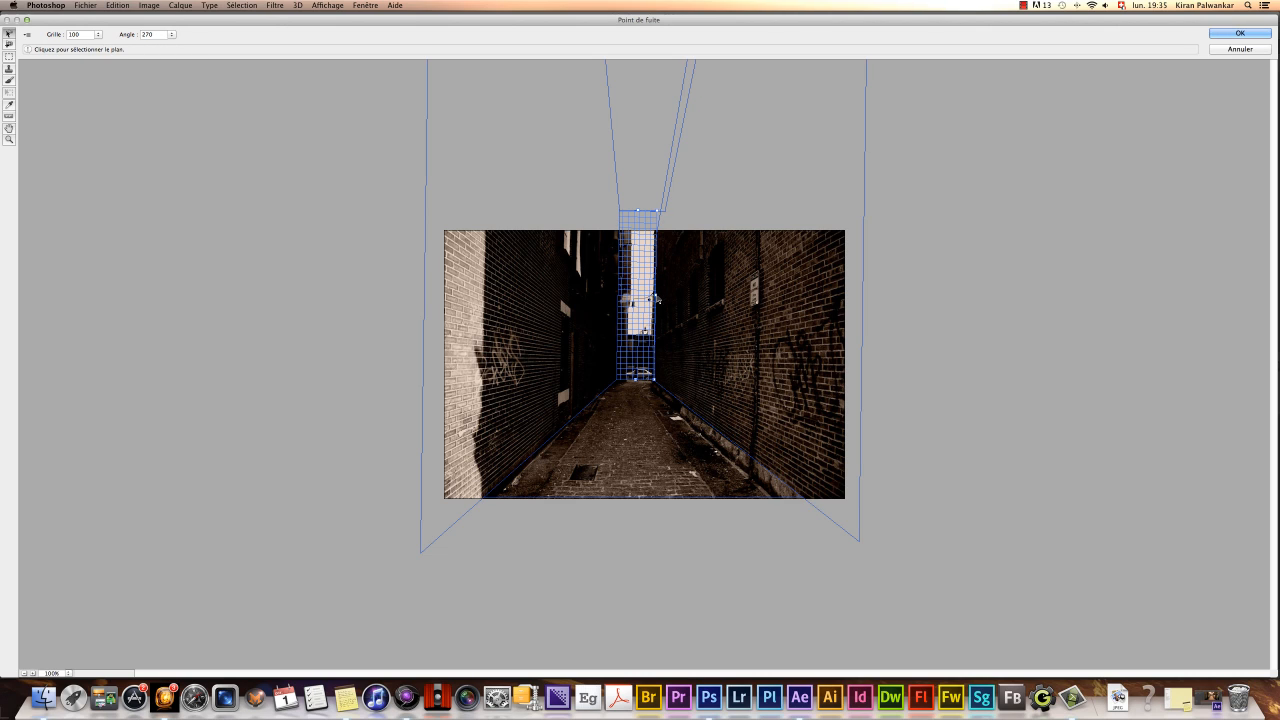
left_click_drag(655, 296, 668, 296)
left_click(1070, 309)
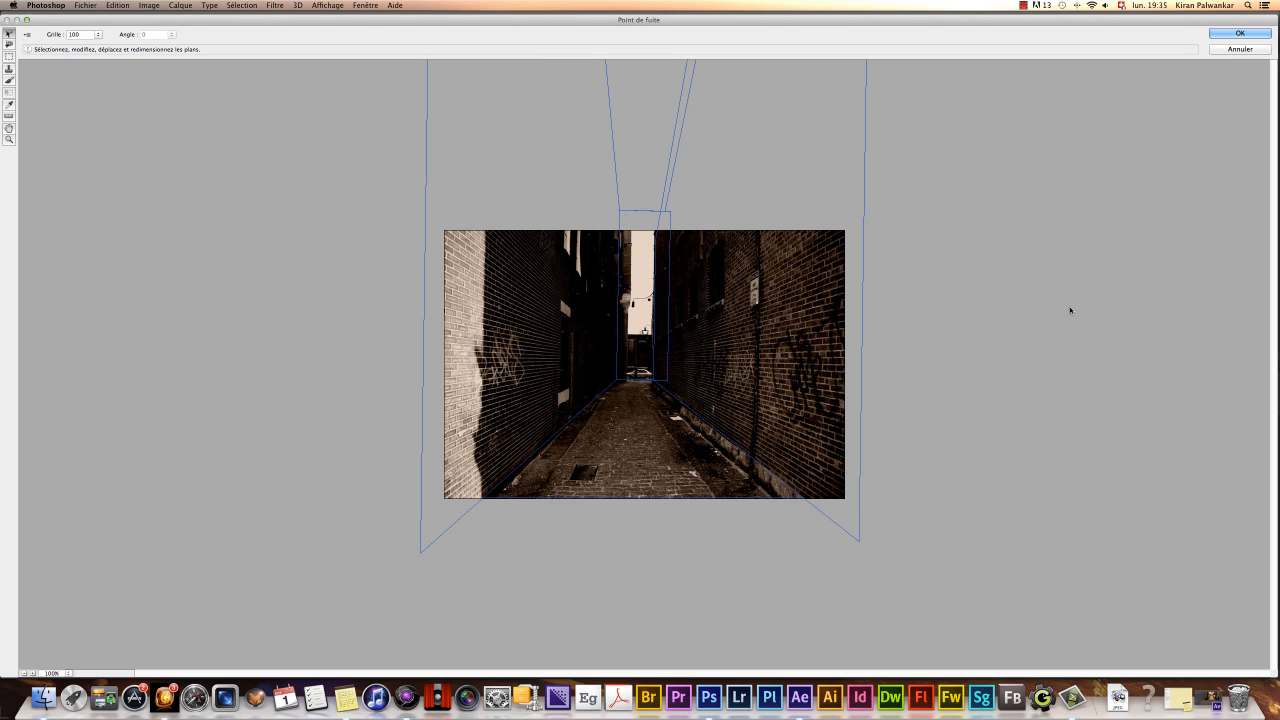
- Select the floor and left wall planes in turn to check how their grids fit the photo
left_click(685, 404)
left_click(634, 436)
left_click(554, 362)
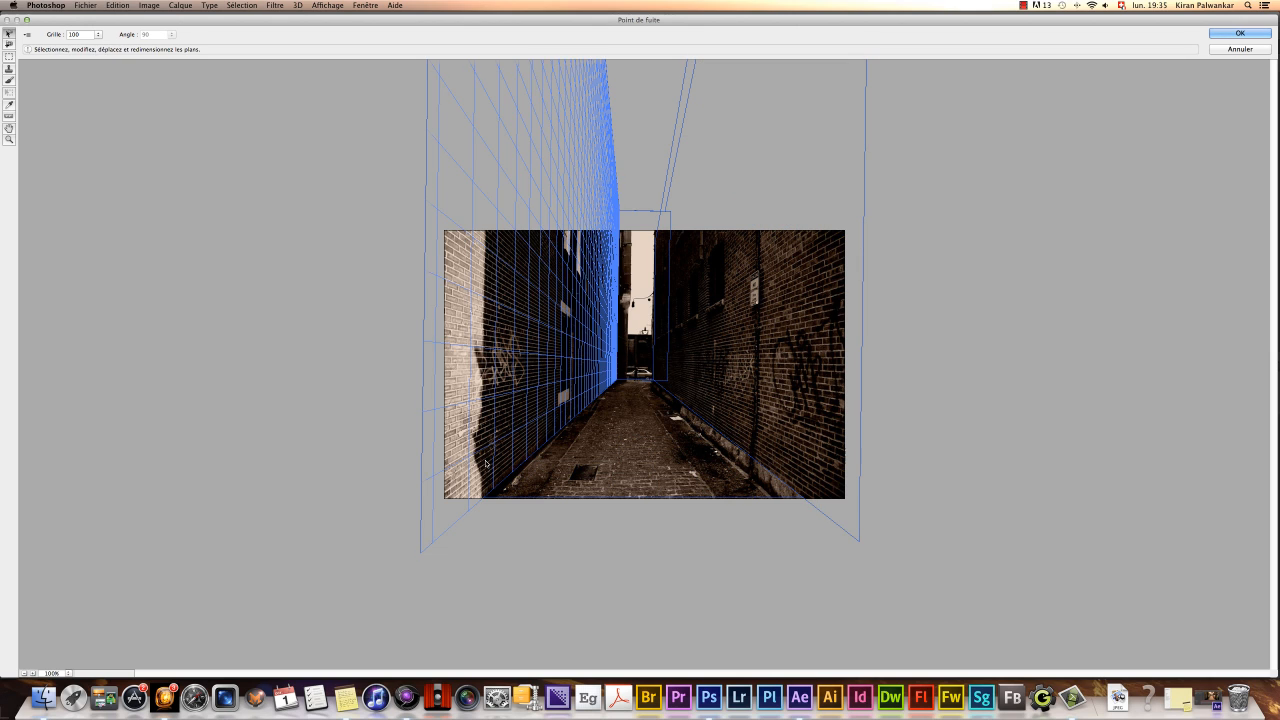
- Select the planes at the alley's far end and along the right wall to check how their grids fit
left_click(640, 322)
left_click(749, 342)
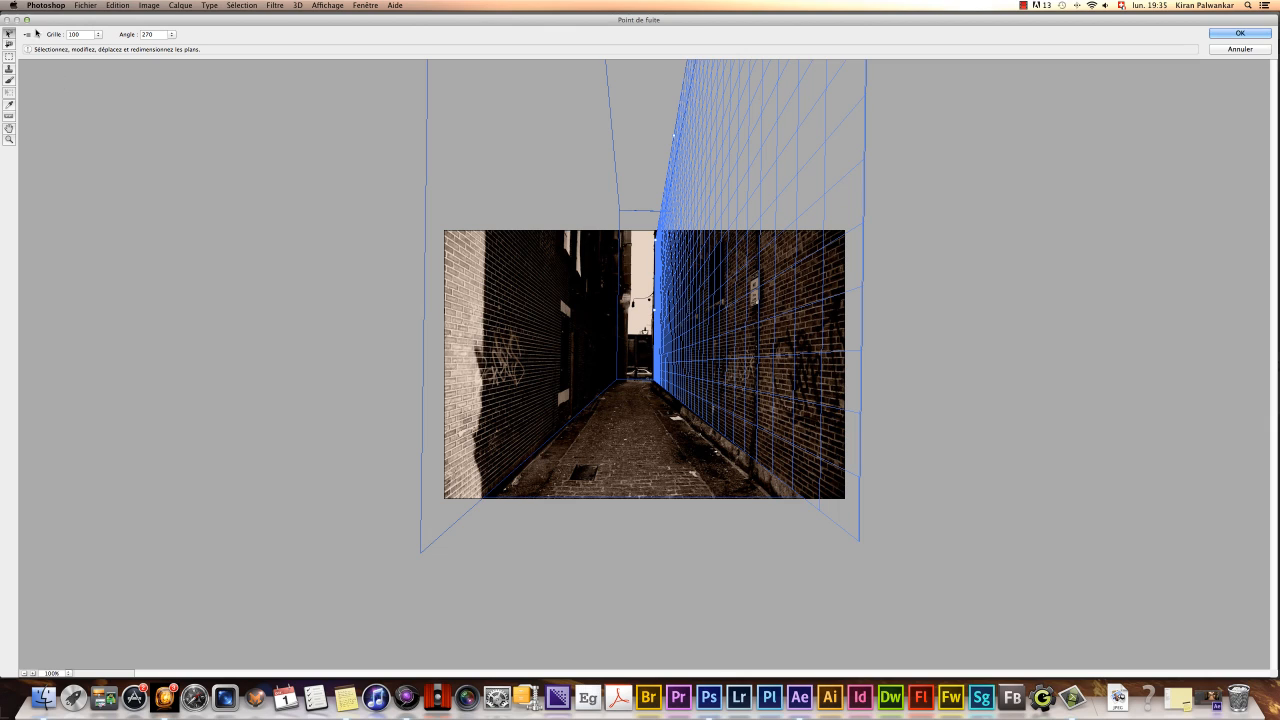
left_click(27, 35)
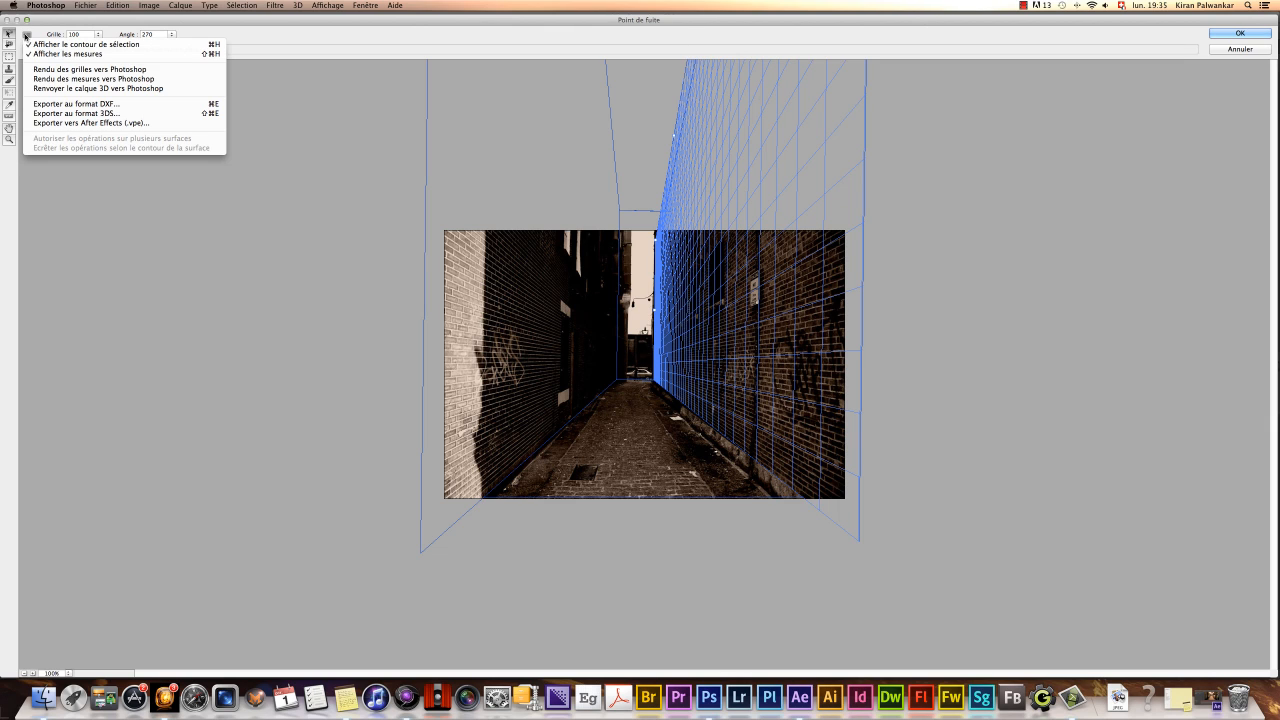
left_click(59, 125)
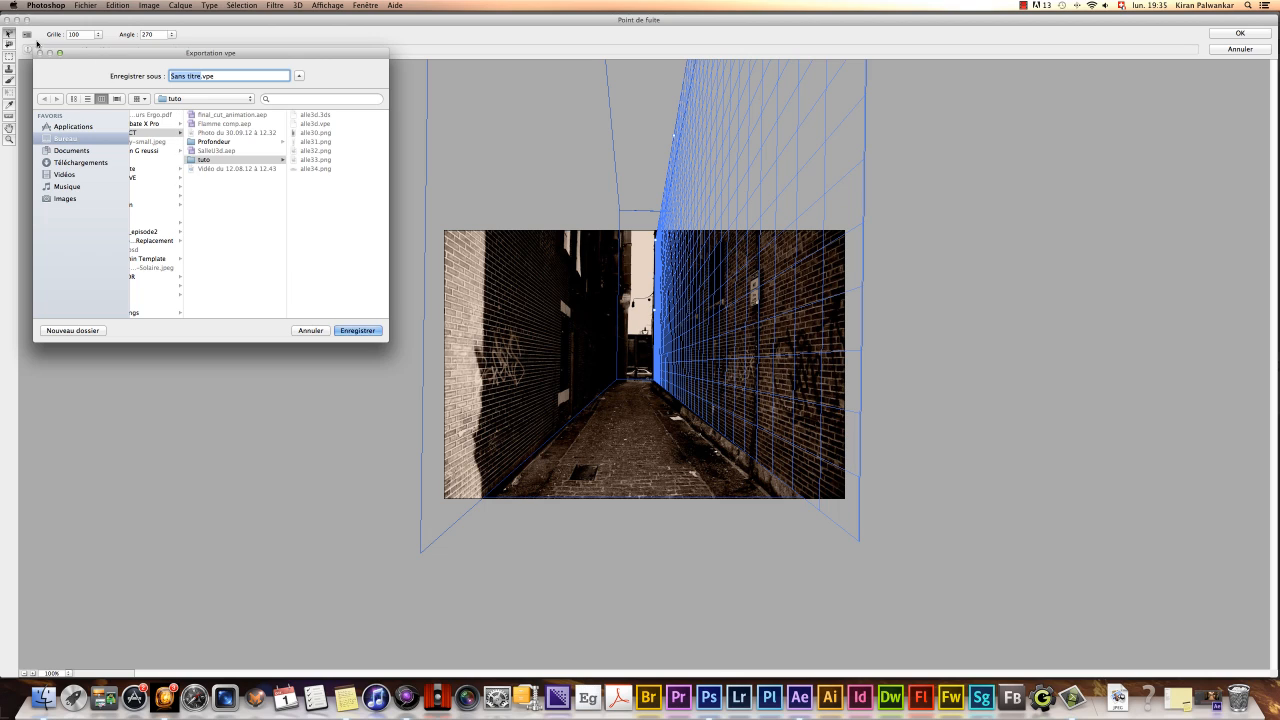
key("Return")
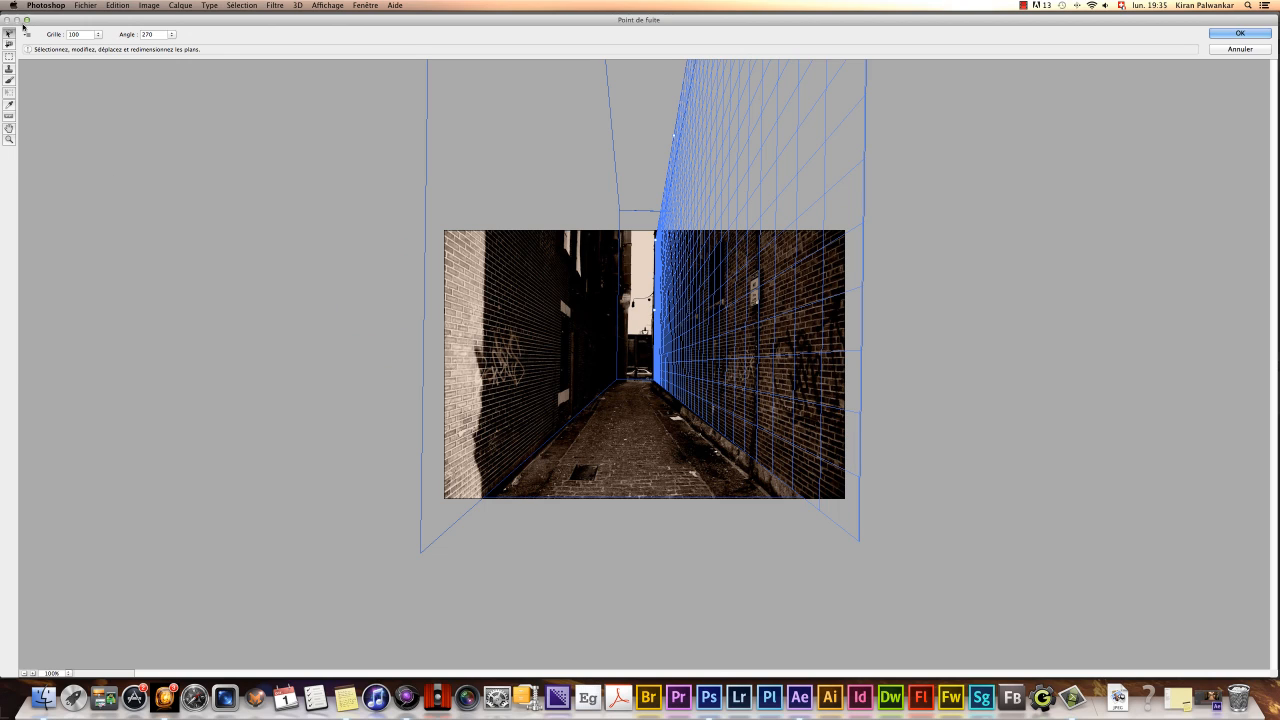
- Start exporting the planes for After Effects (.vpe) and begin a new folder inside the AFTER EFFECT folder
left_click(27, 34)
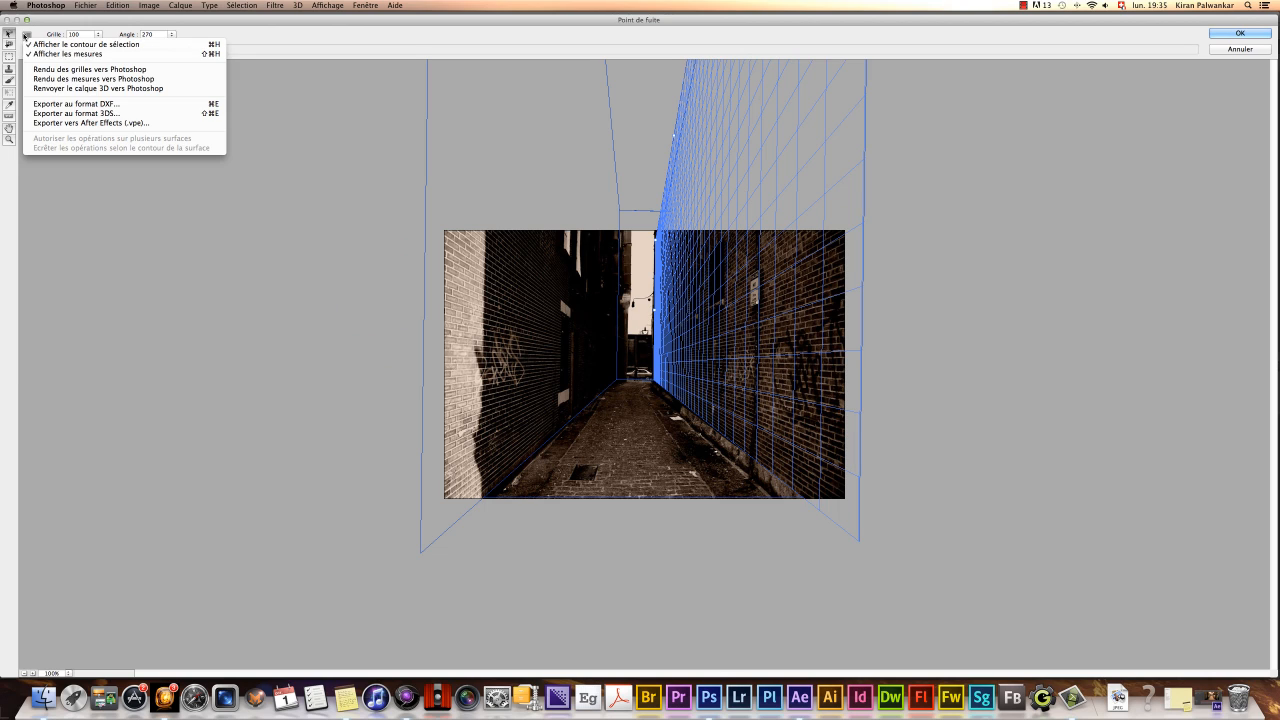
left_click(131, 126)
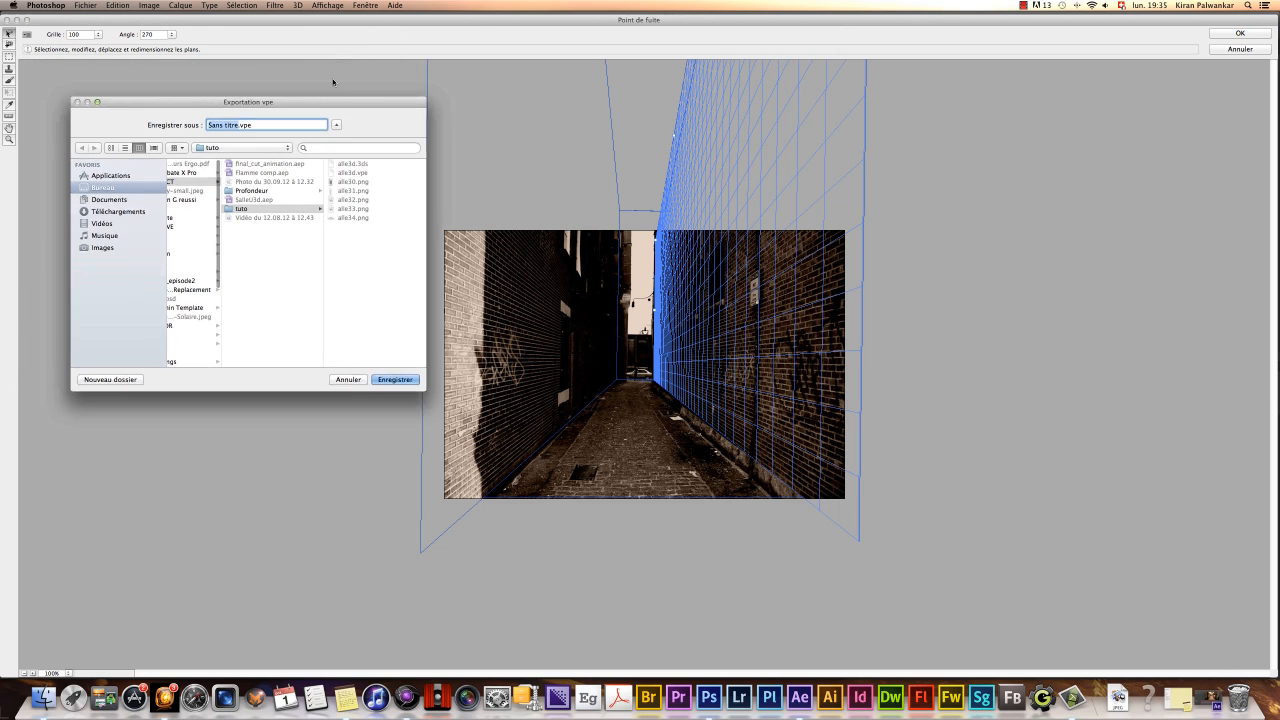
left_click(372, 215)
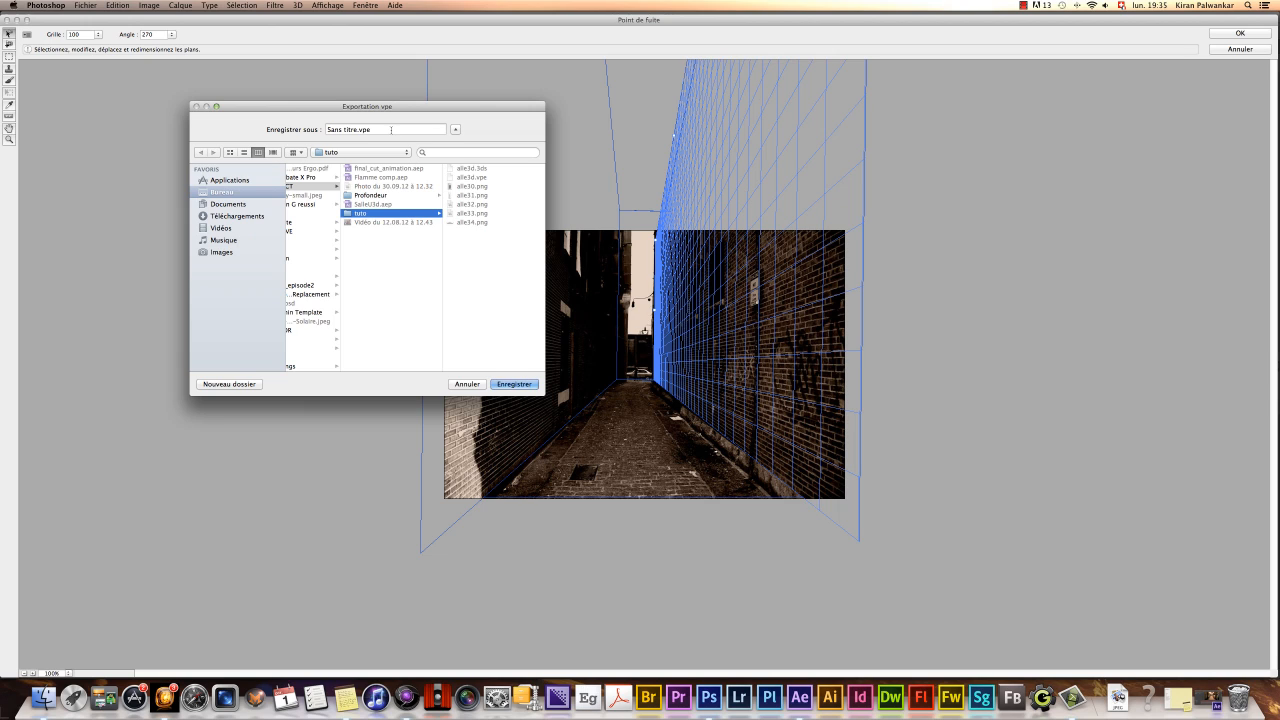
left_click(391, 129)
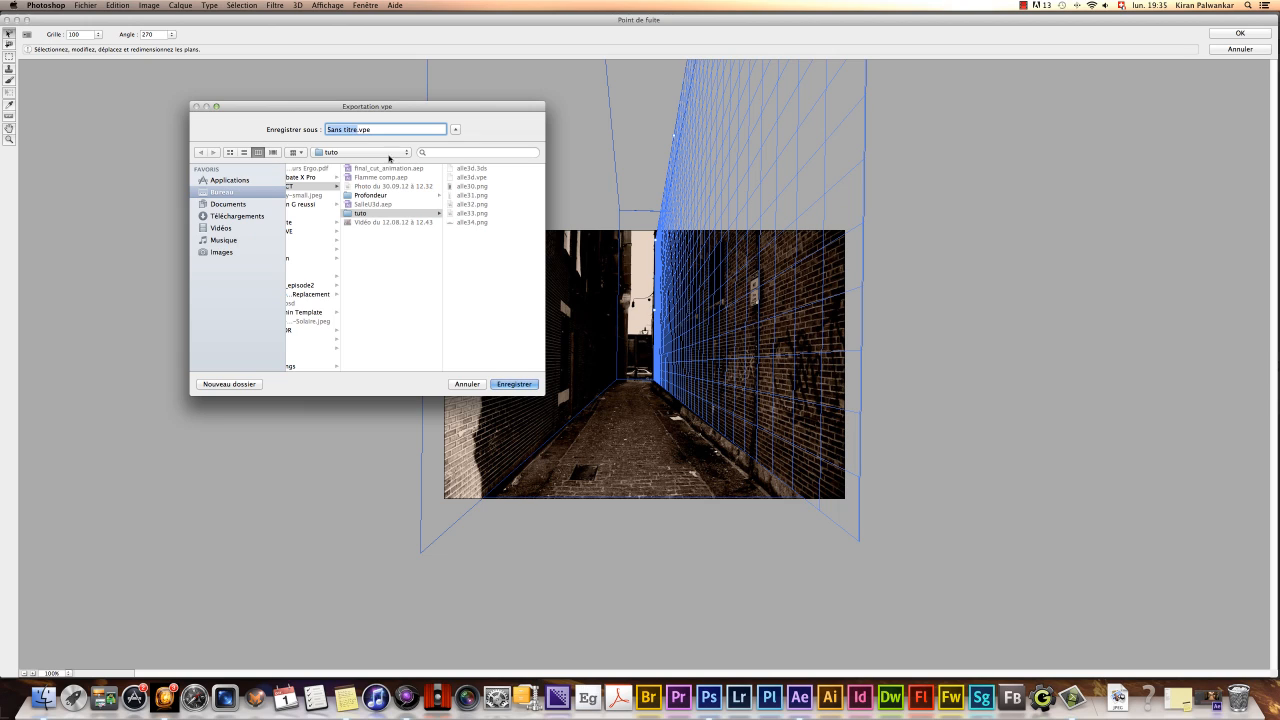
left_click(380, 243)
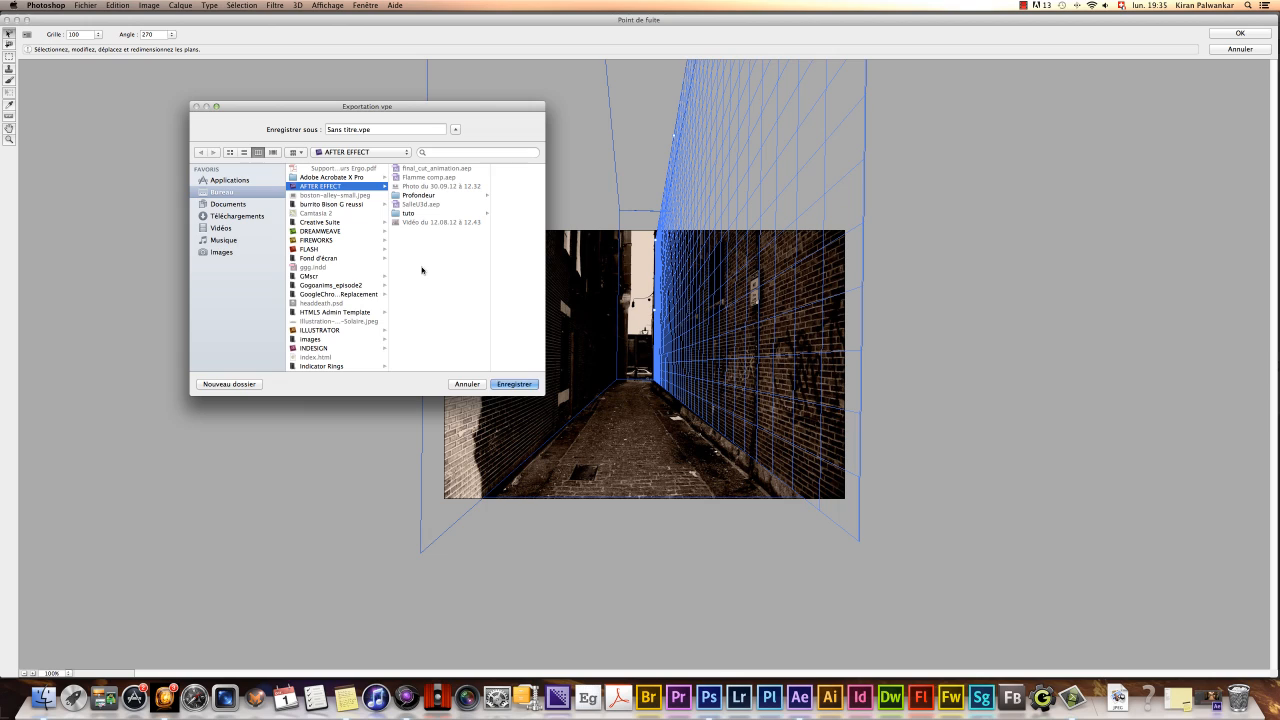
left_click(259, 379)
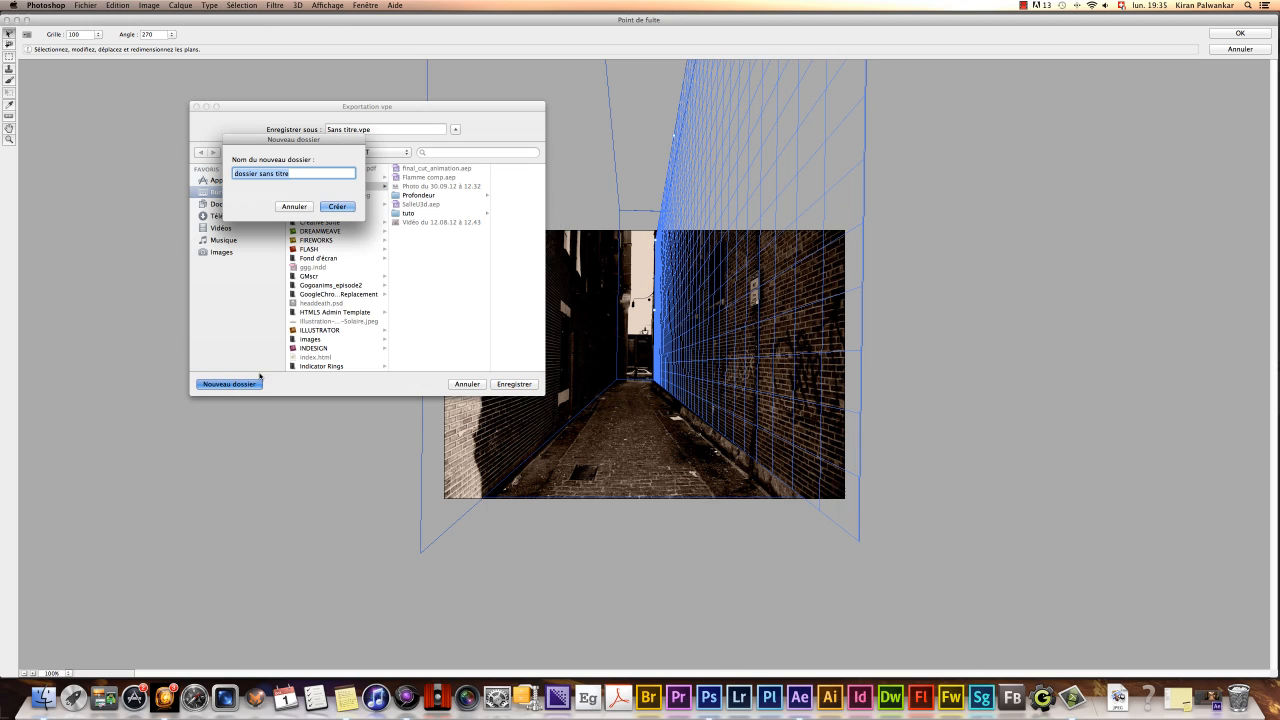
- Try to name the new folder TUTO, re-entering the name in lower case as tuto
type("TUTO")
key("Return")
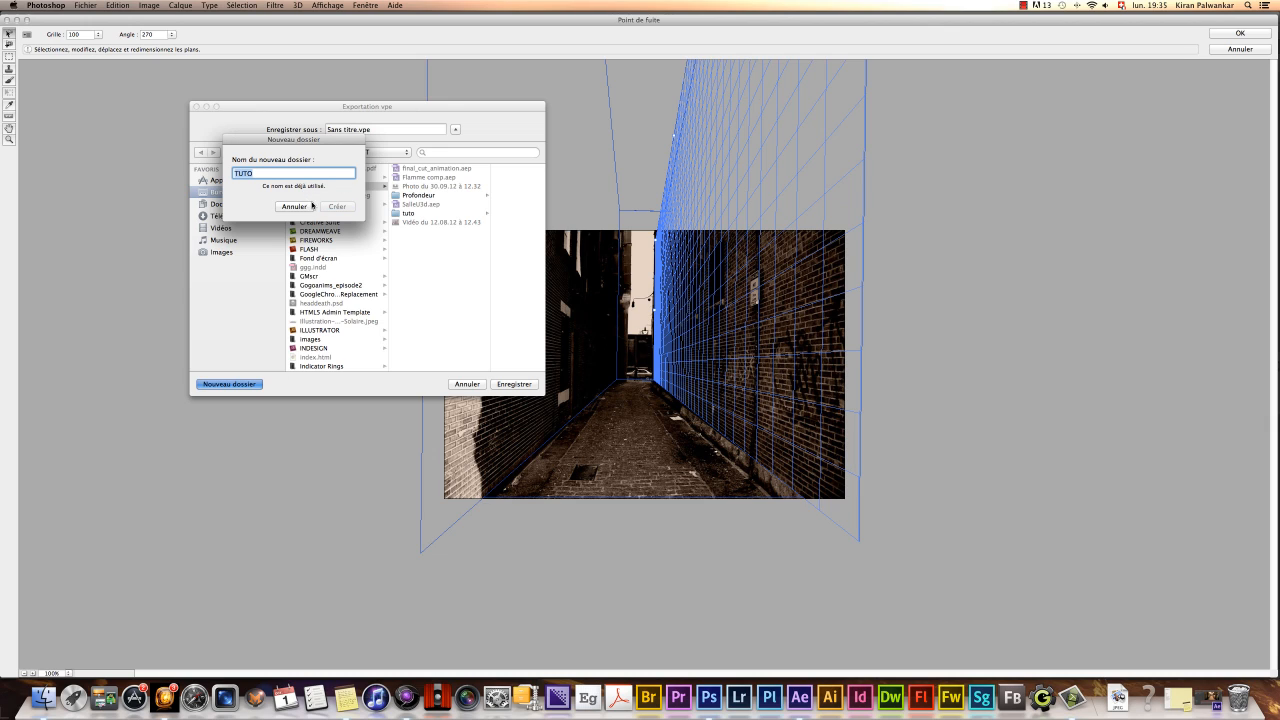
left_click(293, 172)
left_click_drag(275, 175, 231, 174)
type("tuto")
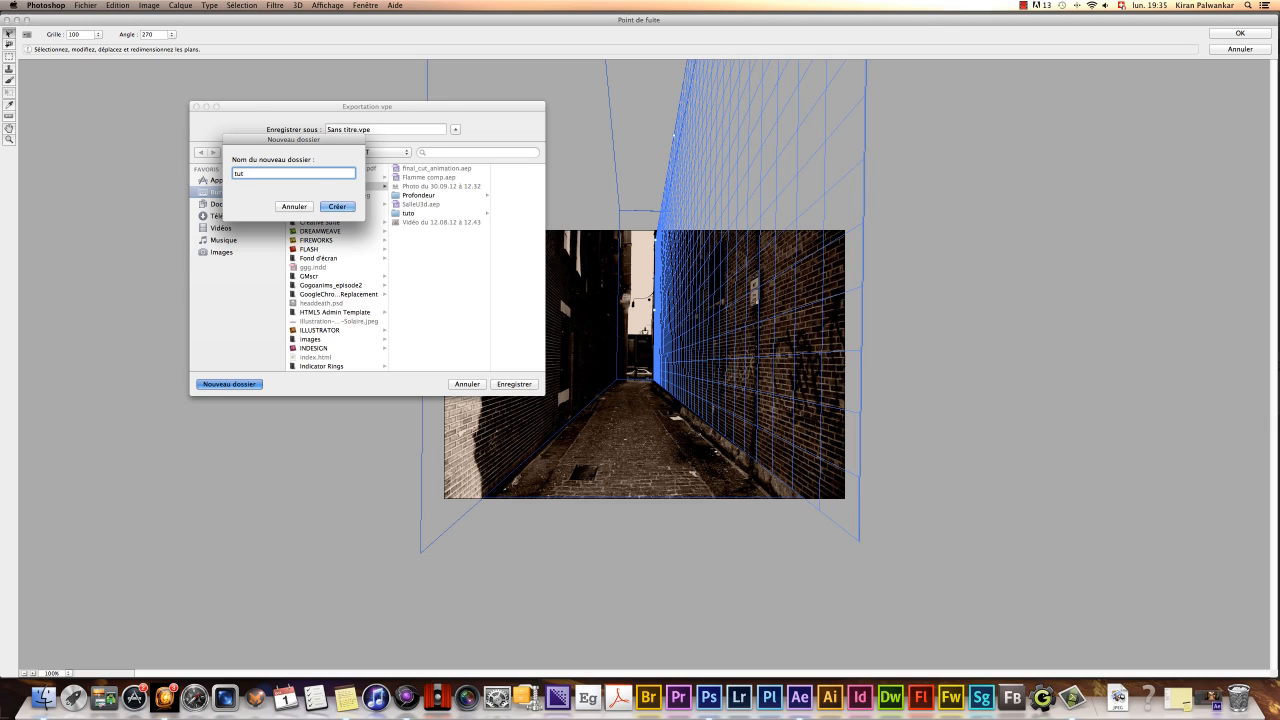
- Name the new folder t and create it inside the AFTER EFFECT folder
double_click(266, 170)
type("t")
left_click(337, 206)
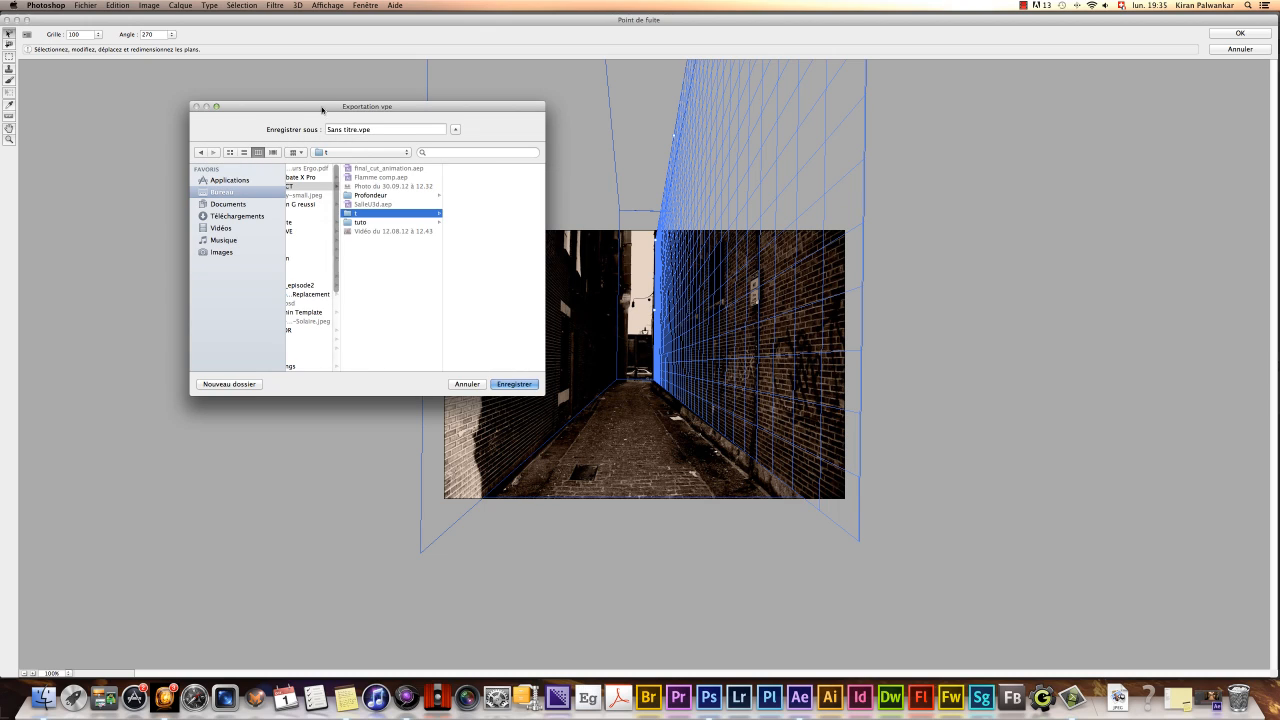
- Name the After Effects export ruelle and save it in the t folder
key("Tab")
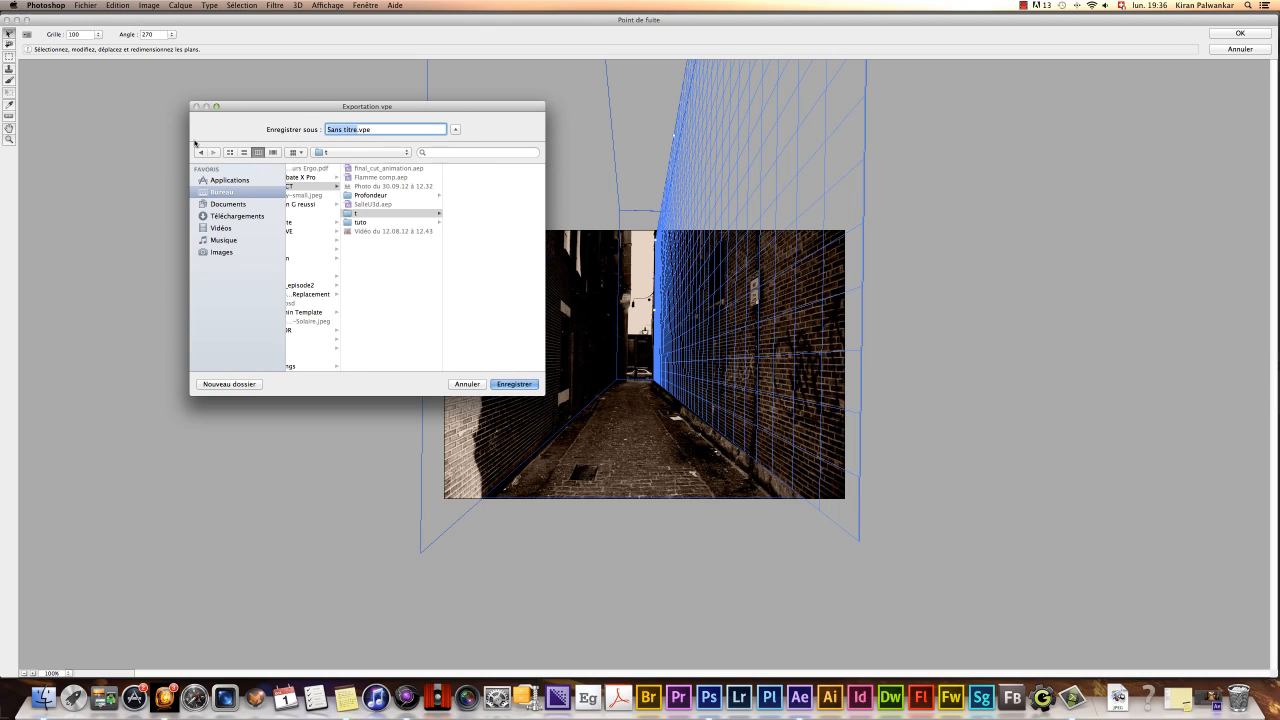
type("a")
key("BackSpace")
type("ruelle")
left_click(527, 386)
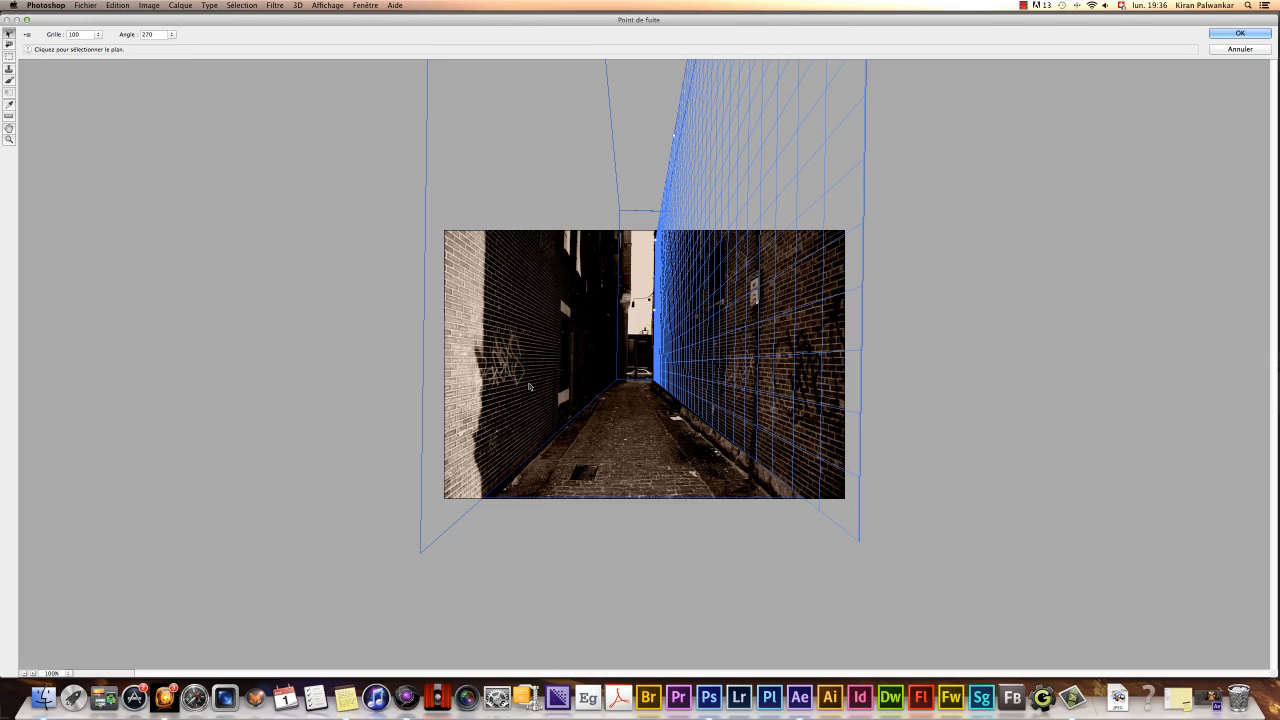
- Apply the Vanishing Point planes and quit Photoshop without saving the changes to boston-alley-small.jpeg
key("Return")
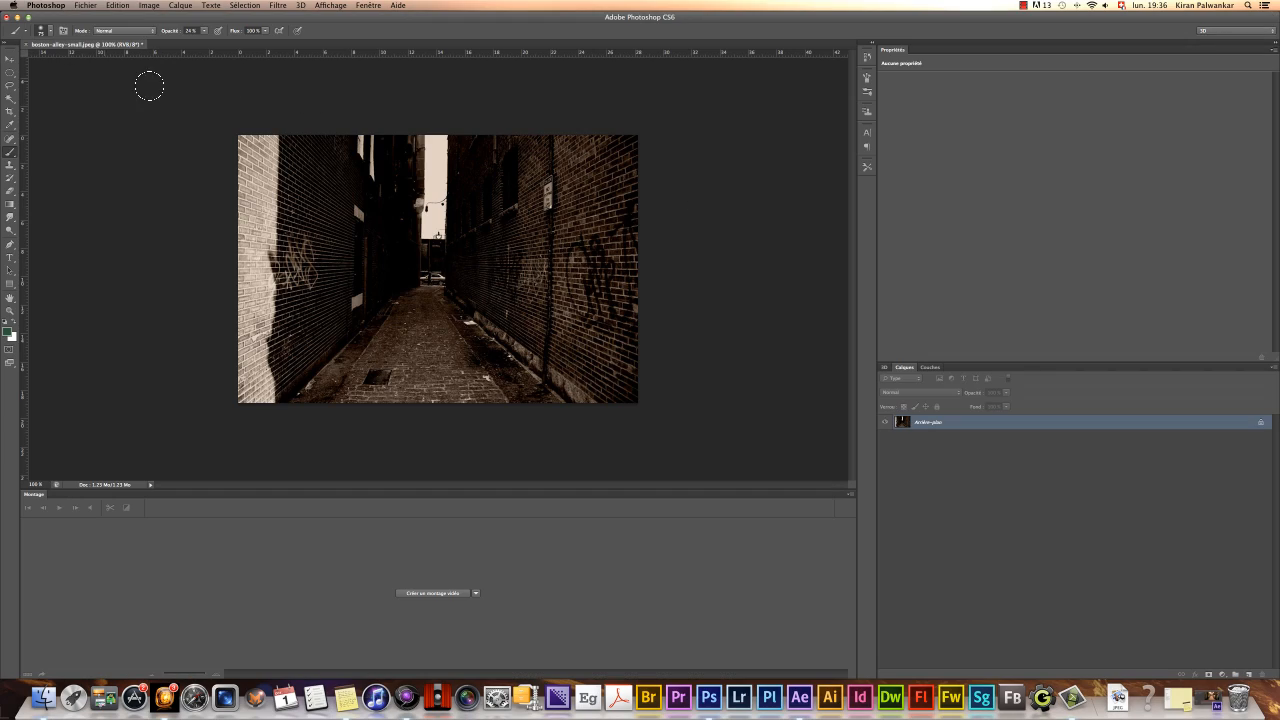
key("super+q")
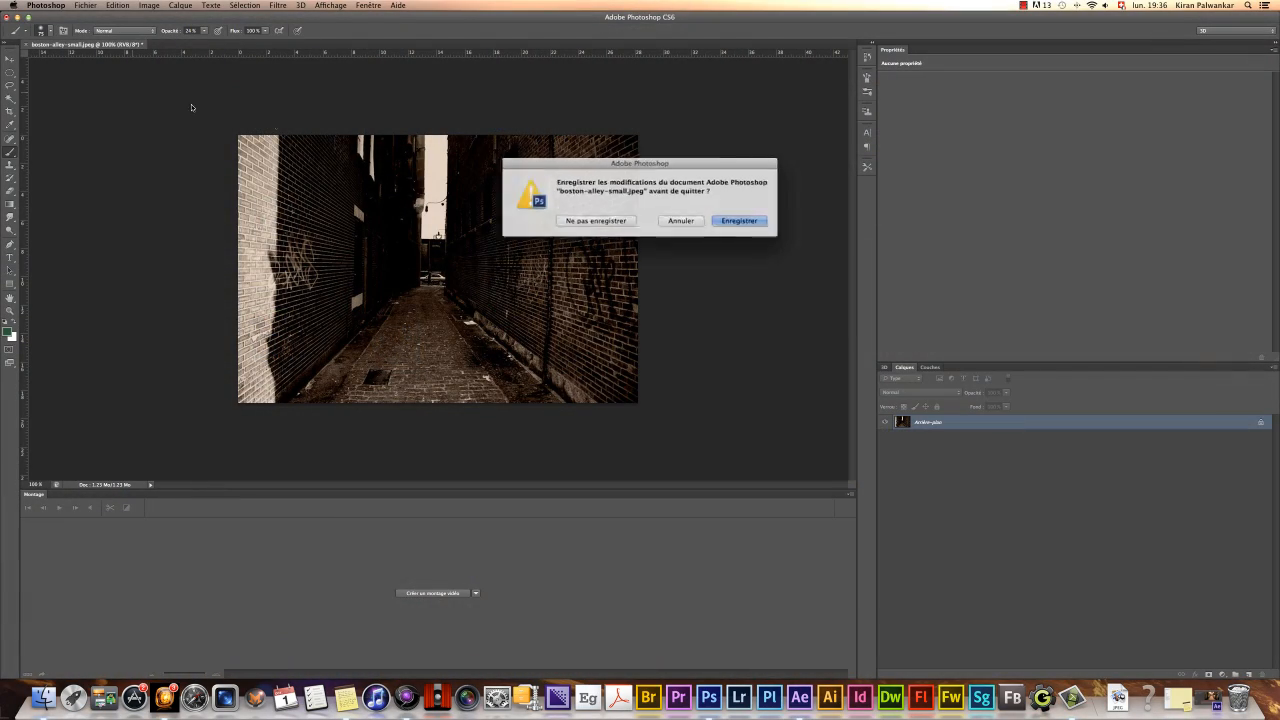
left_click(589, 220)
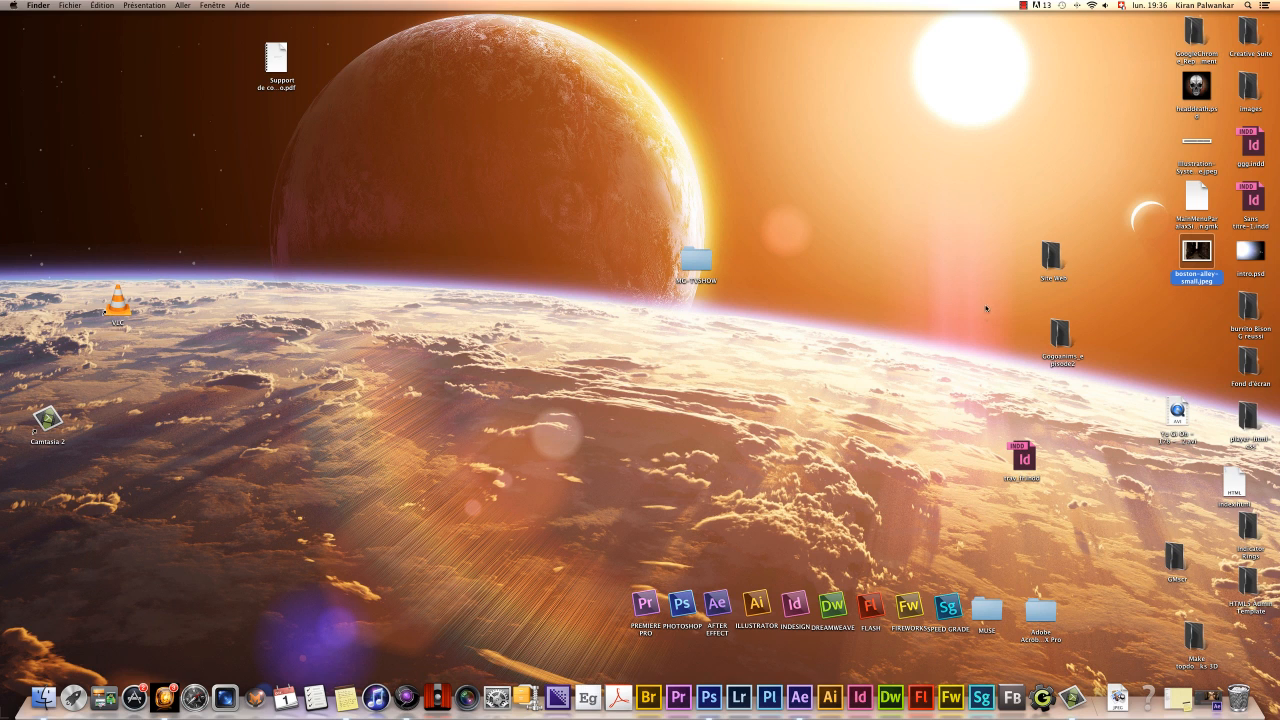
- Switch to the After Effects project and start importing a Vanishing Point (.vpe) file
left_click(1208, 698)
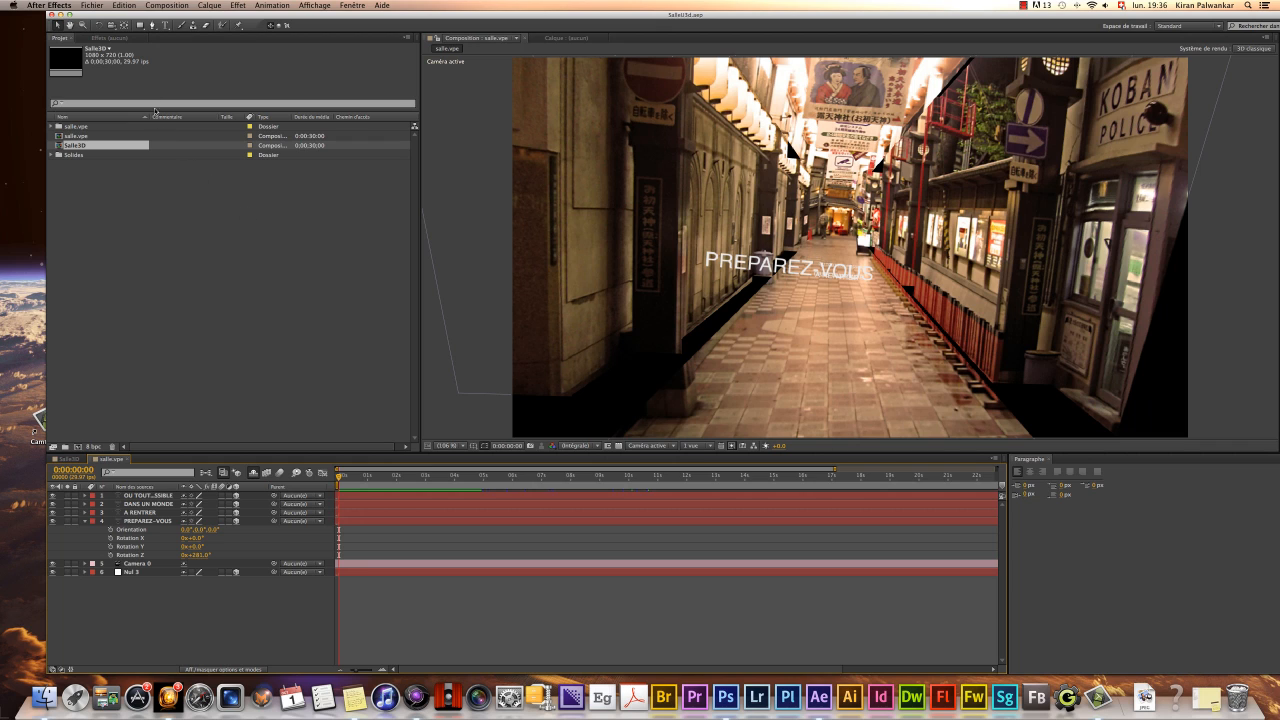
left_click(93, 5)
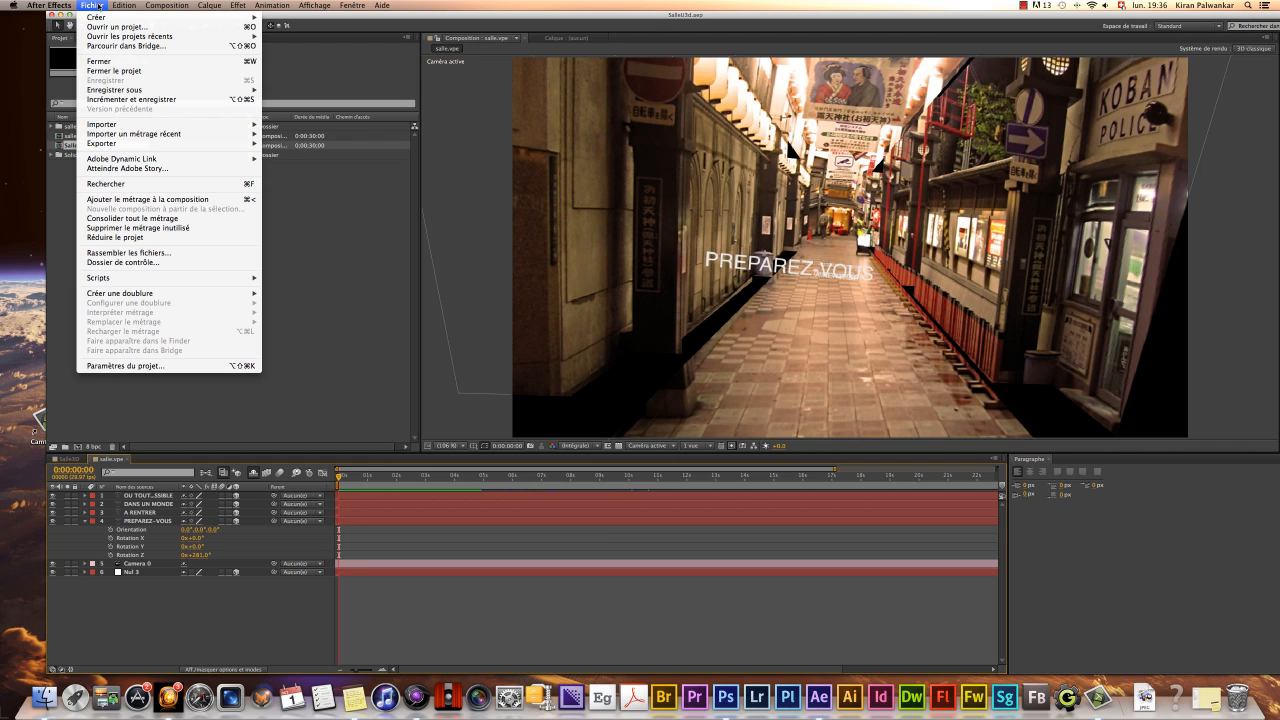
mouse_move(110, 124)
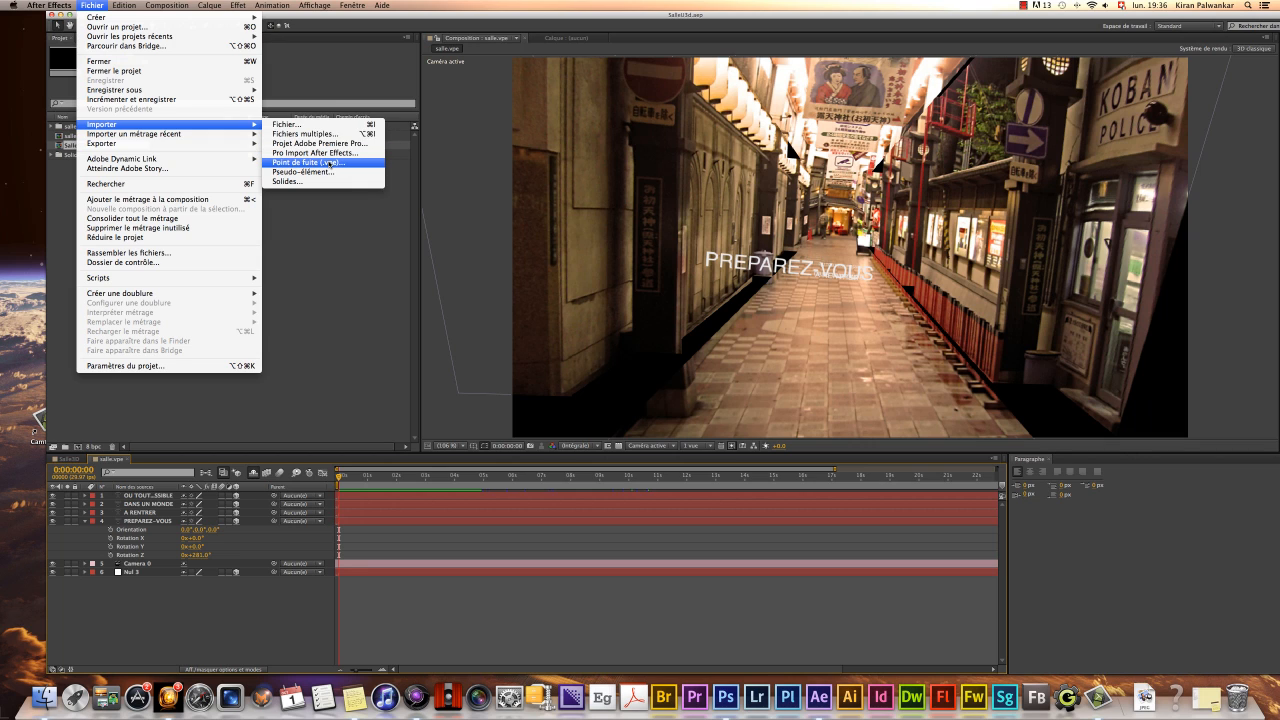
left_click(329, 162)
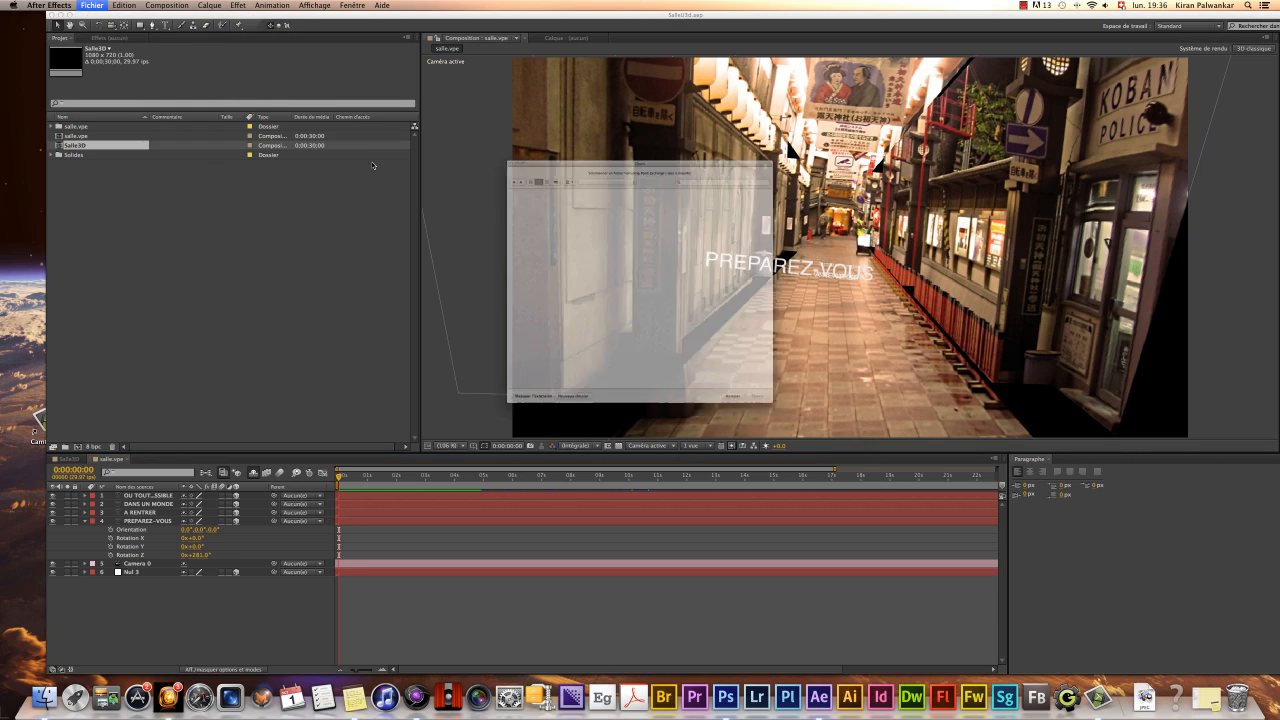
left_click_drag(488, 83, 468, 97)
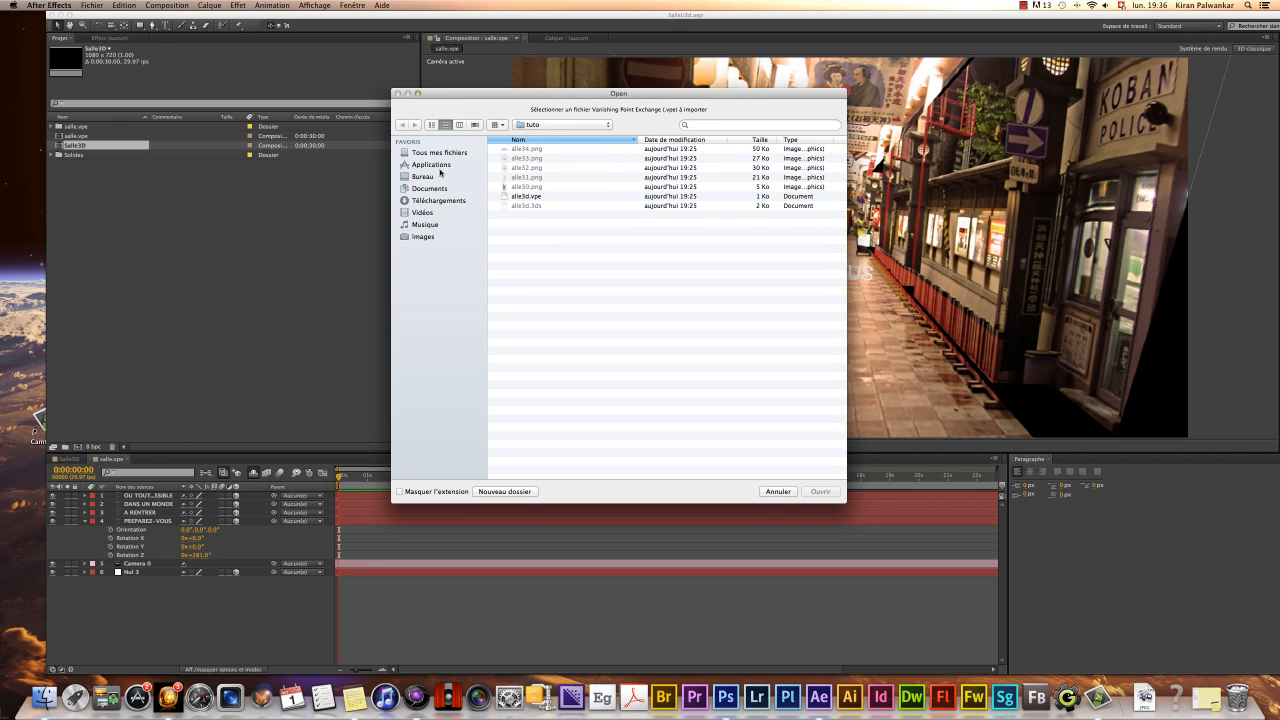
- Import ruelle.vpe from the t folder inside the desktop's AFTER EFFECT folder
left_click(431, 164)
left_click(423, 176)
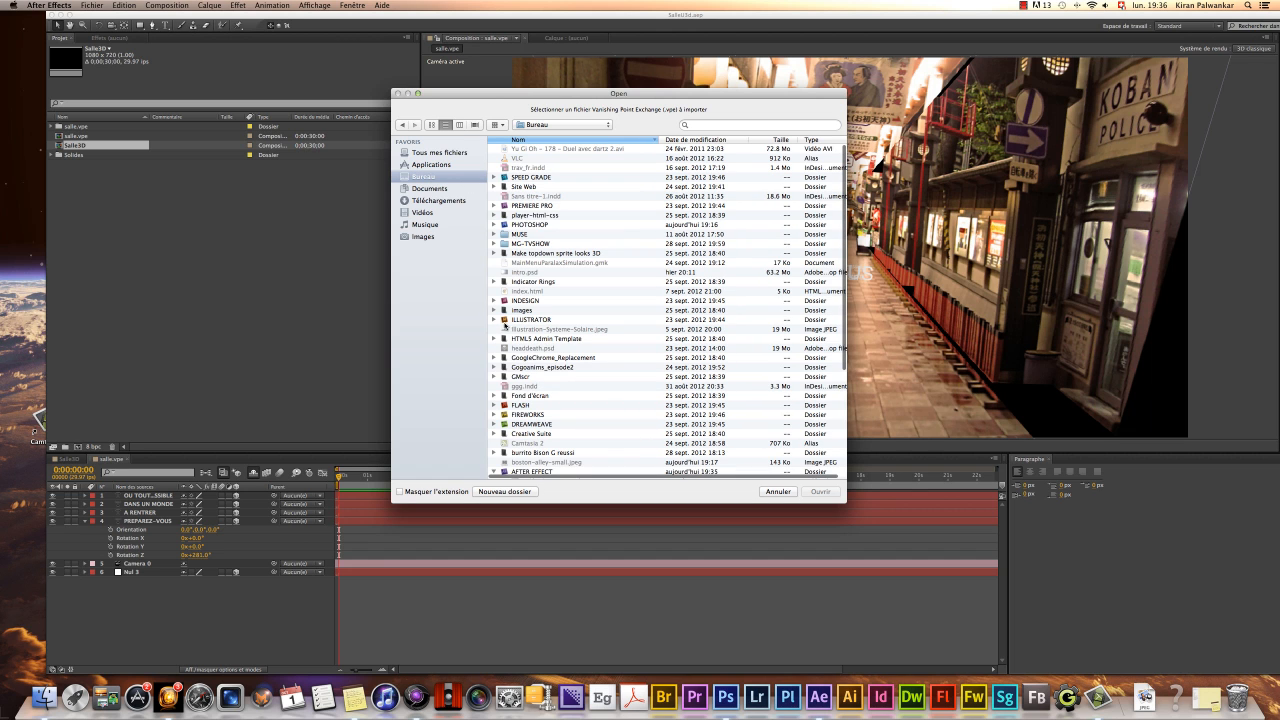
scroll(505, 326, "down", 5)
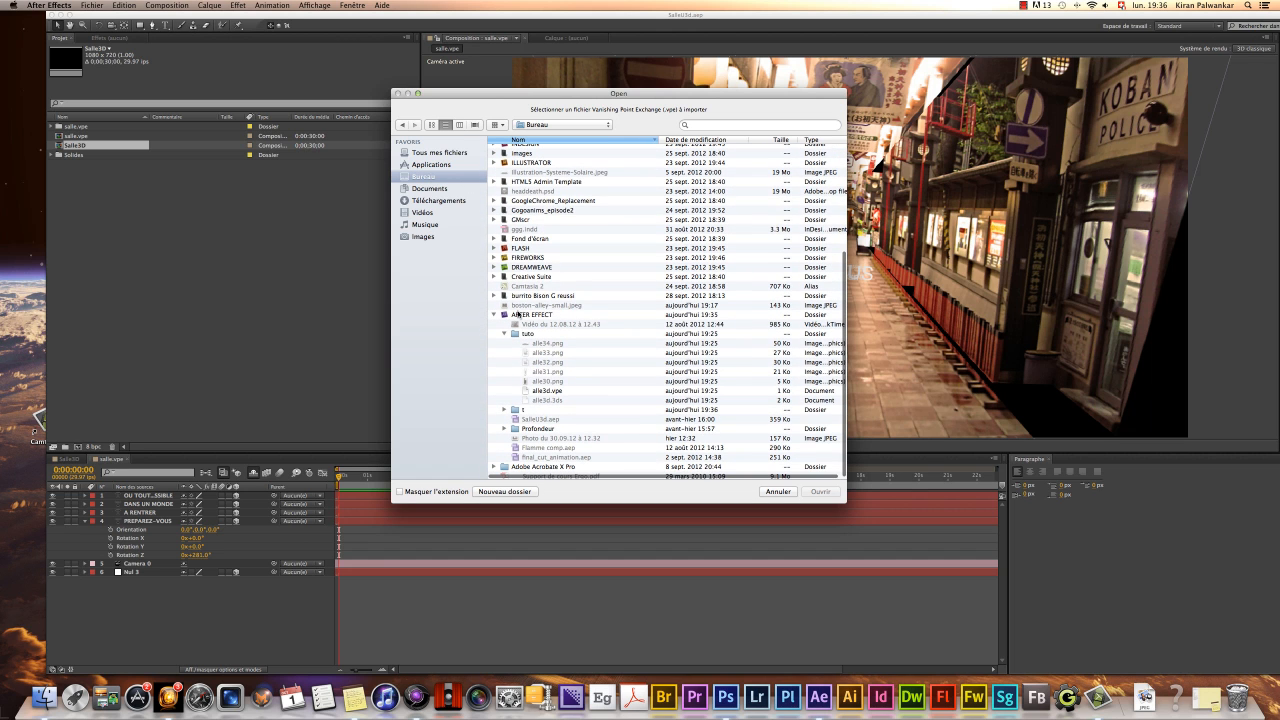
left_click(504, 409)
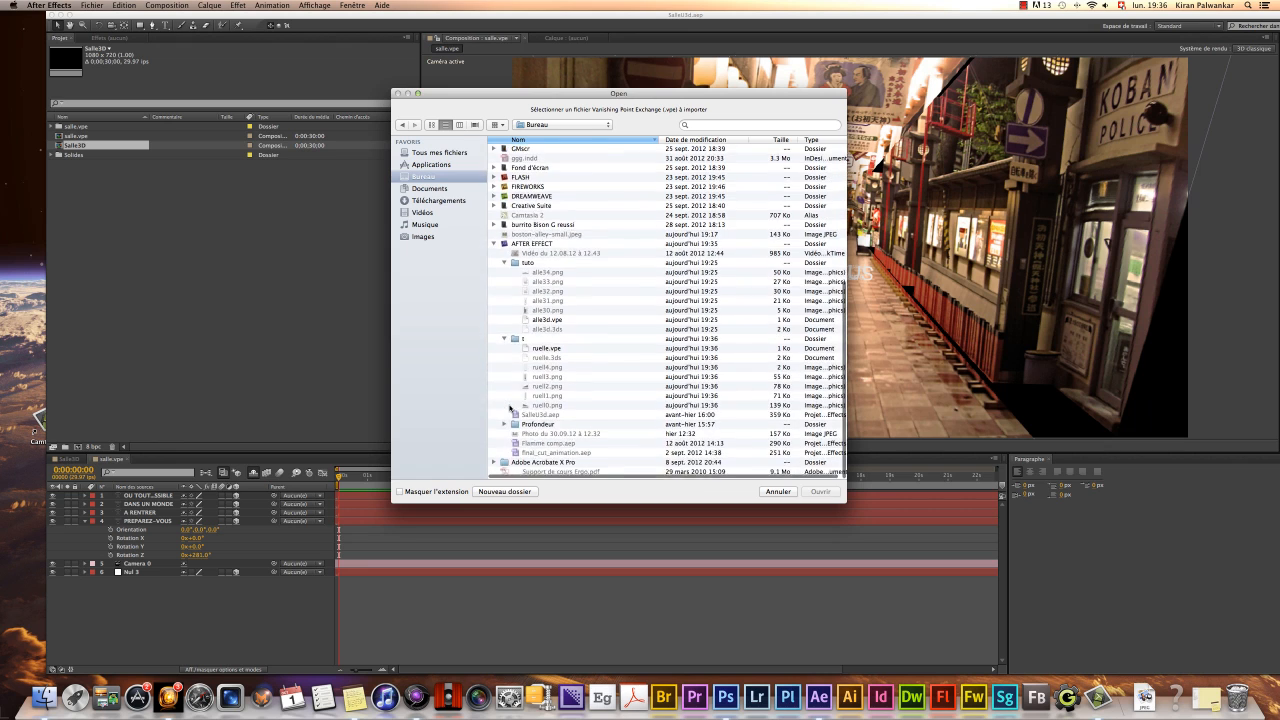
left_click(549, 352)
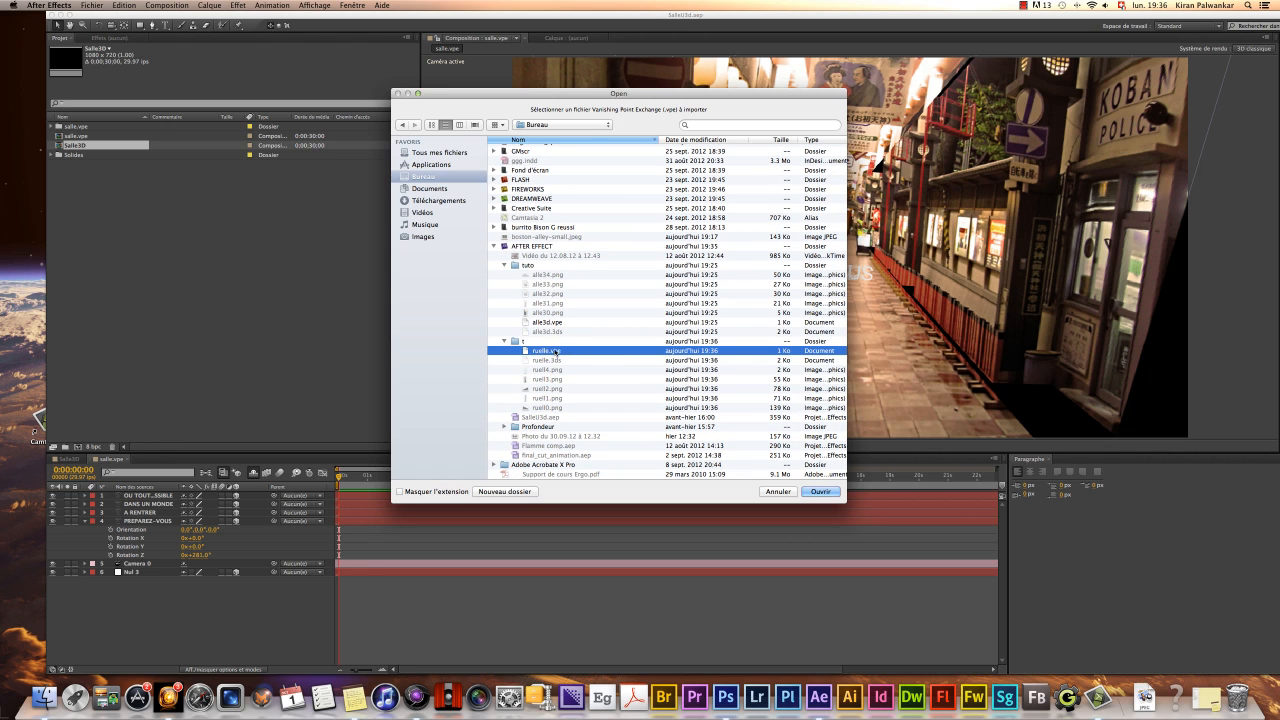
left_click(820, 491)
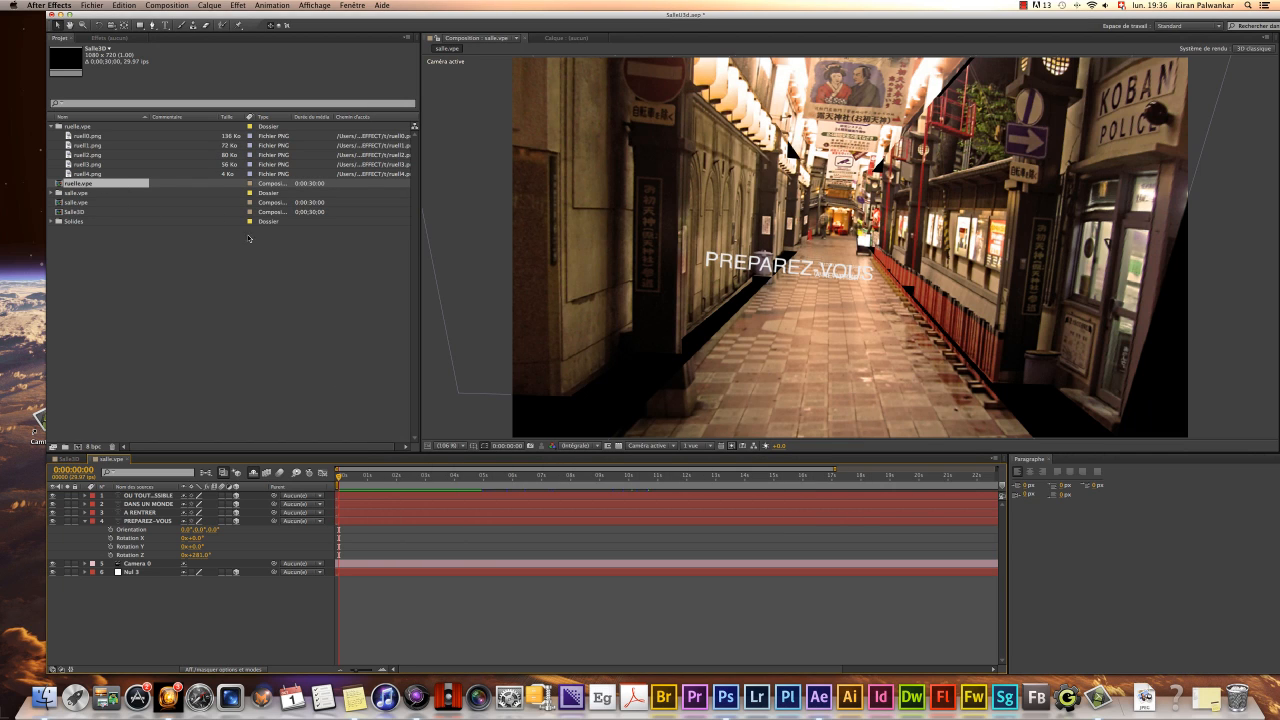
- Open the ruelle.vpe composition and shift Camera 0's position slightly along the Z axis
double_click(85, 185)
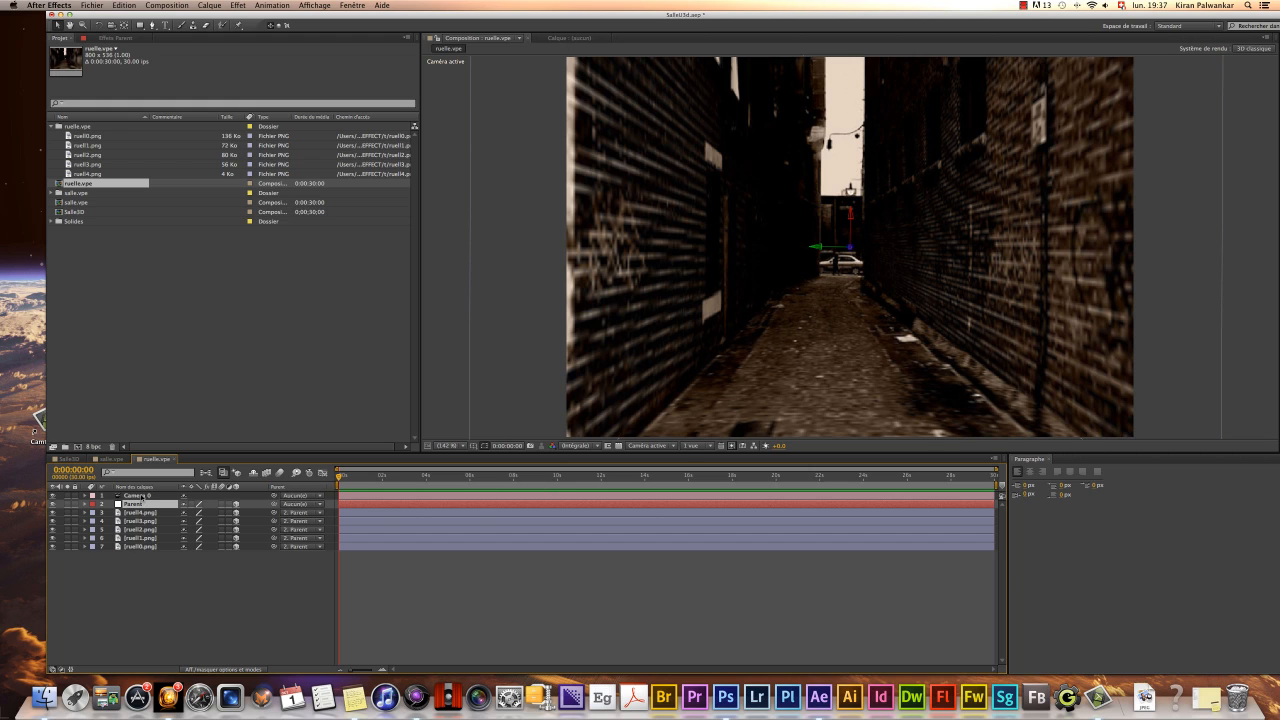
left_click(143, 496)
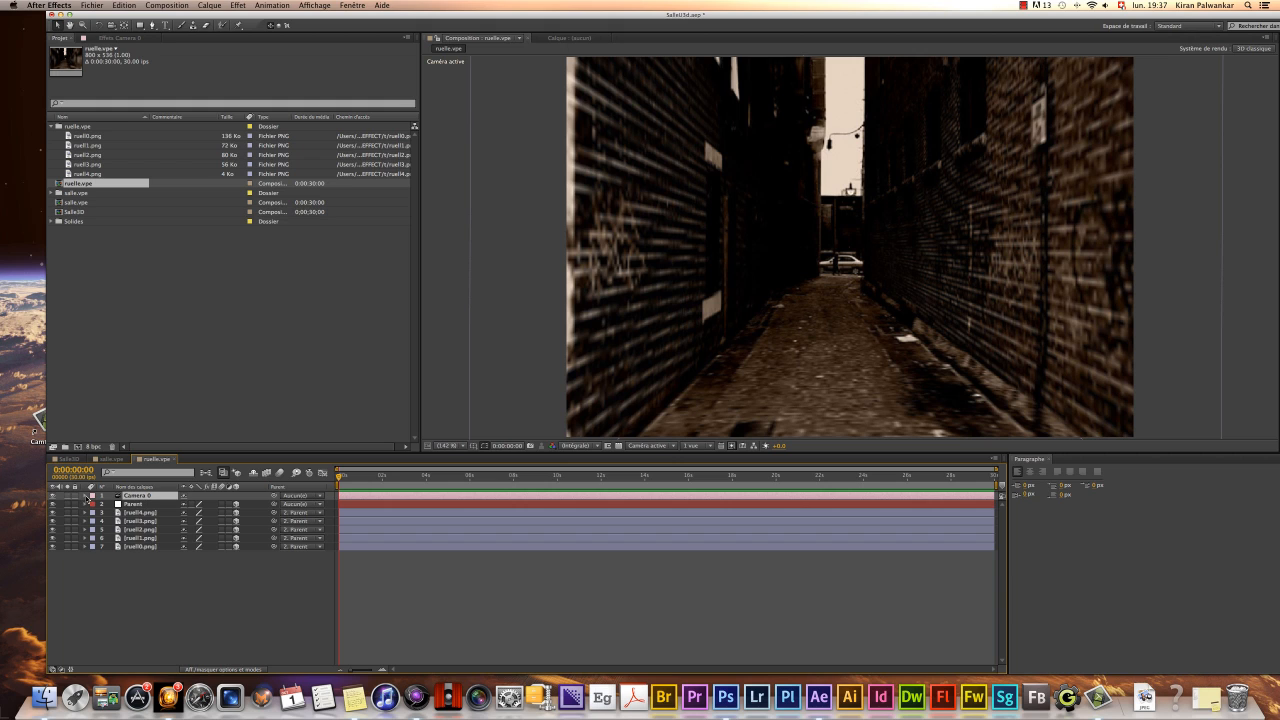
left_click(86, 496)
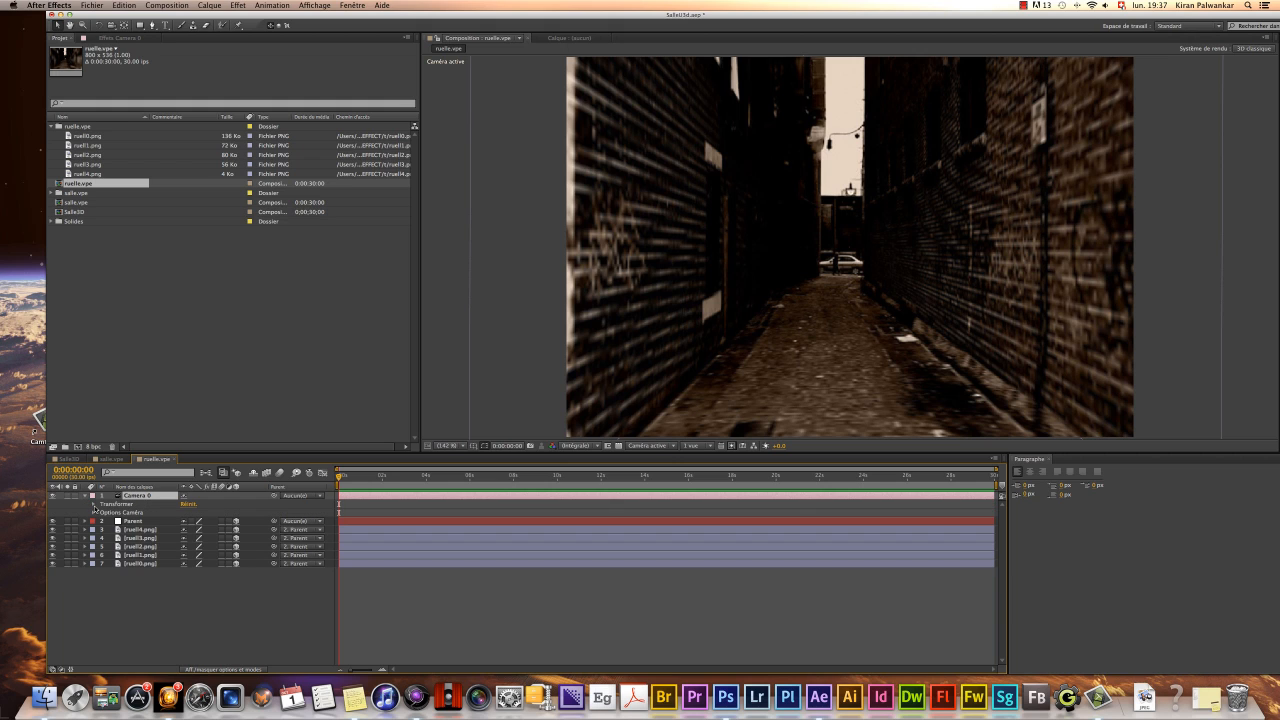
left_click(94, 504)
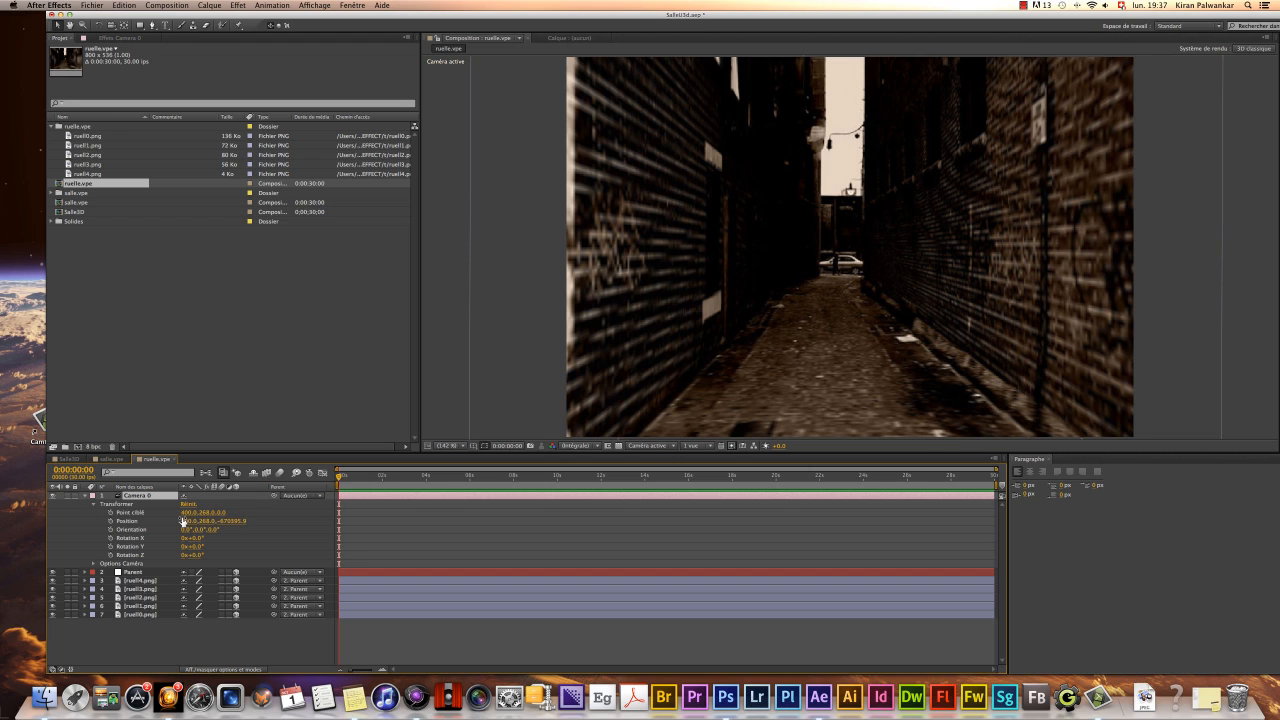
mouse_move(242, 521)
left_mouse_down()
mouse_move(767, 497)
mouse_move(125, 521)
mouse_move(457, 521)
mouse_move(251, 521)
left_mouse_up()
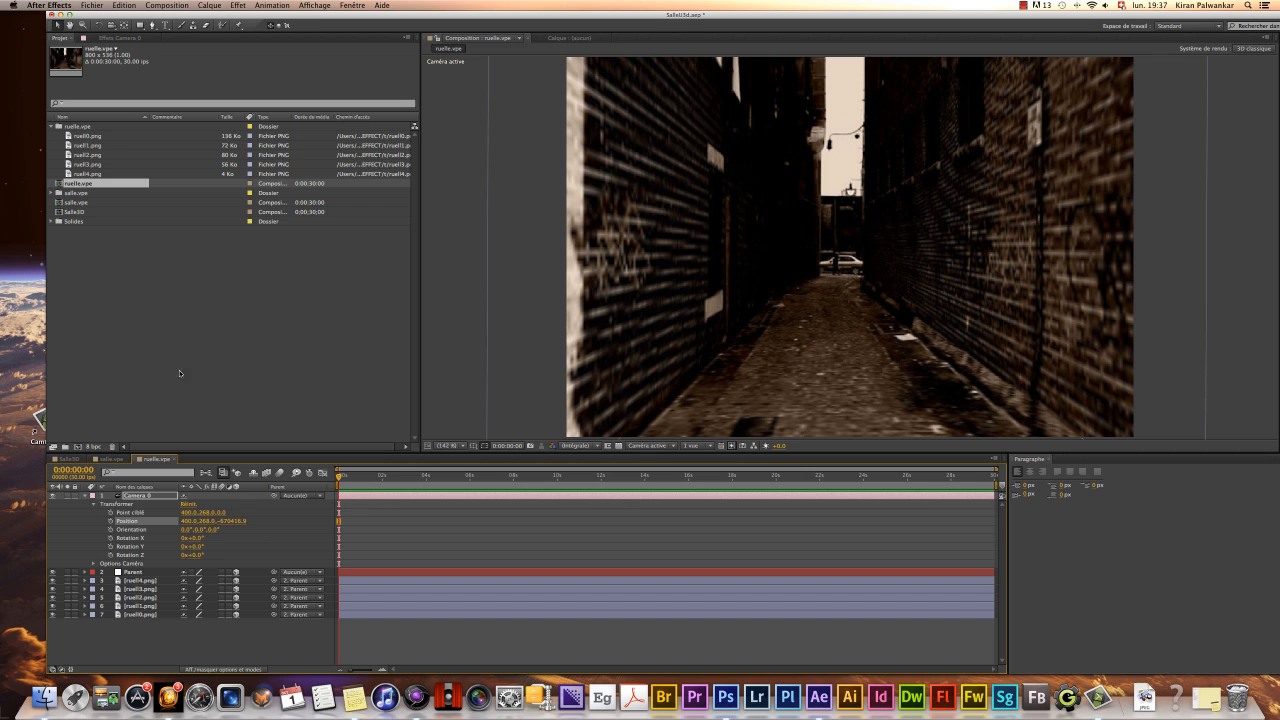
- Open the Salle3D composition and the salle.vpe composition to view the finished example scene
double_click(76, 212)
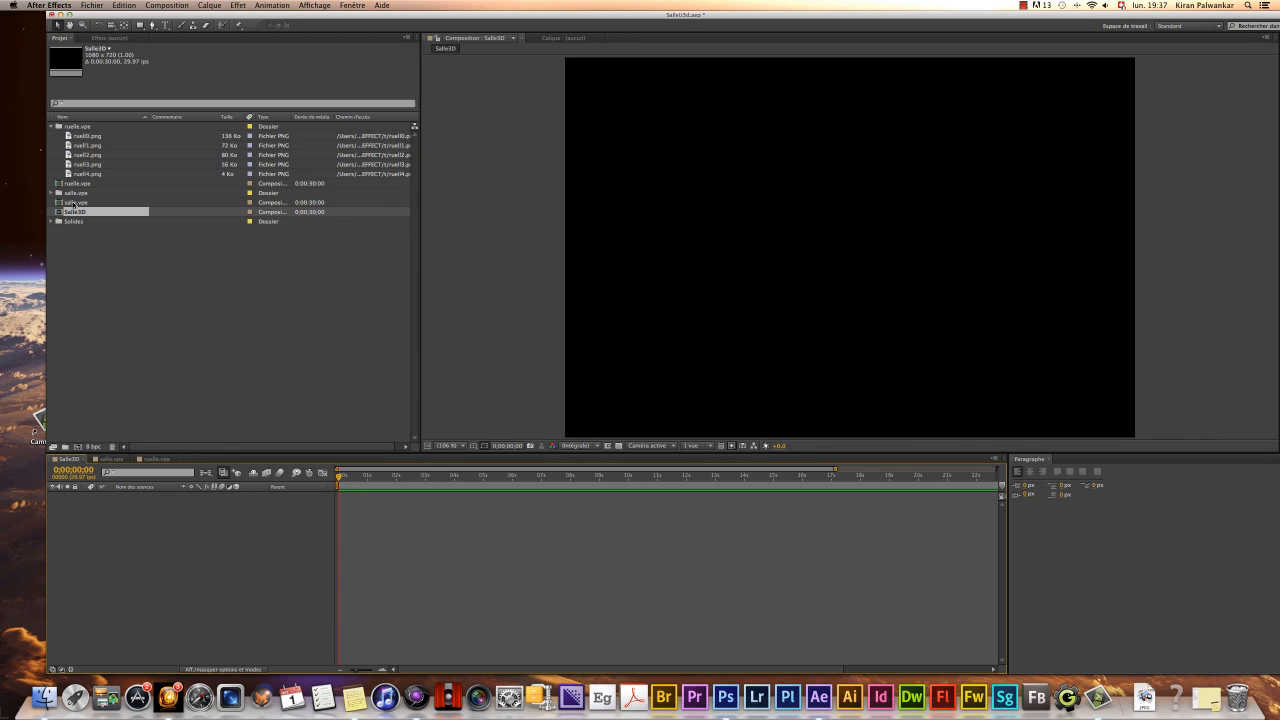
double_click(78, 202)
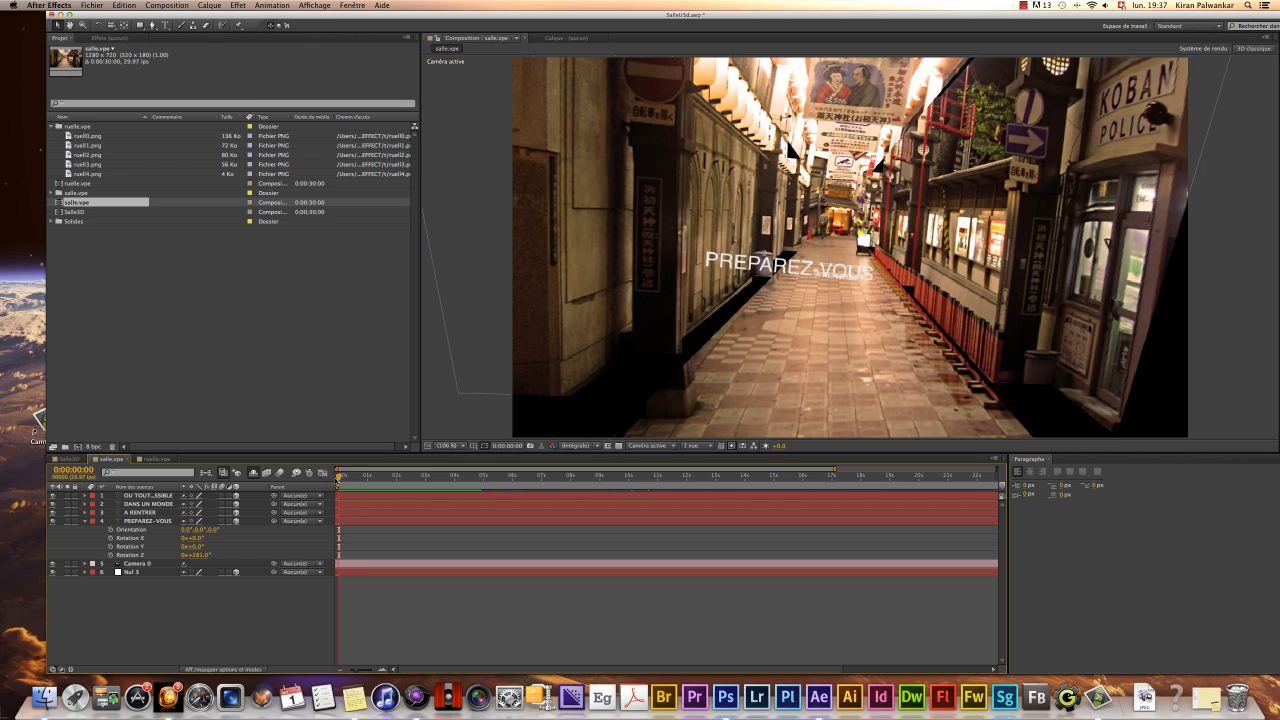
- Play the example animation in the salle.vpe composition and reopen the ruelle.vpe composition
key("space")
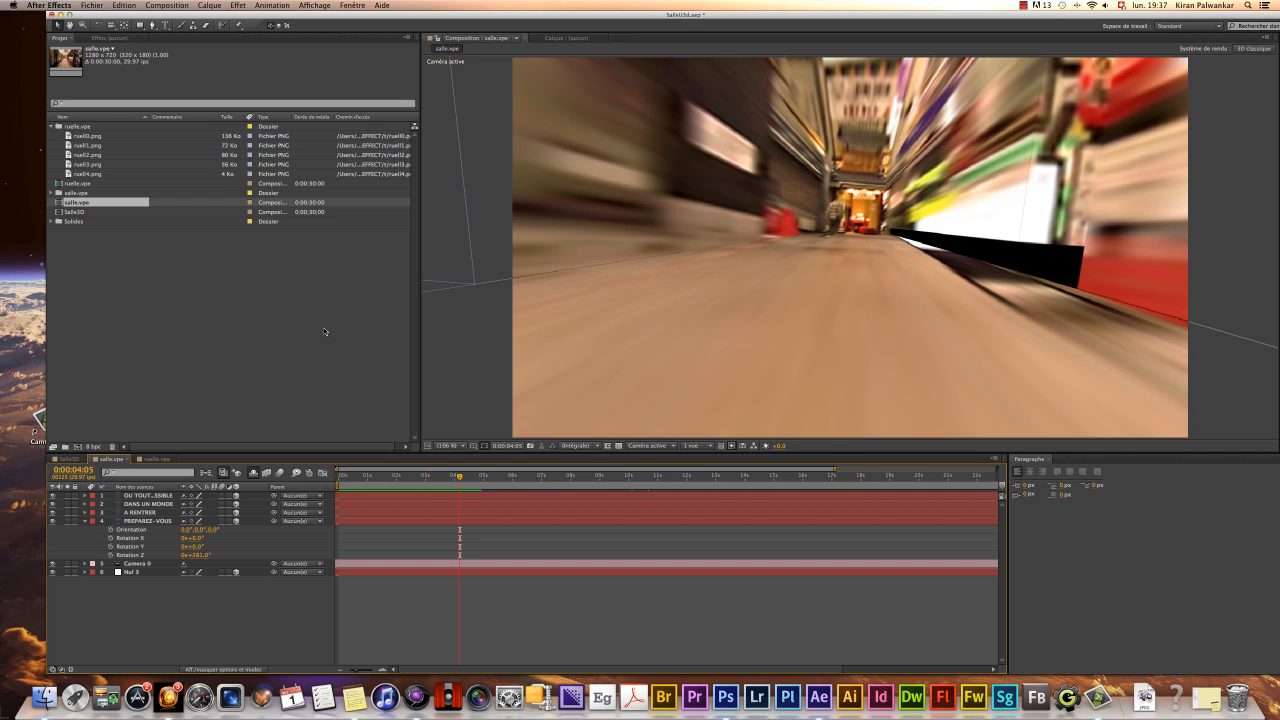
double_click(77, 184)
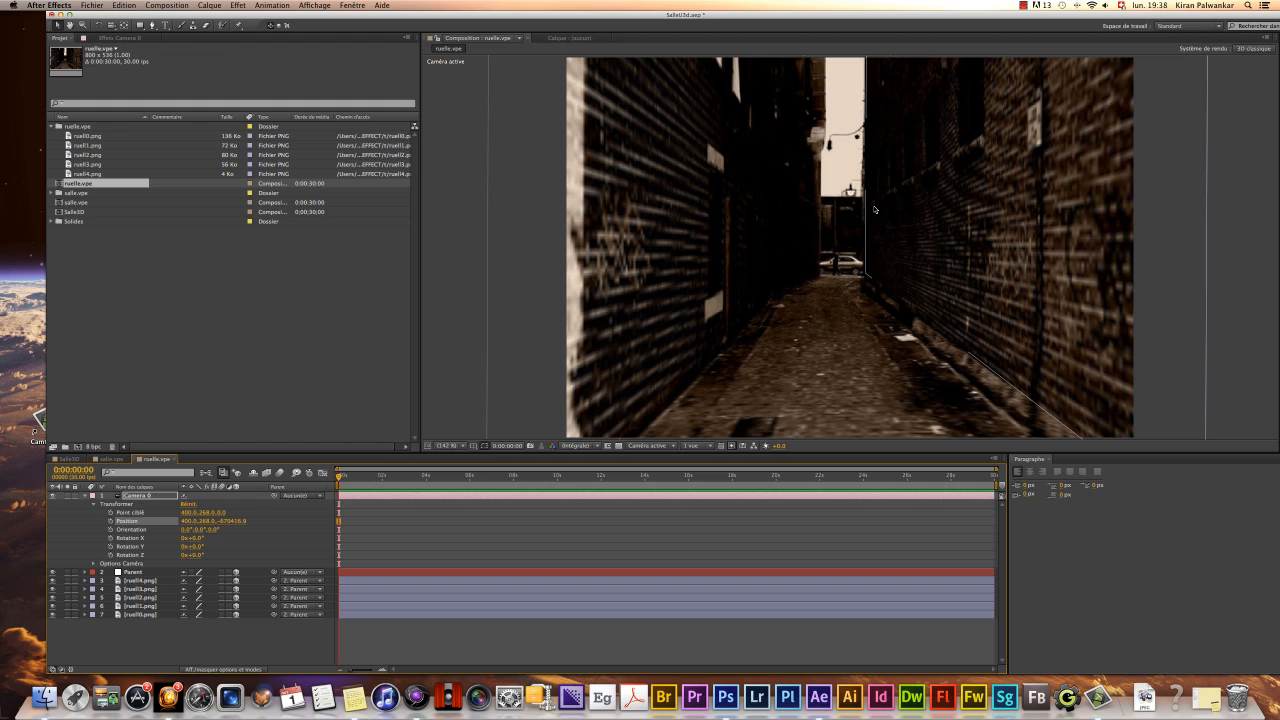
- Try rotating Camera 0 slightly about the X axis, and undo the rotation
mouse_move(198, 539)
left_mouse_down()
mouse_move(229, 537)
mouse_move(199, 543)
left_mouse_up()
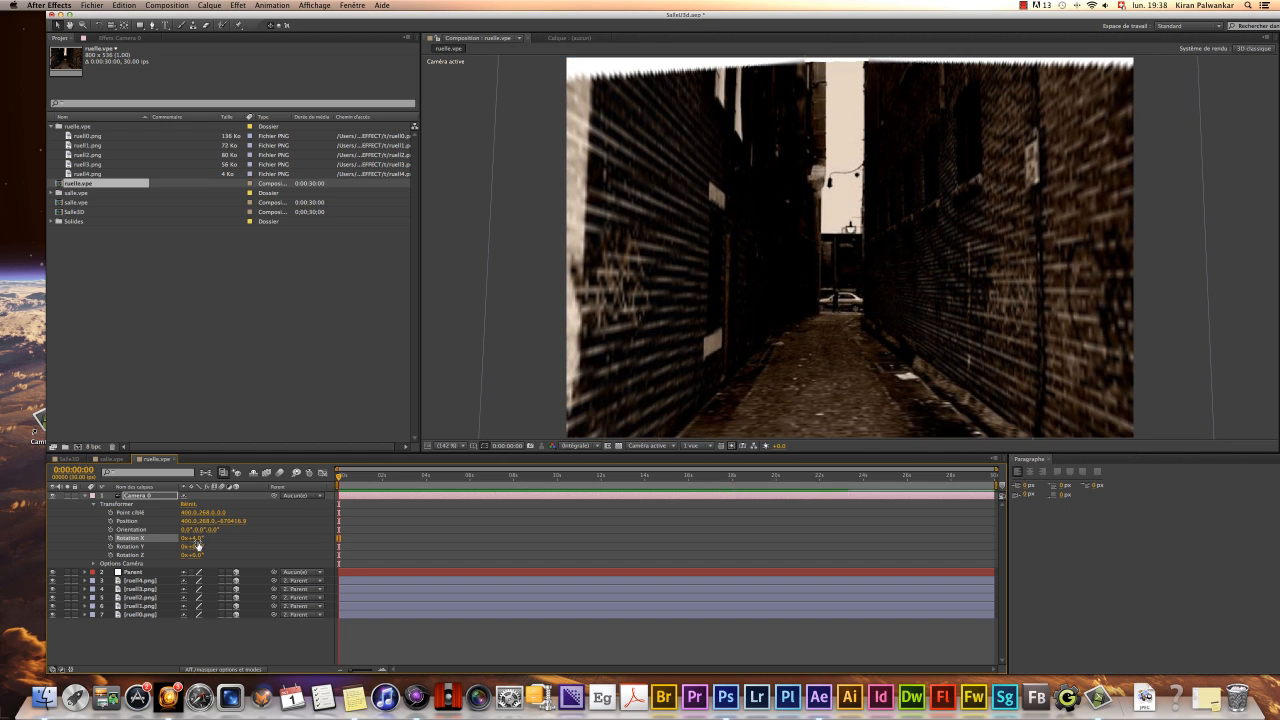
key("super+z")
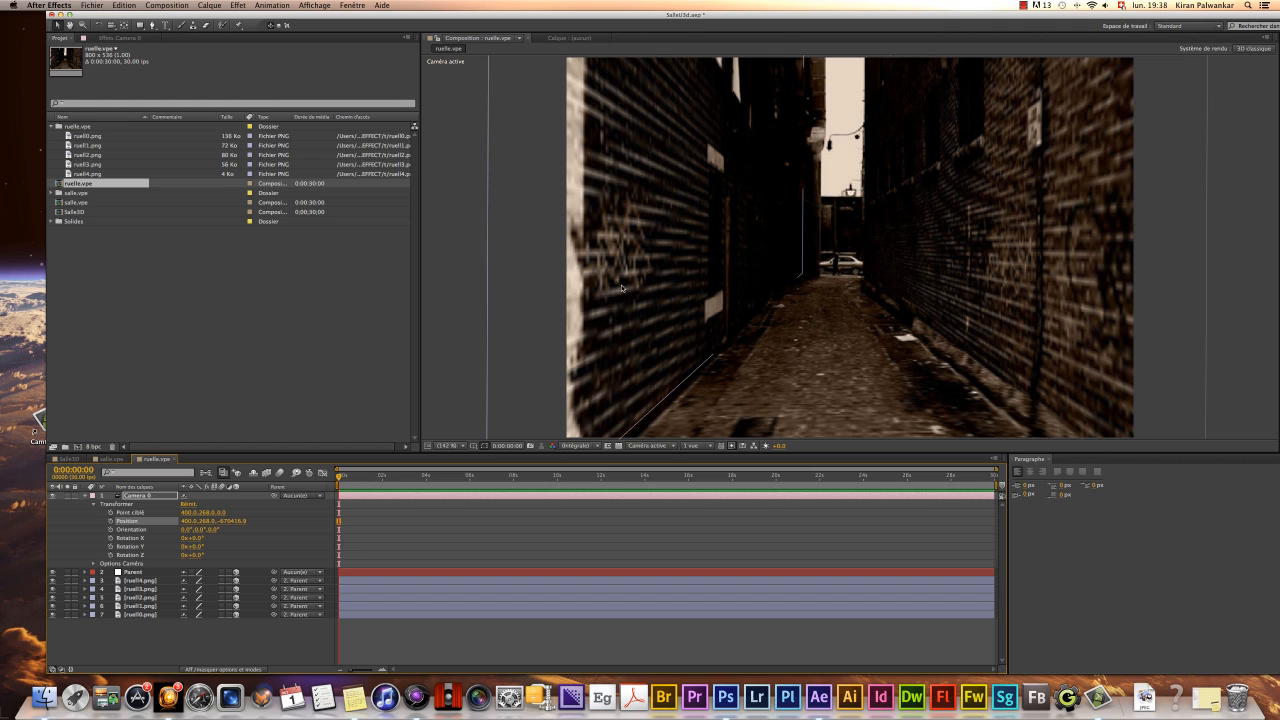
- Show only Camera 0's Position property and set its first keyframe at 0:00:00:00
left_click(92, 504)
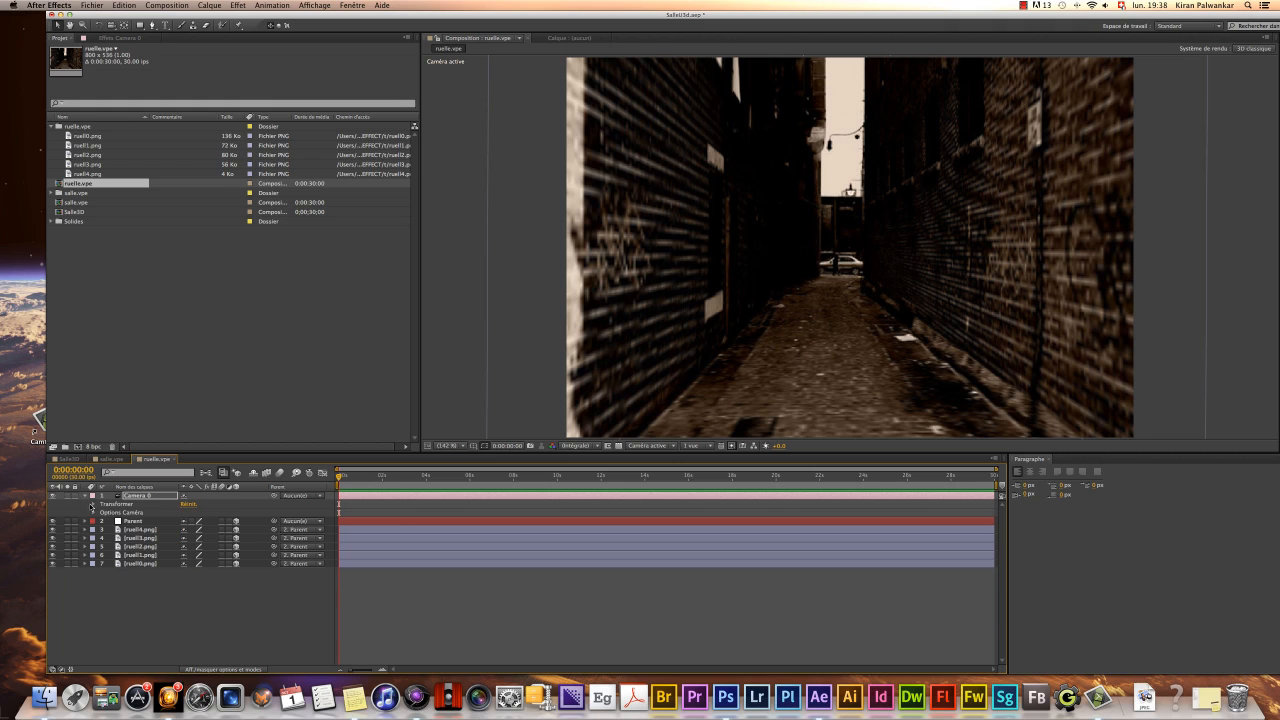
left_click(86, 496)
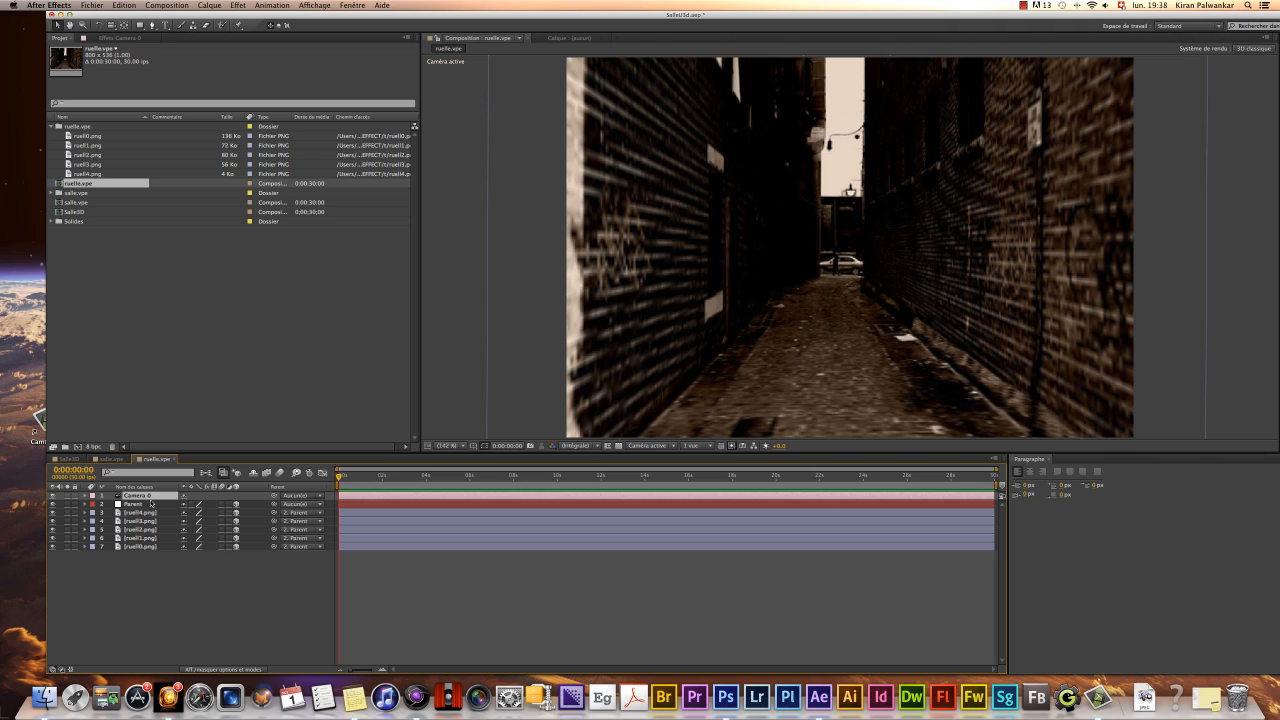
key("p")
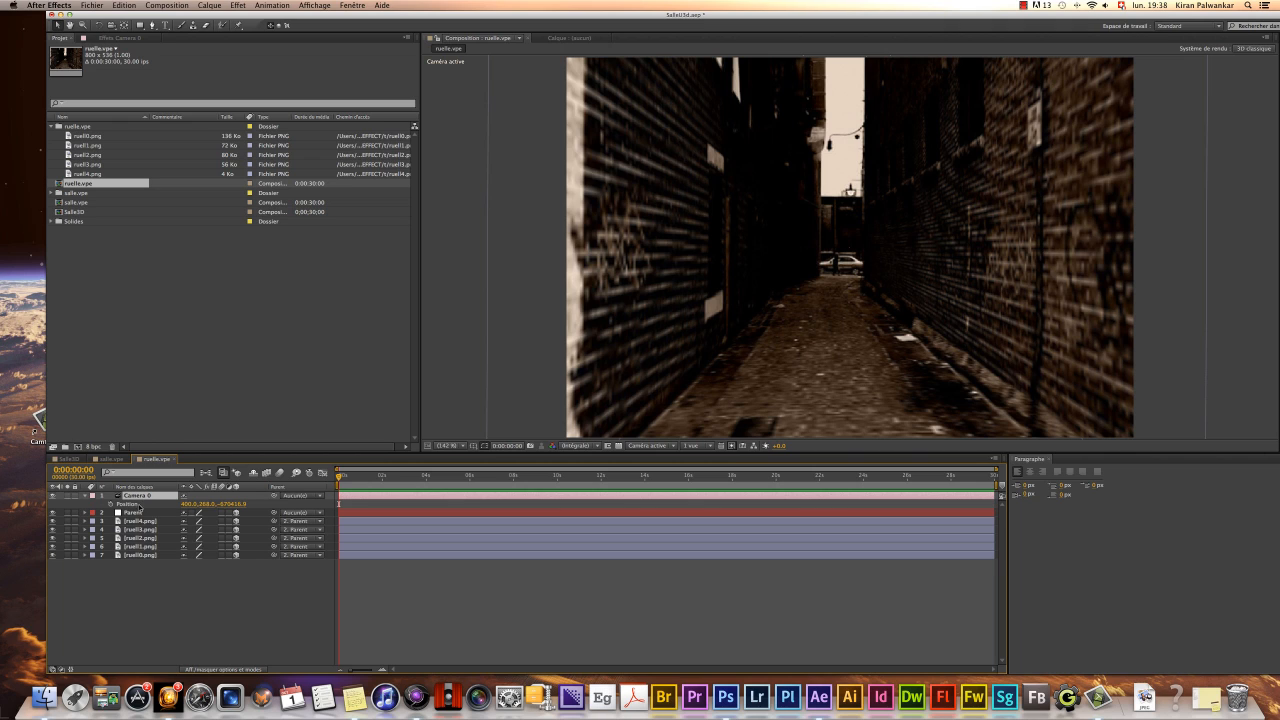
left_click(120, 504)
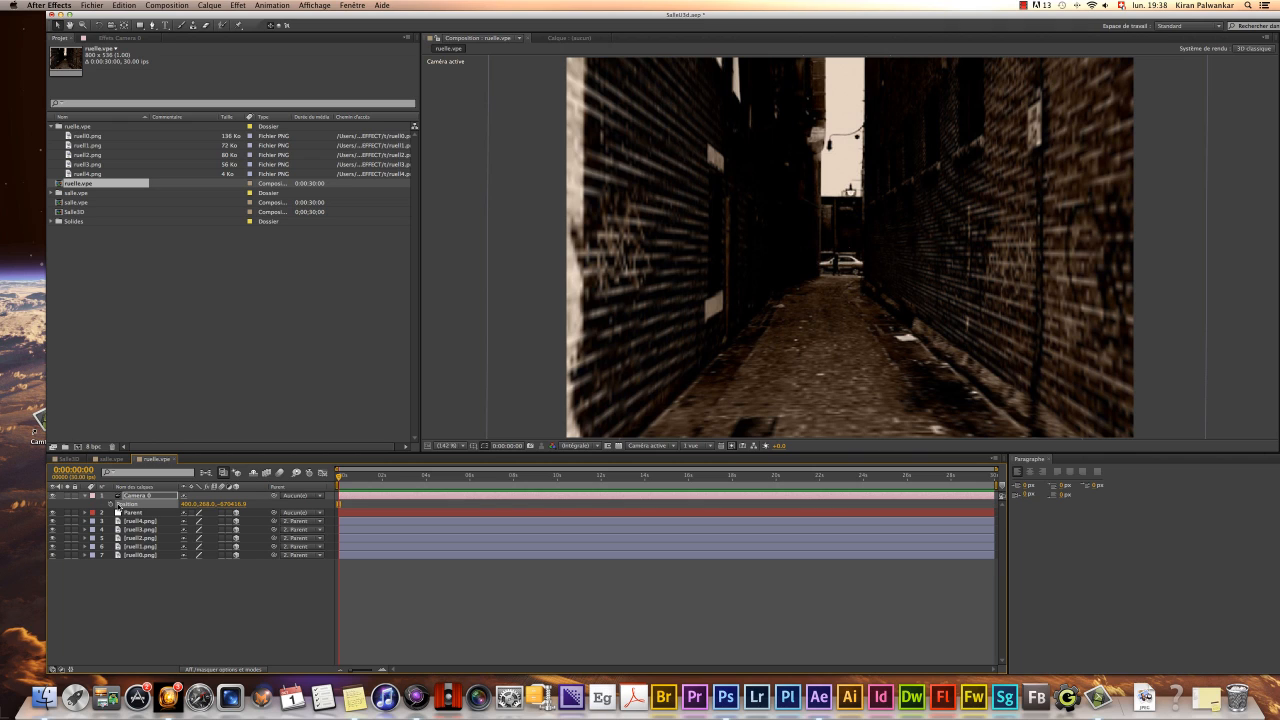
left_click(110, 504)
- Add a second Camera 0 Position keyframe at 0:00:04:10, moving the camera forward along Z down the alley
left_click_drag(340, 482, 432, 480)
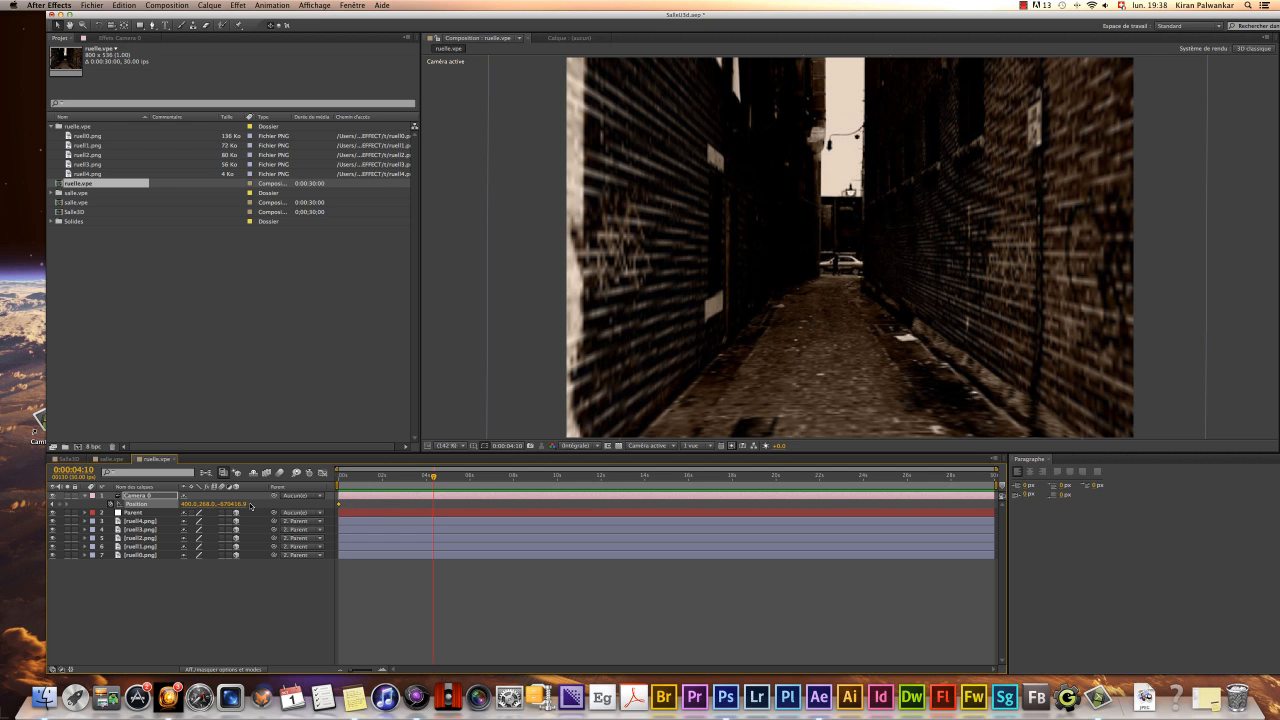
left_click_drag(222, 504, 357, 511)
left_click_drag(222, 512, 232, 510)
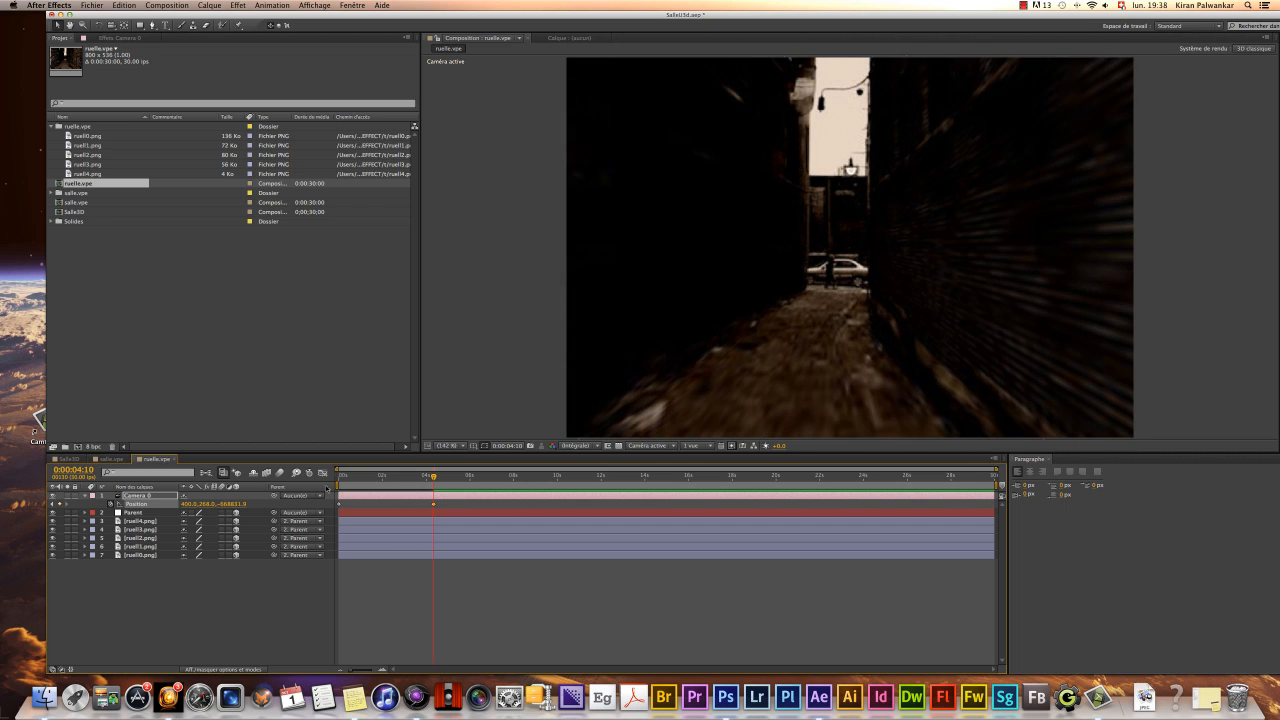
left_click_drag(233, 508, 236, 508)
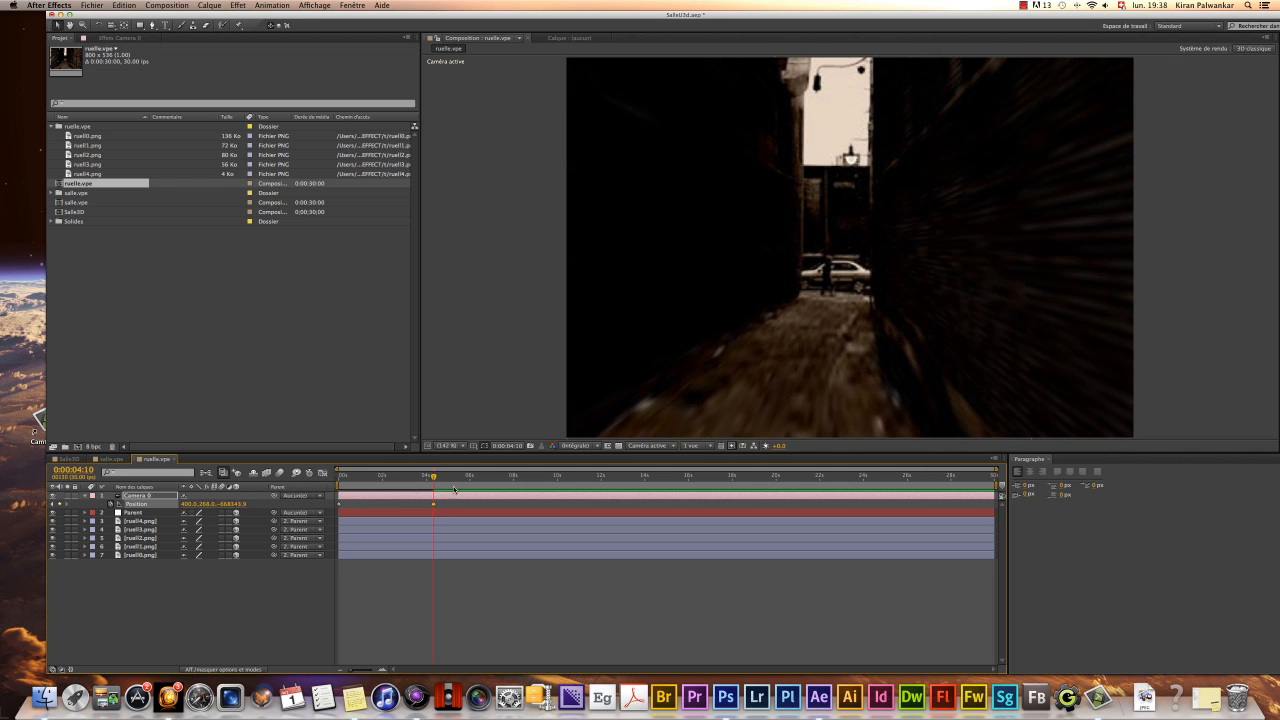
- Play the camera move from the start to check it, and return to 0:00:00:00
left_click_drag(434, 479, 341, 479)
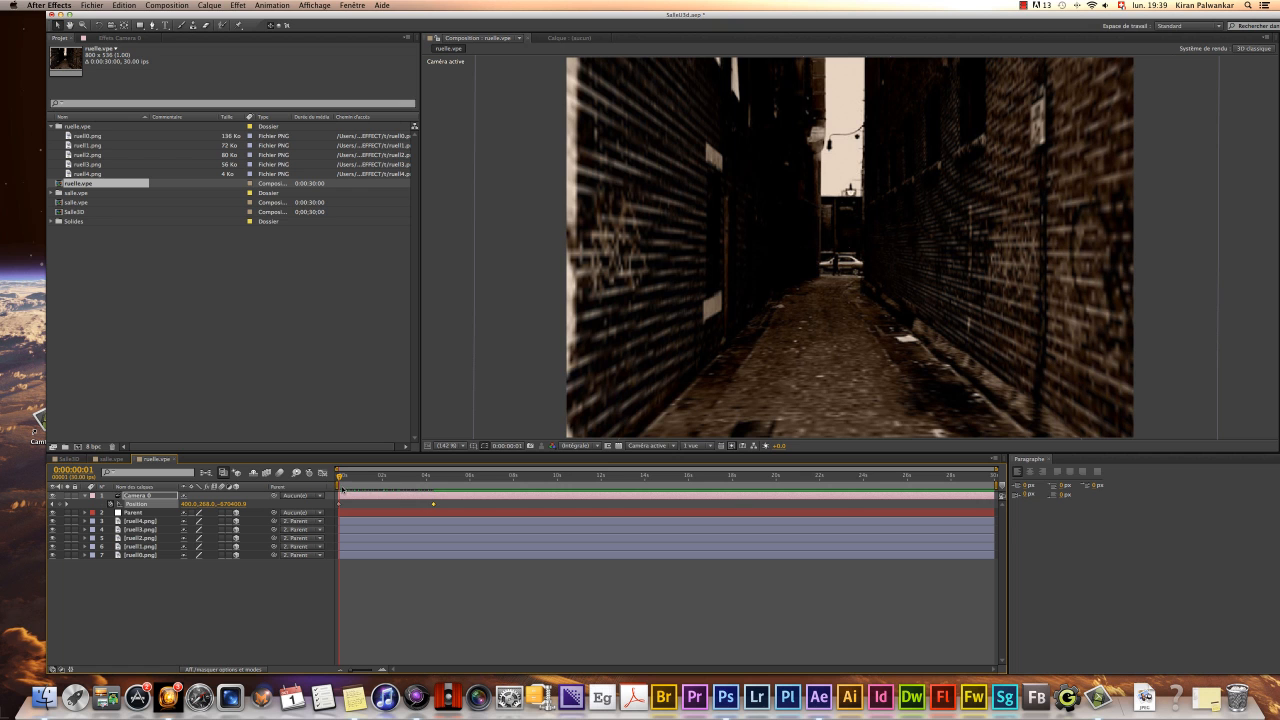
key("space")
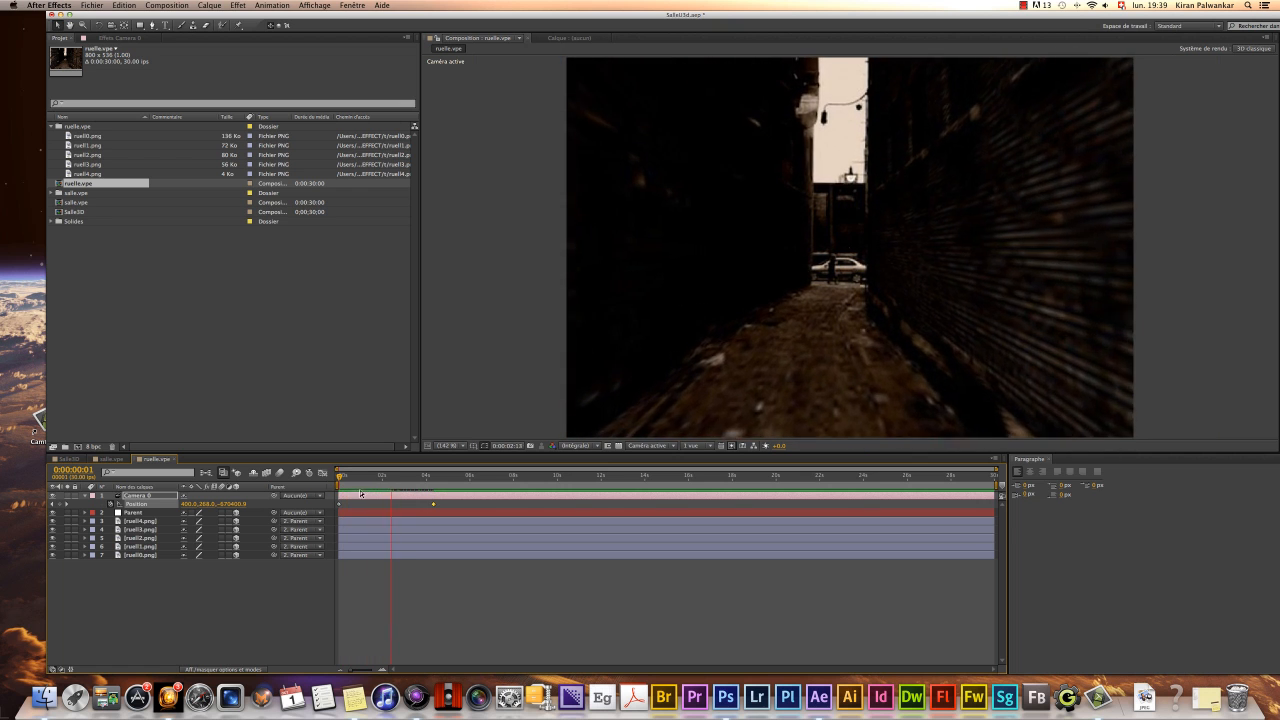
key("space")
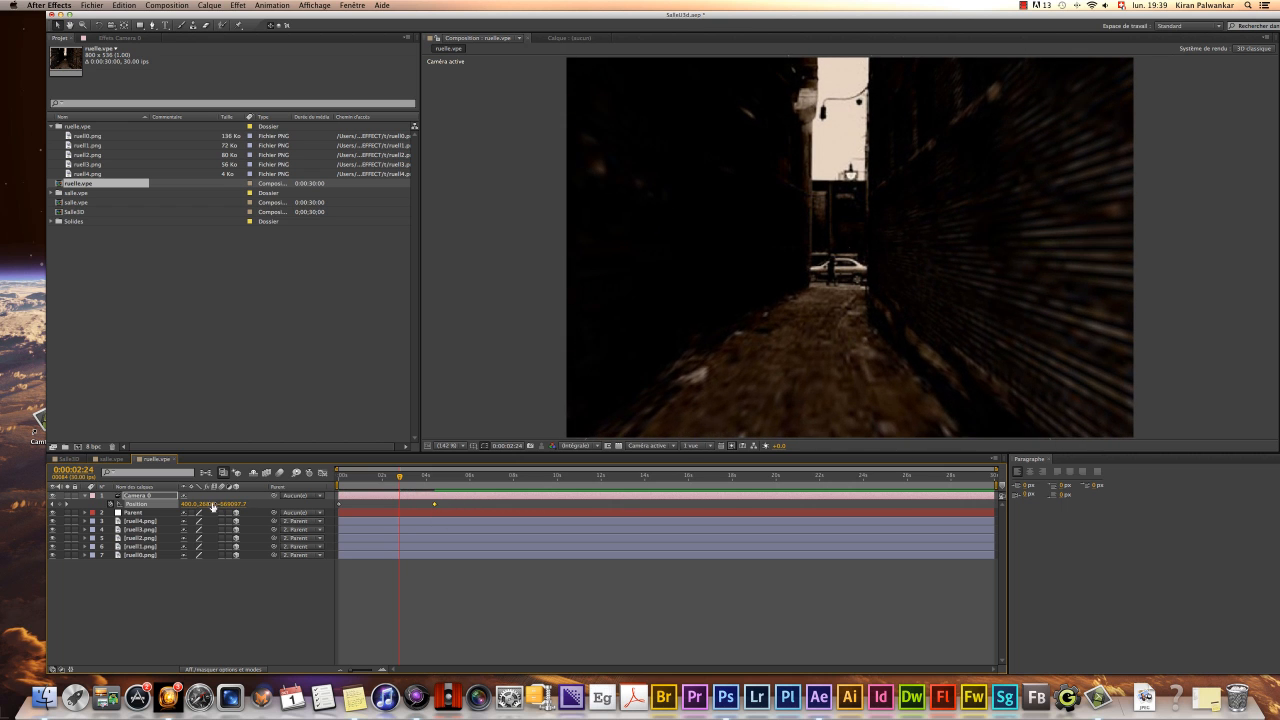
left_click_drag(202, 504, 258, 506)
left_click_drag(398, 480, 337, 486)
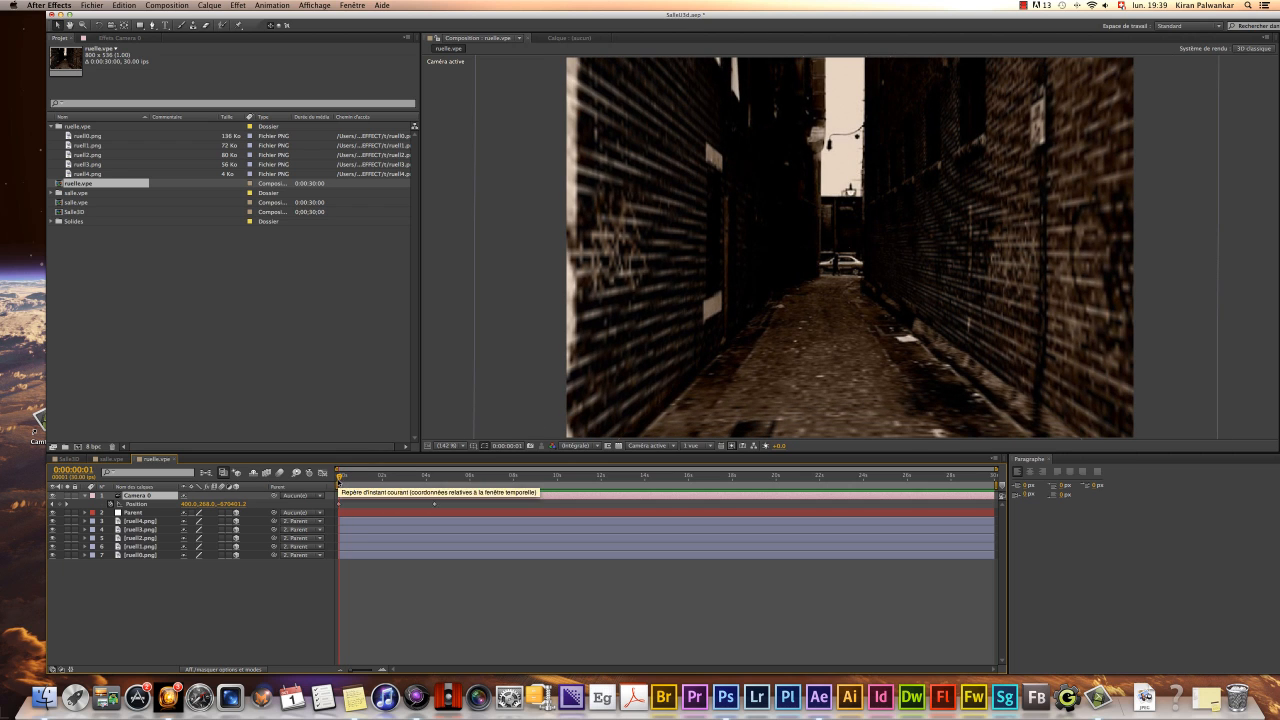
left_click(339, 477)
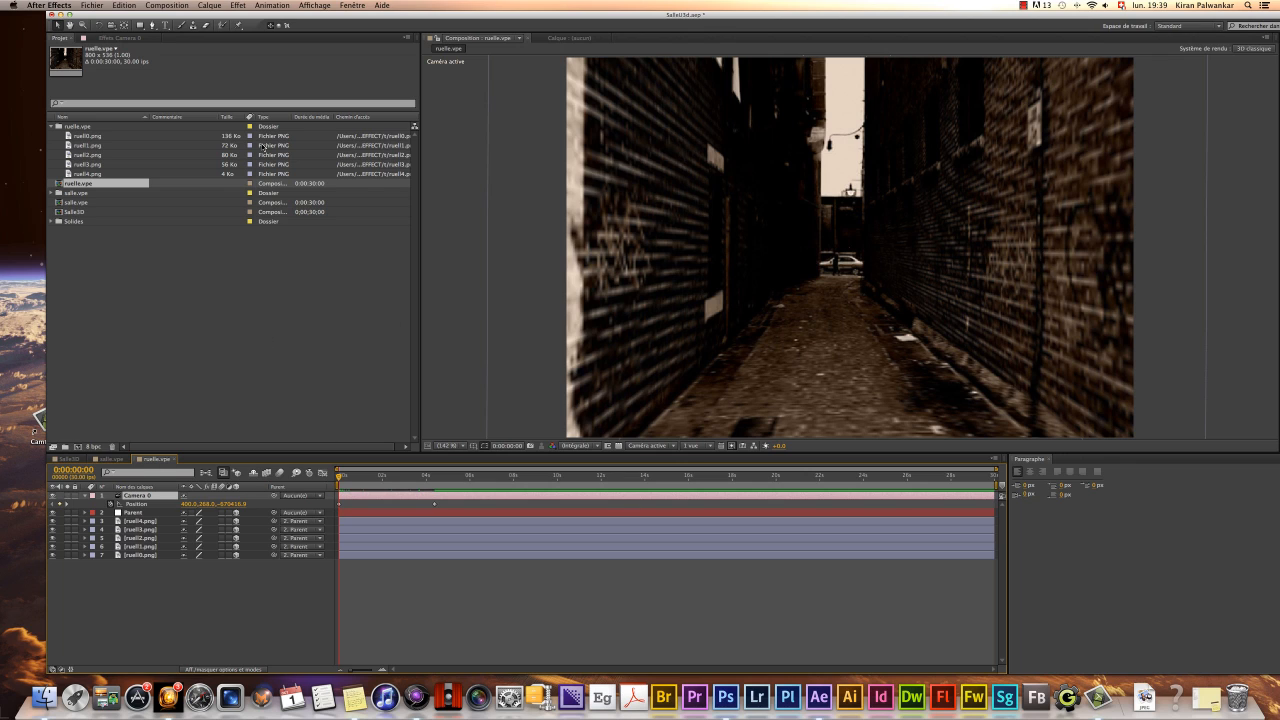
- Create a new empty text layer above Camera 0 in the ruelle.vpe composition
left_click(166, 25)
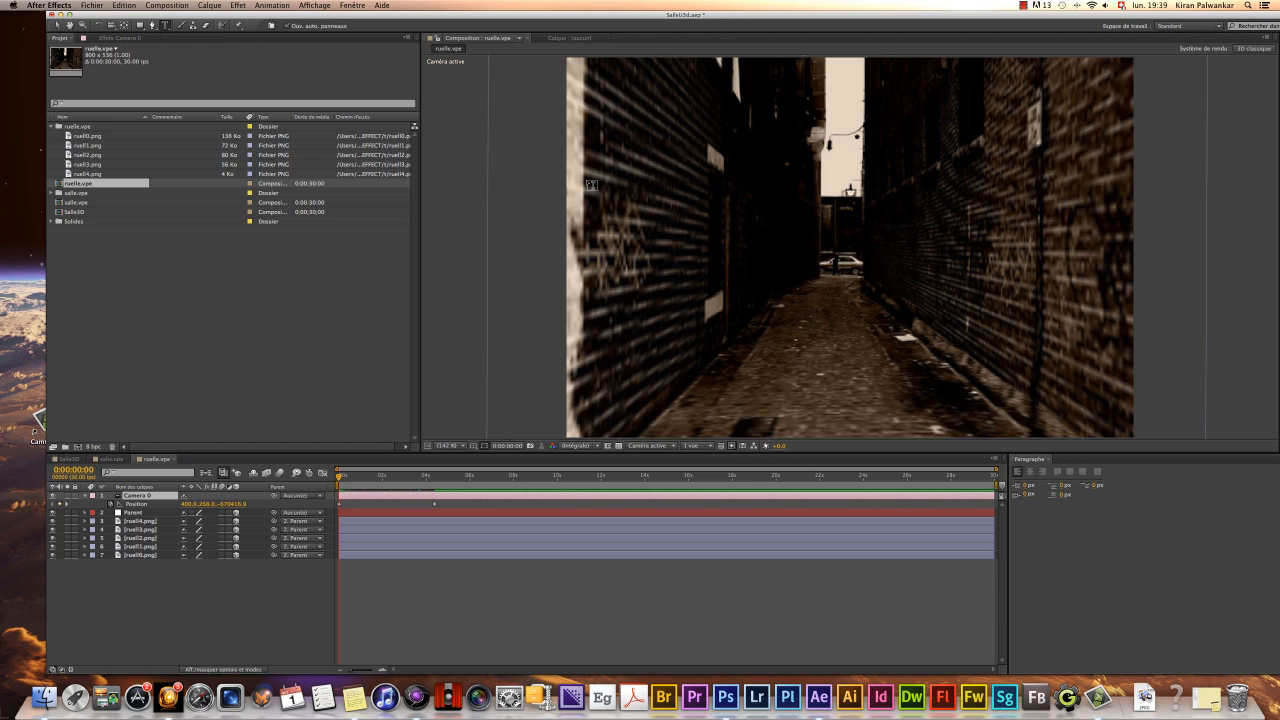
left_click(201, 5)
mouse_move(215, 17)
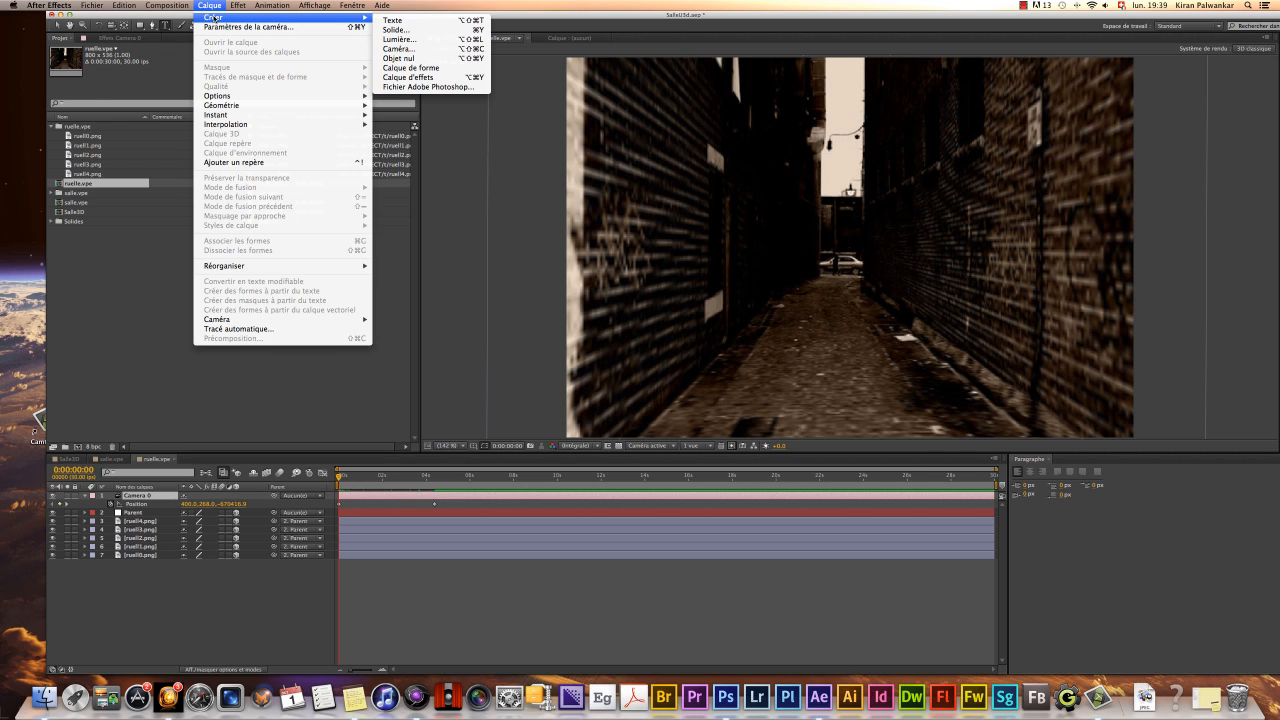
left_click(455, 20)
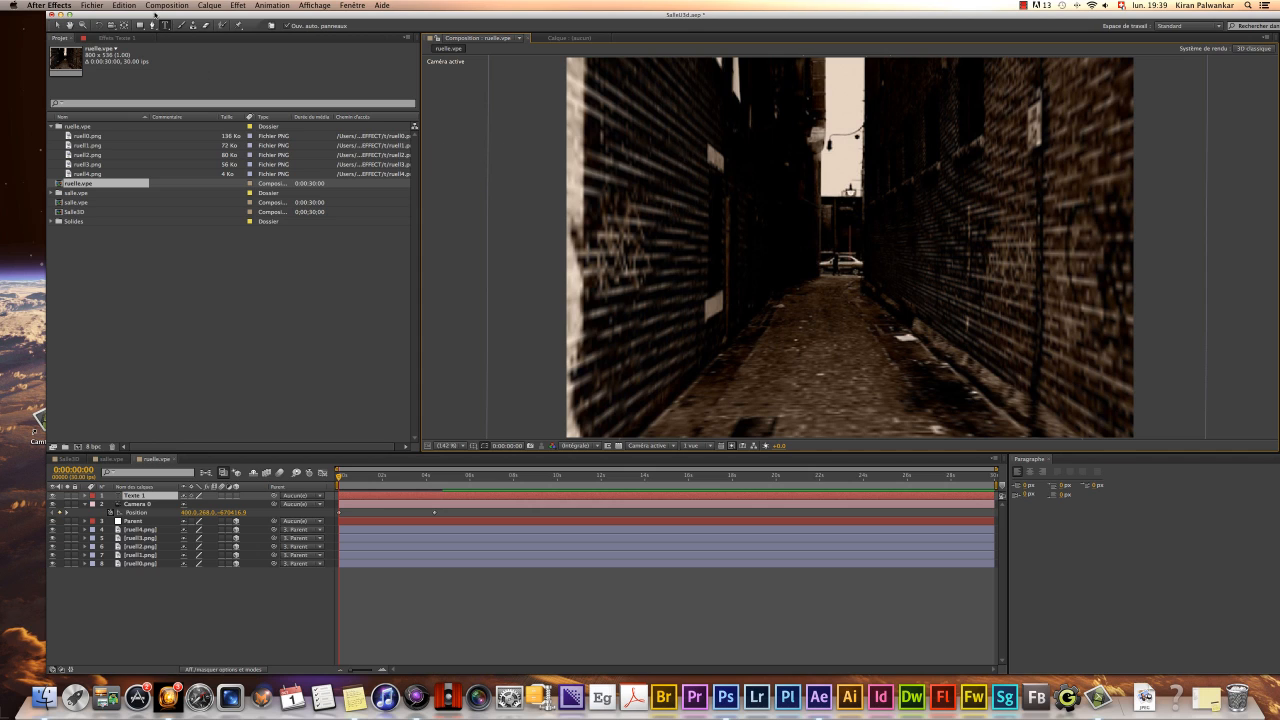
left_click(167, 27)
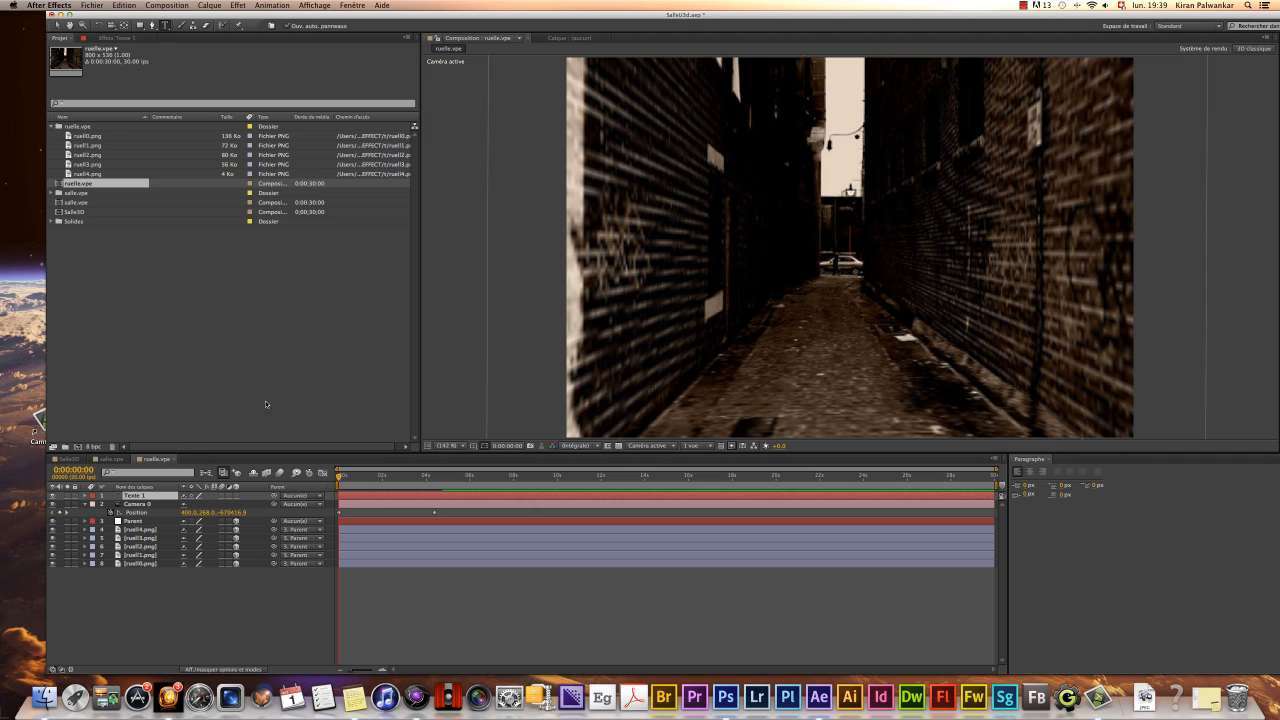
left_click(150, 506)
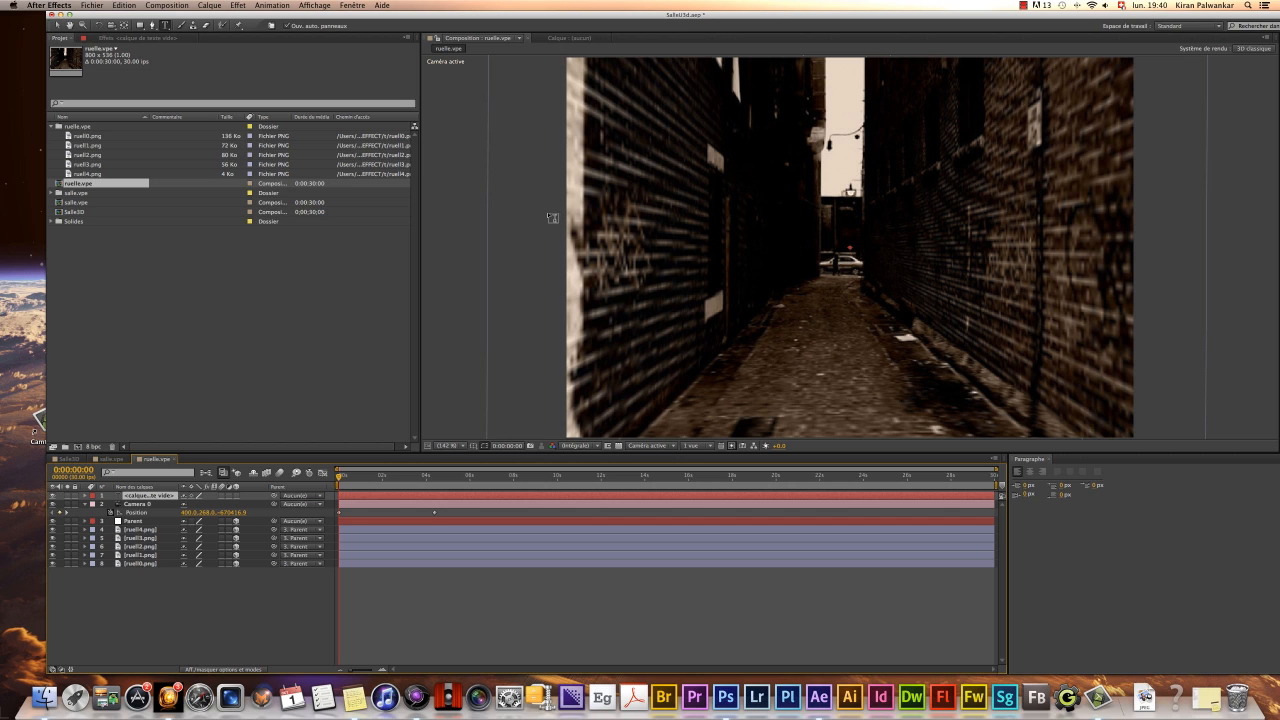
- Draw a paragraph text box over the alley's left wall and enter the text TUTO
left_click_drag(547, 202, 818, 299)
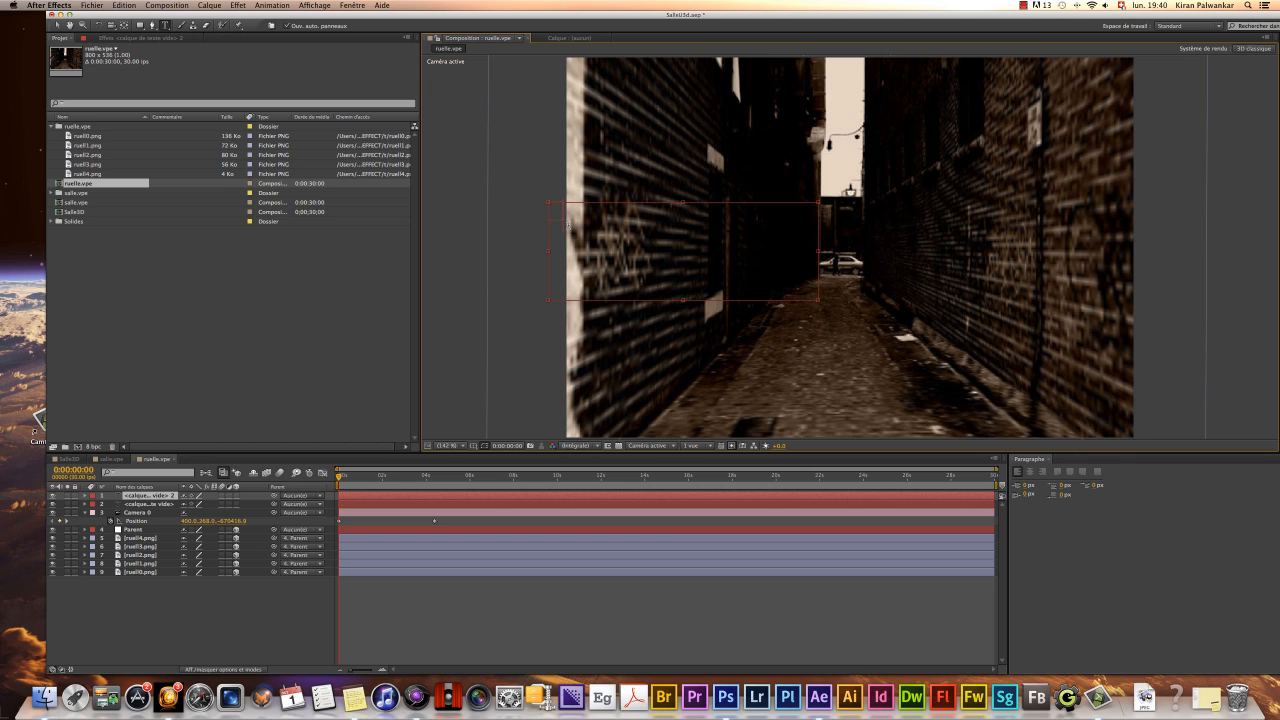
type("UTO")
left_click(57, 25)
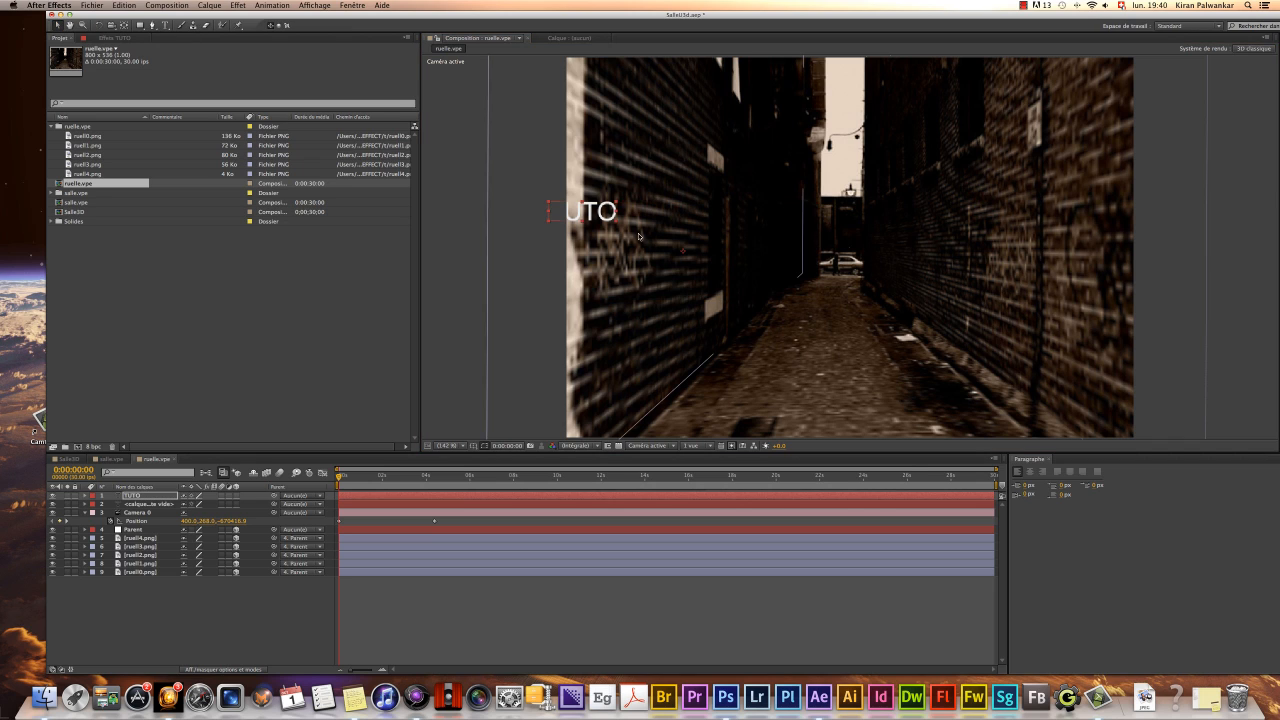
- Move the TUTO text next to the far end of the alley, beside the parked car
left_click_drag(620, 220, 728, 232)
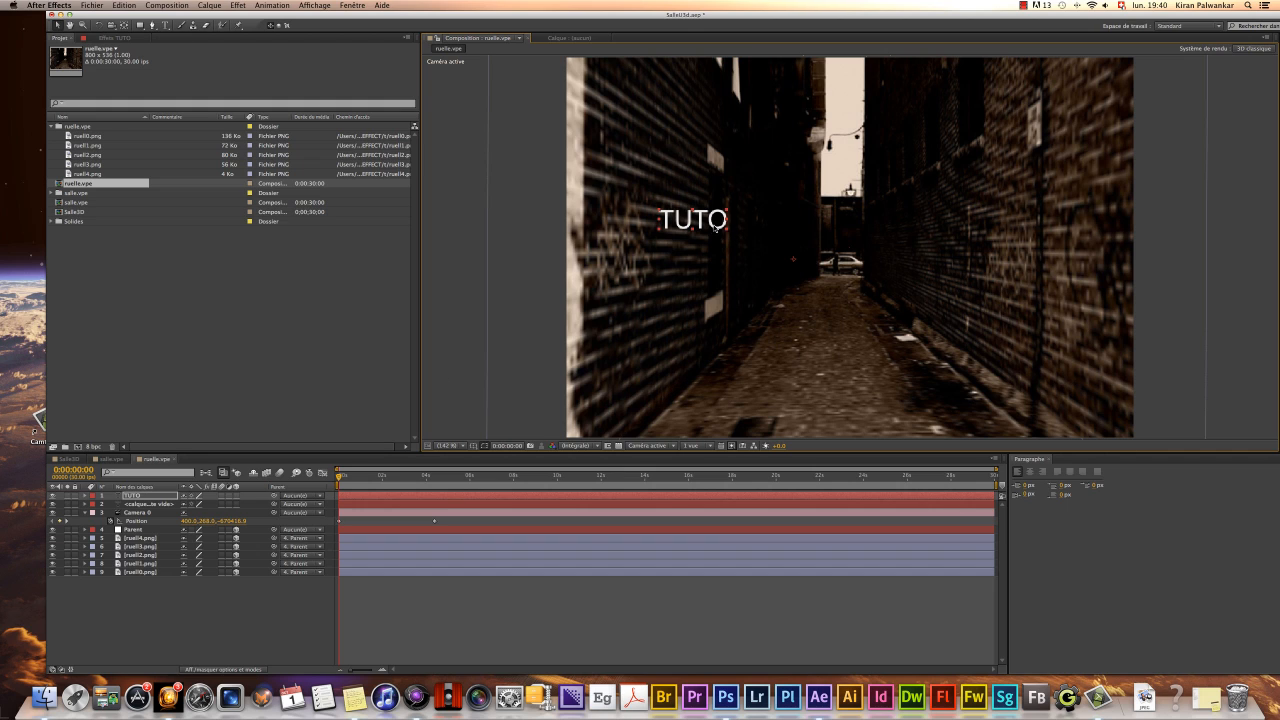
left_click_drag(714, 224, 742, 244)
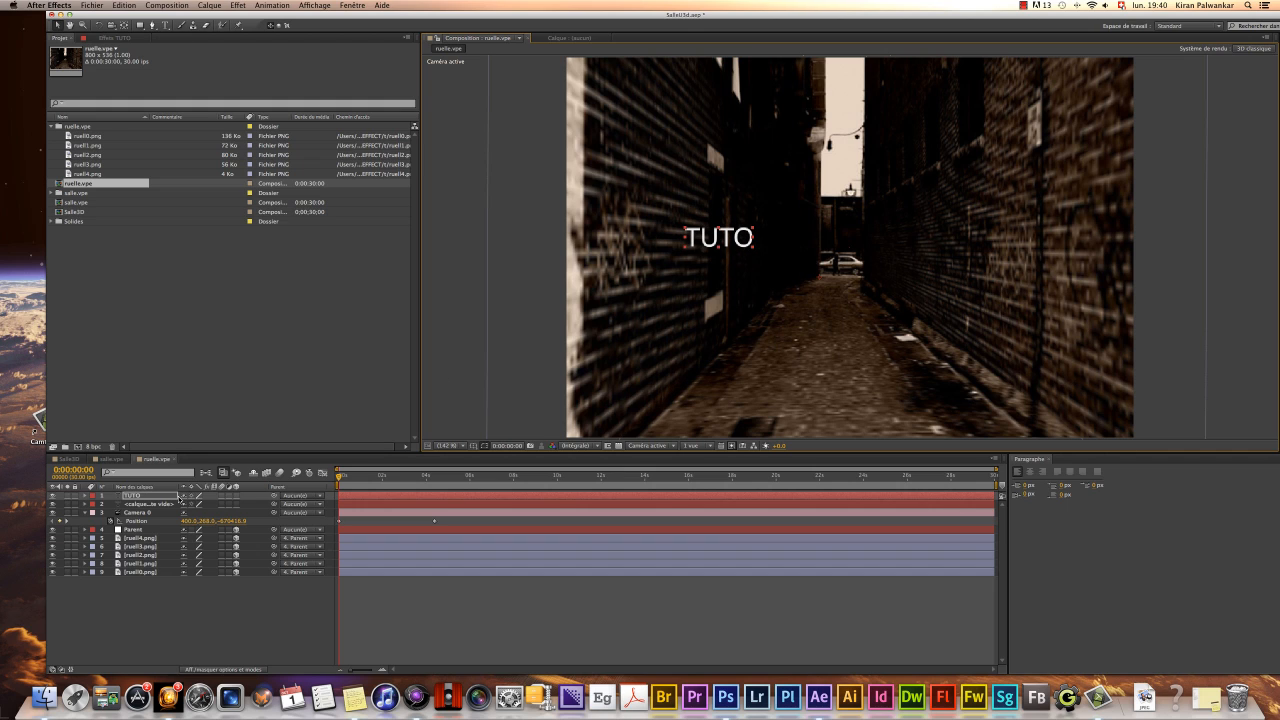
left_click_drag(339, 474, 387, 470)
key("Home")
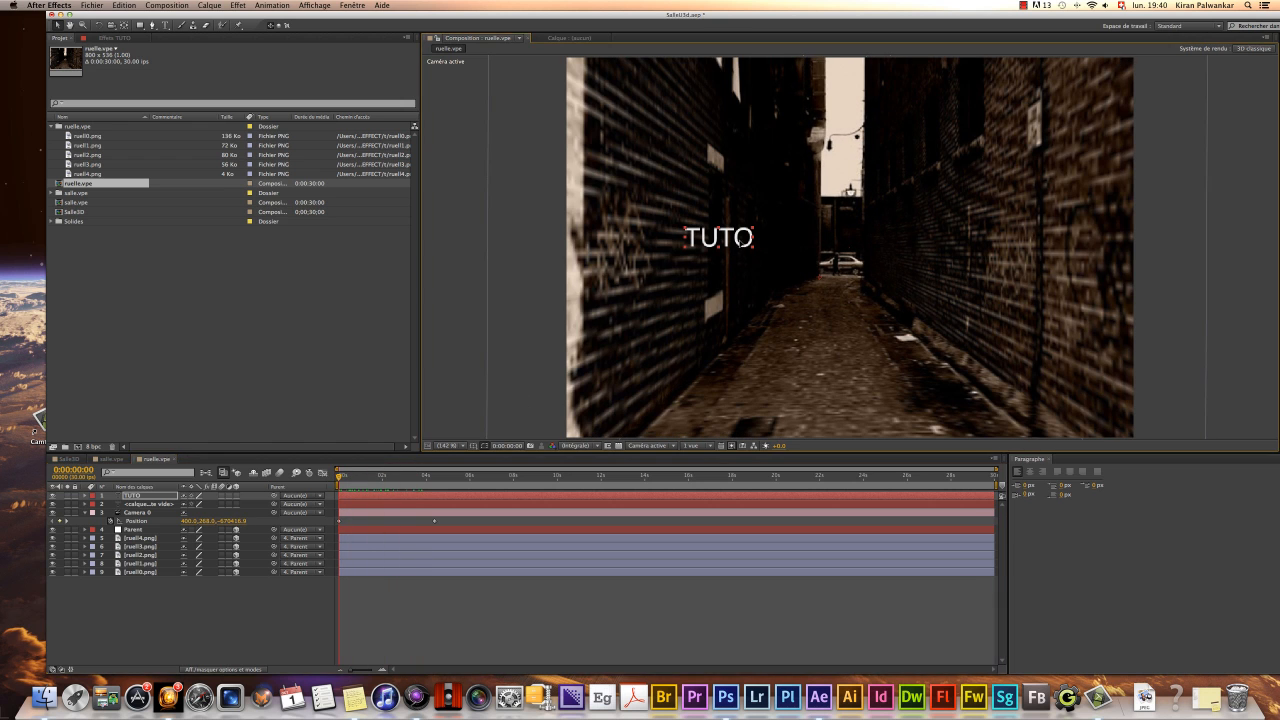
left_click_drag(740, 261, 783, 295)
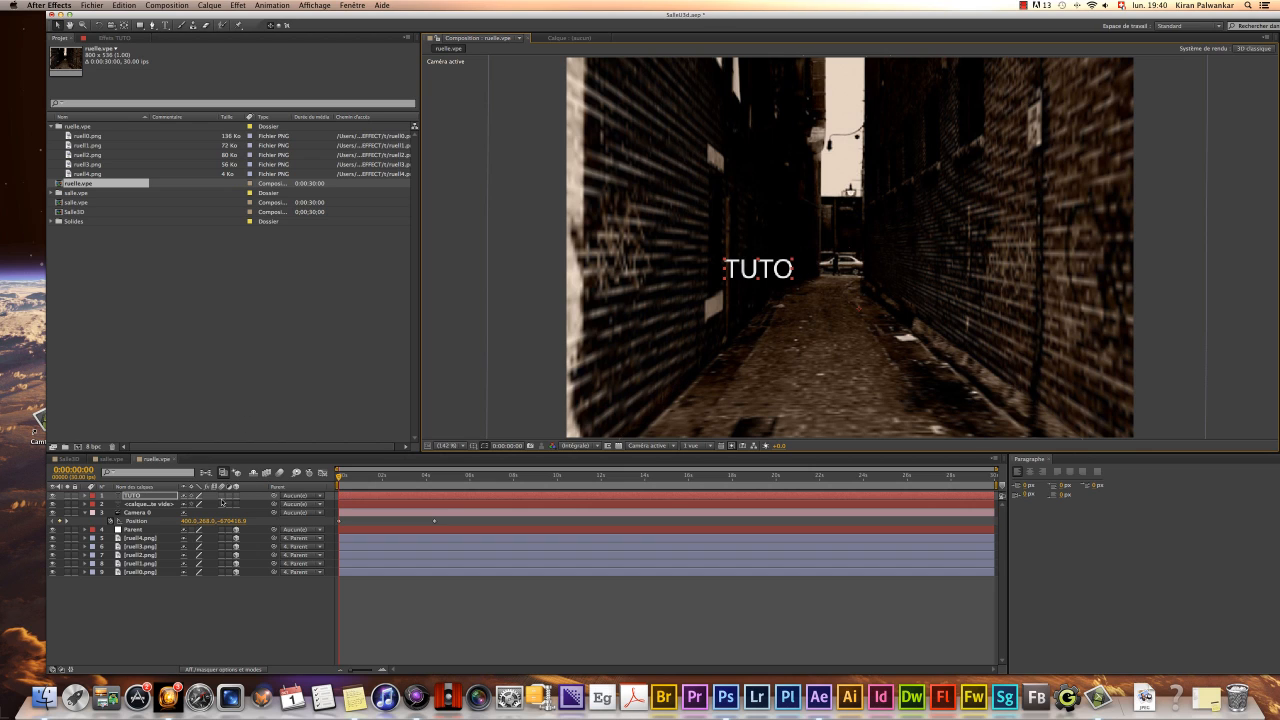
- Make the TUTO text a 3D layer and undo the accidental shift of the alley's end plane
left_click(236, 496)
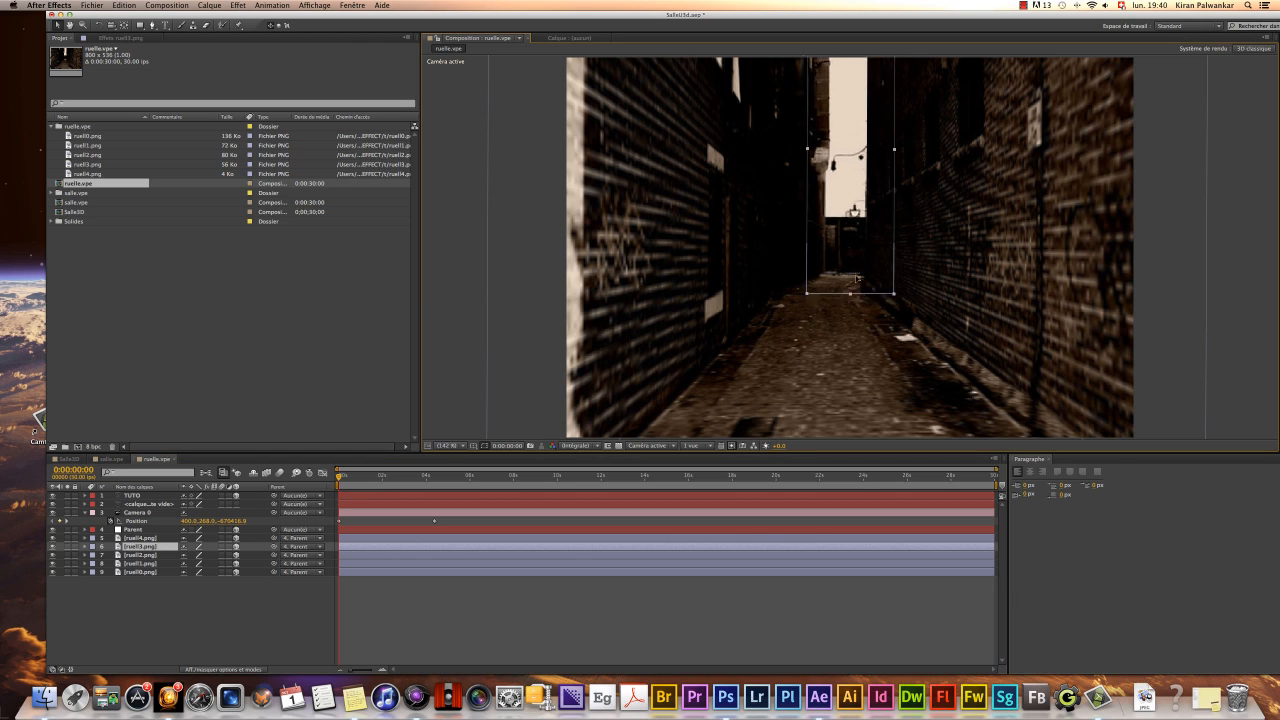
left_click(863, 289)
key("super+z")
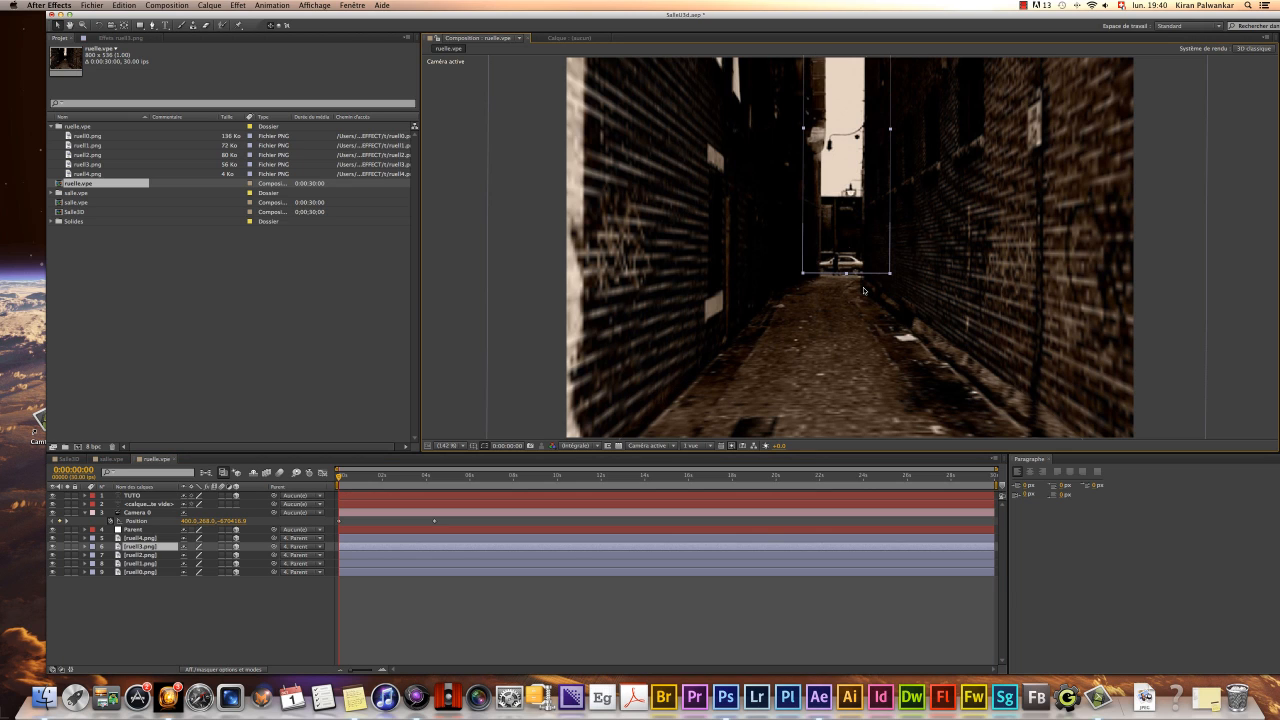
- Try to move the 3D TUTO text in the composition view, and undo the displacement of the alley's end plane
double_click(140, 494)
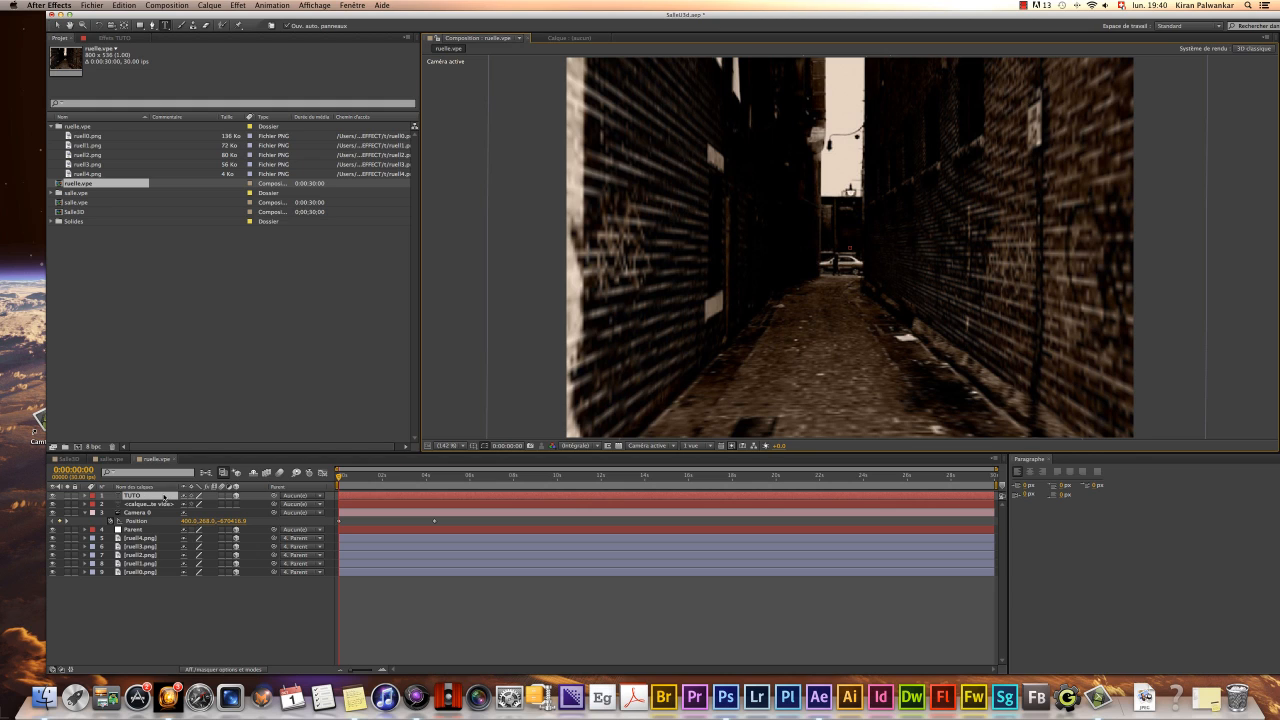
double_click(165, 497)
left_click(165, 497)
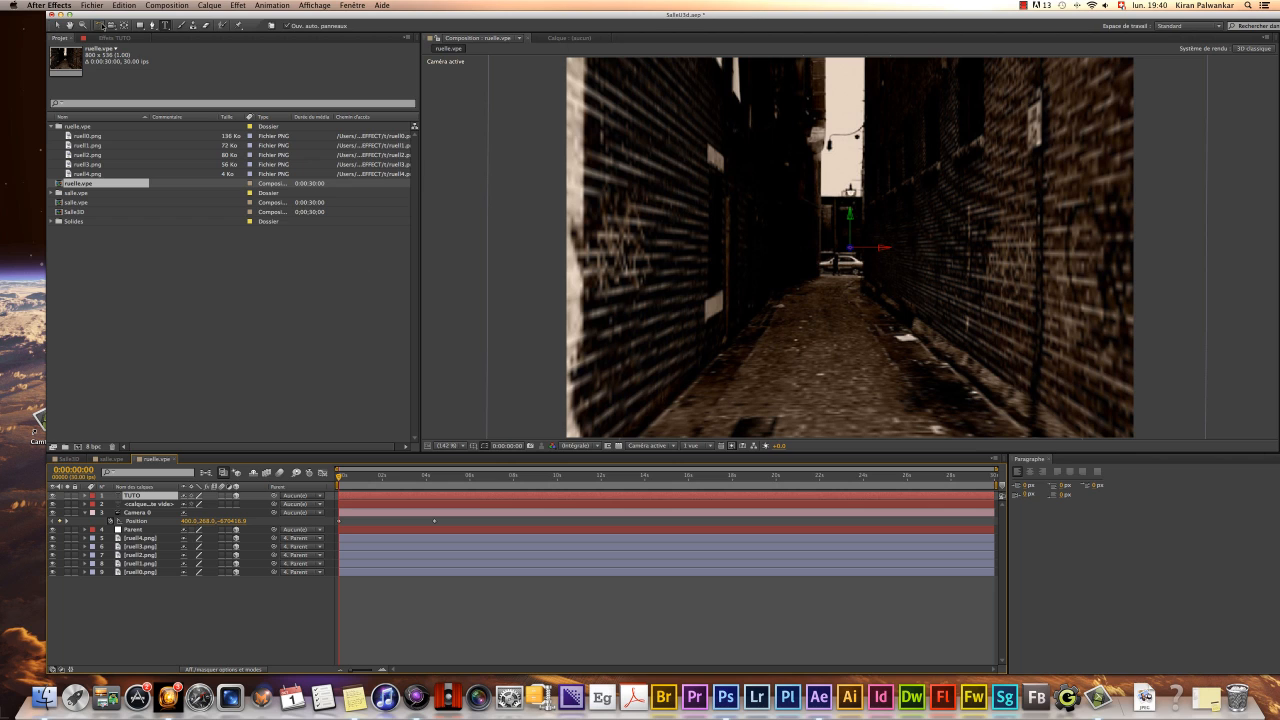
left_click(57, 25)
left_click(851, 251)
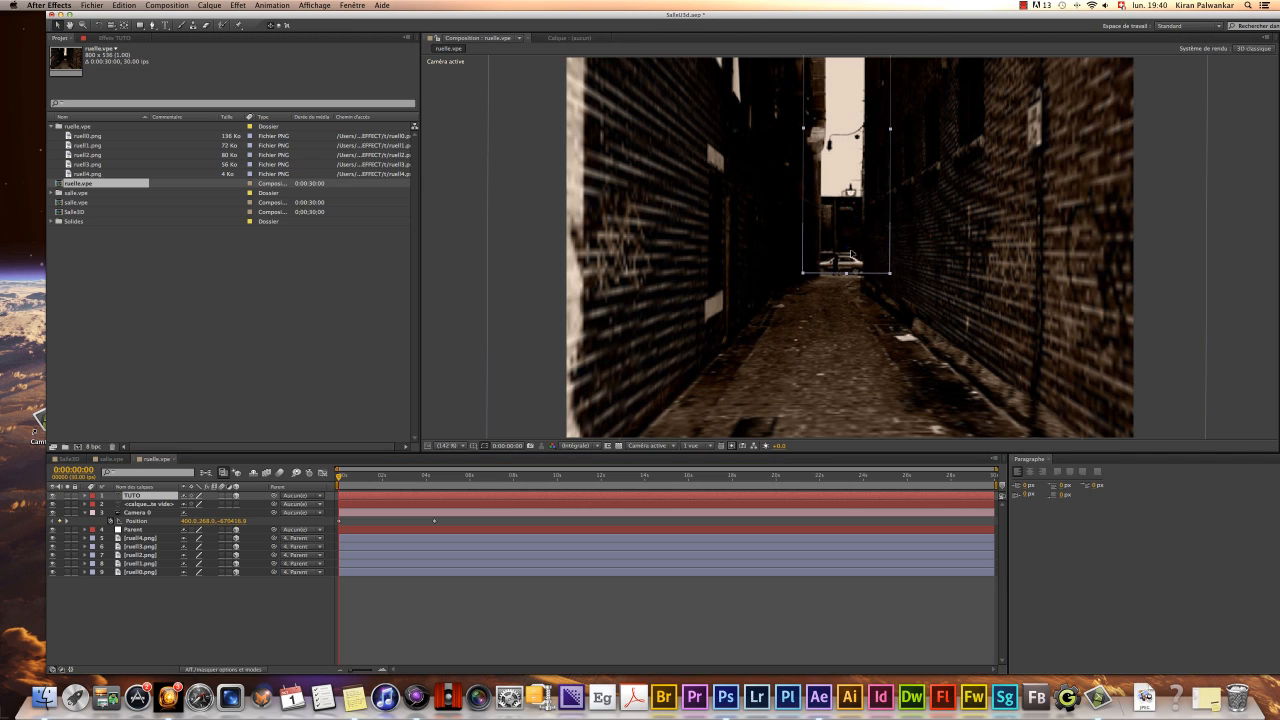
left_click_drag(851, 252, 1081, 403)
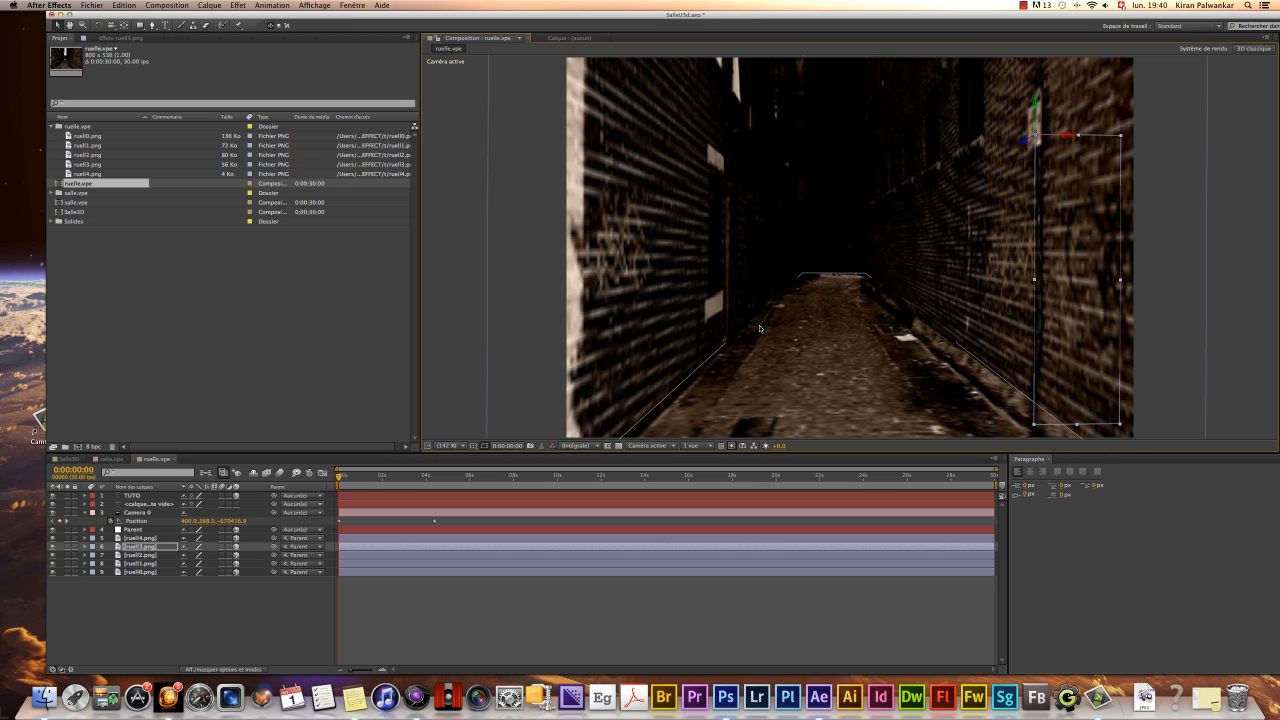
key("super+z")
- Look for the TUTO text in and around the composition frame at 50% magnification
scroll(879, 282, "up", 4)
scroll(881, 279, "down", 8)
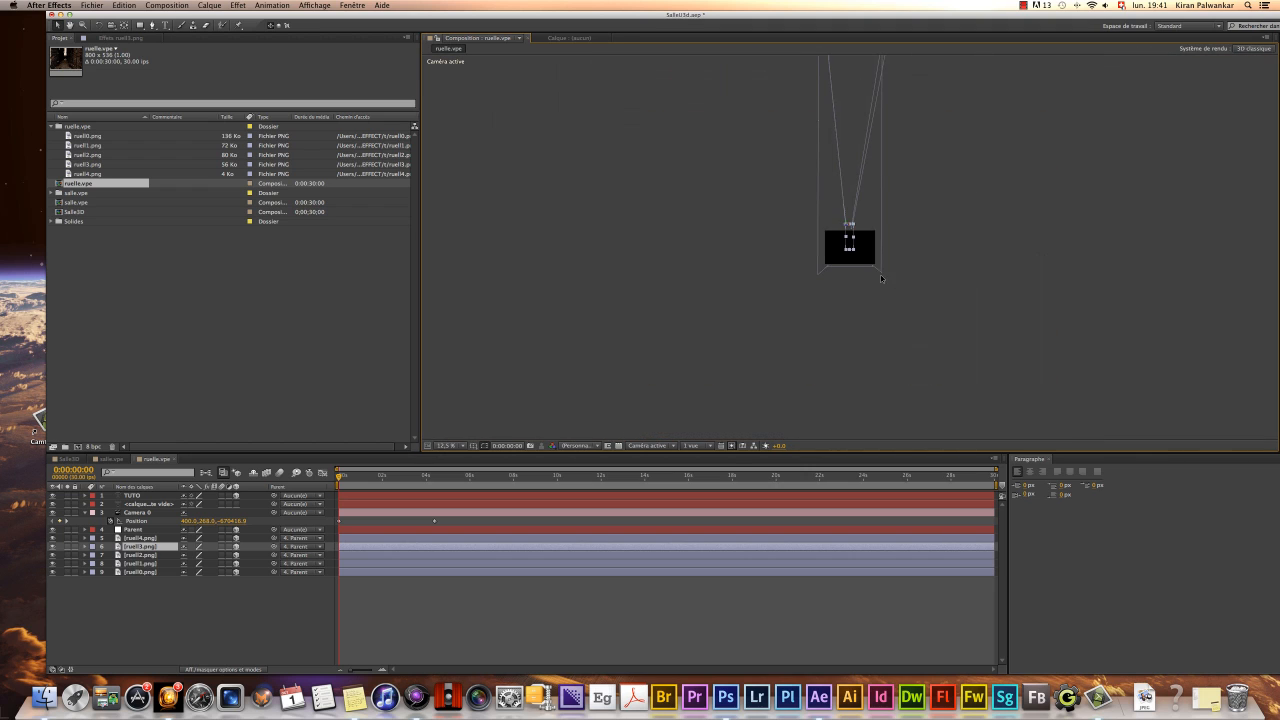
scroll(852, 228, "up", 4)
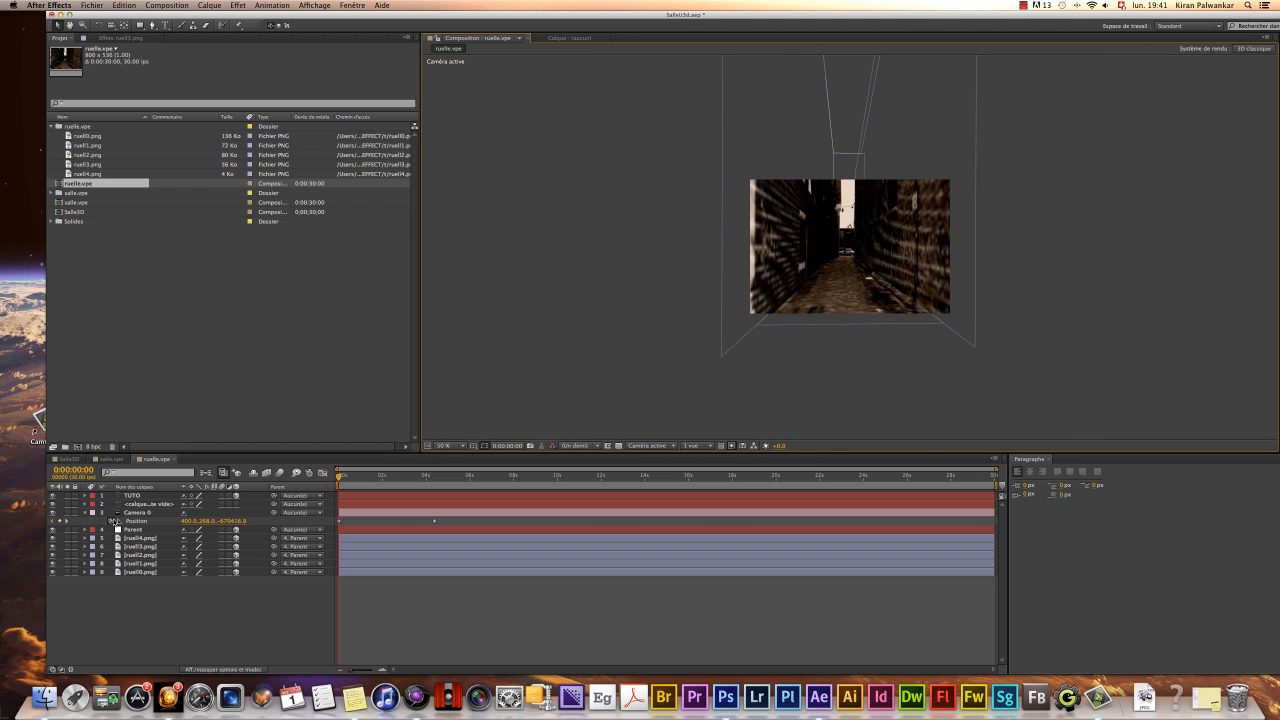
- Try to move the 3D TUTO text by its axis handles in the active camera view
left_click(131, 495)
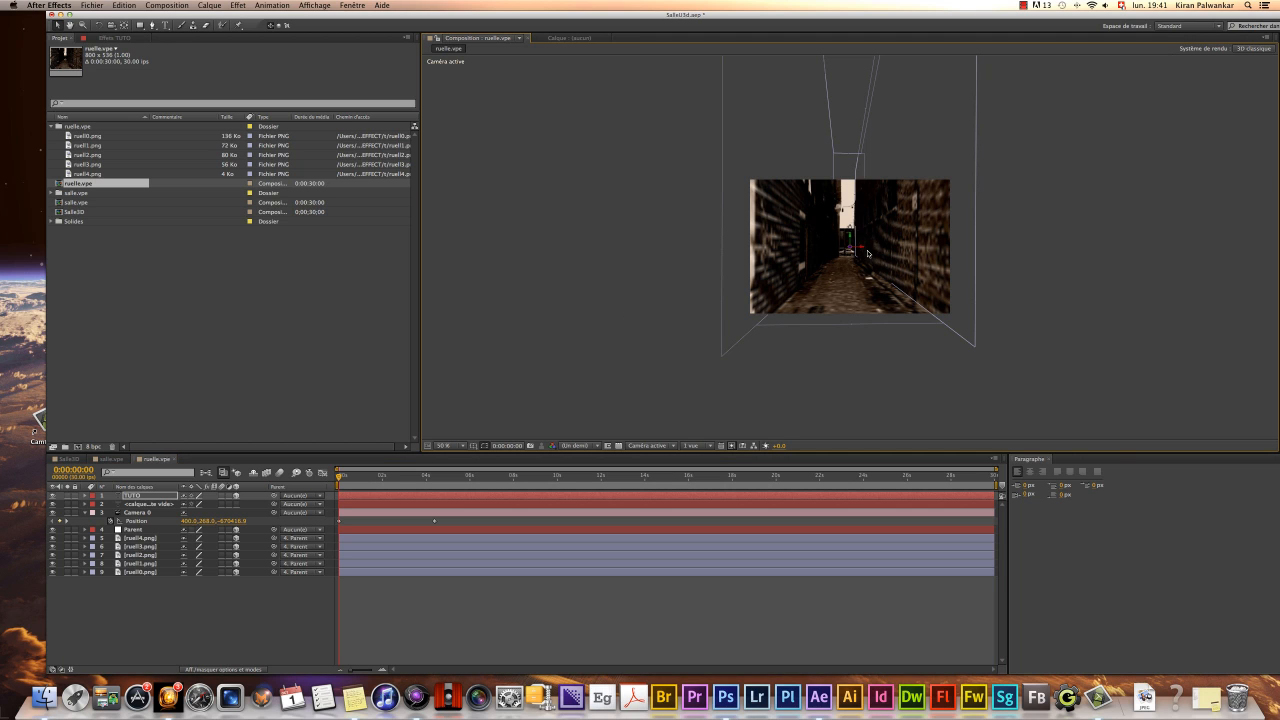
left_click_drag(868, 252, 911, 253)
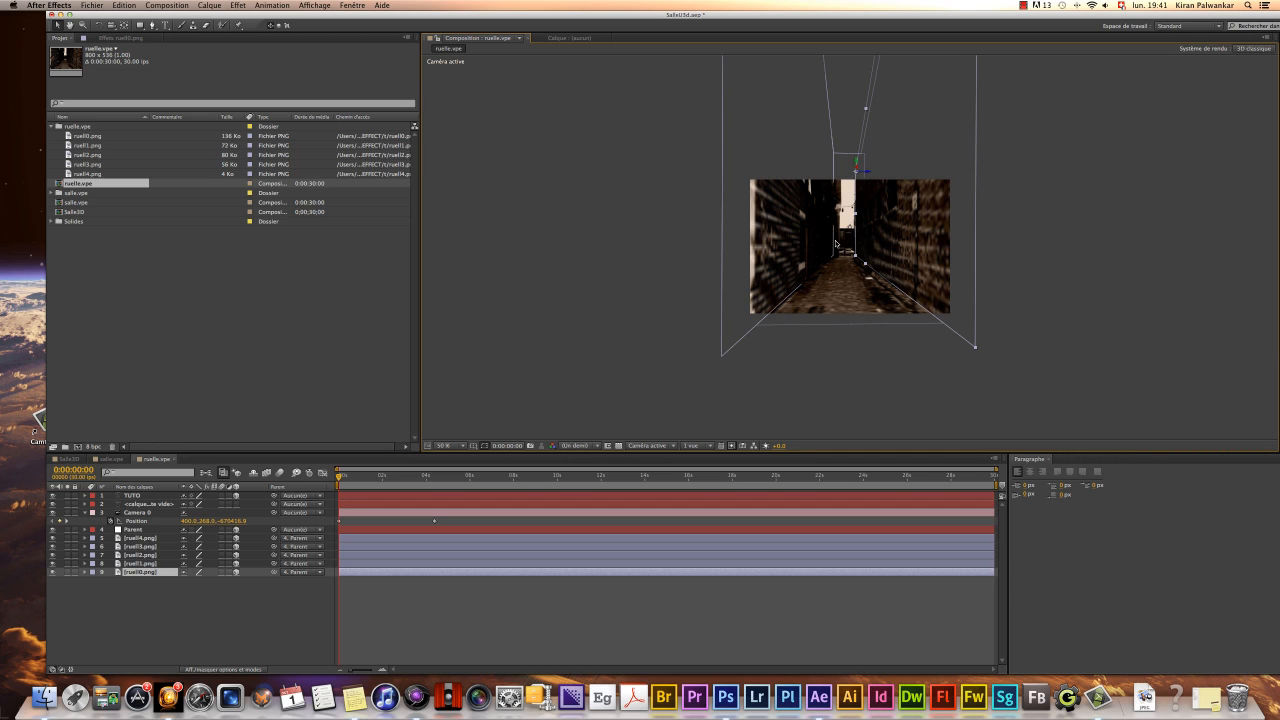
left_click(140, 546)
left_click(133, 496)
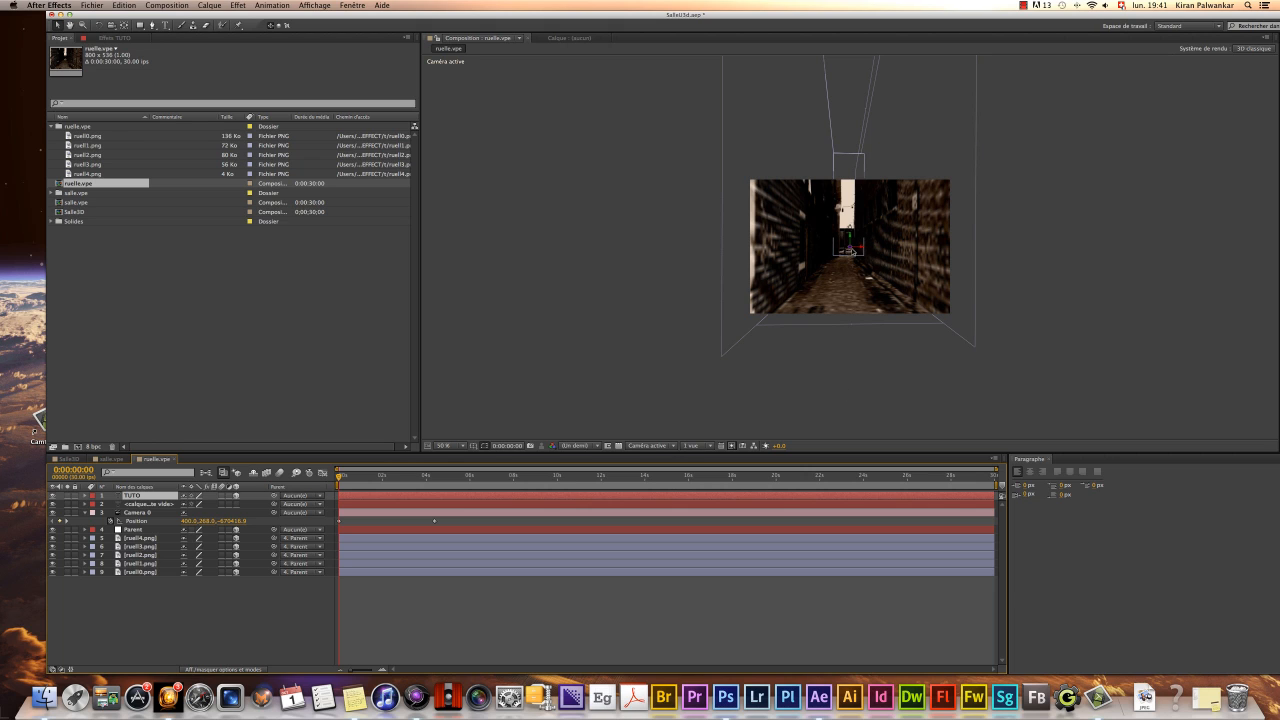
left_click(851, 252)
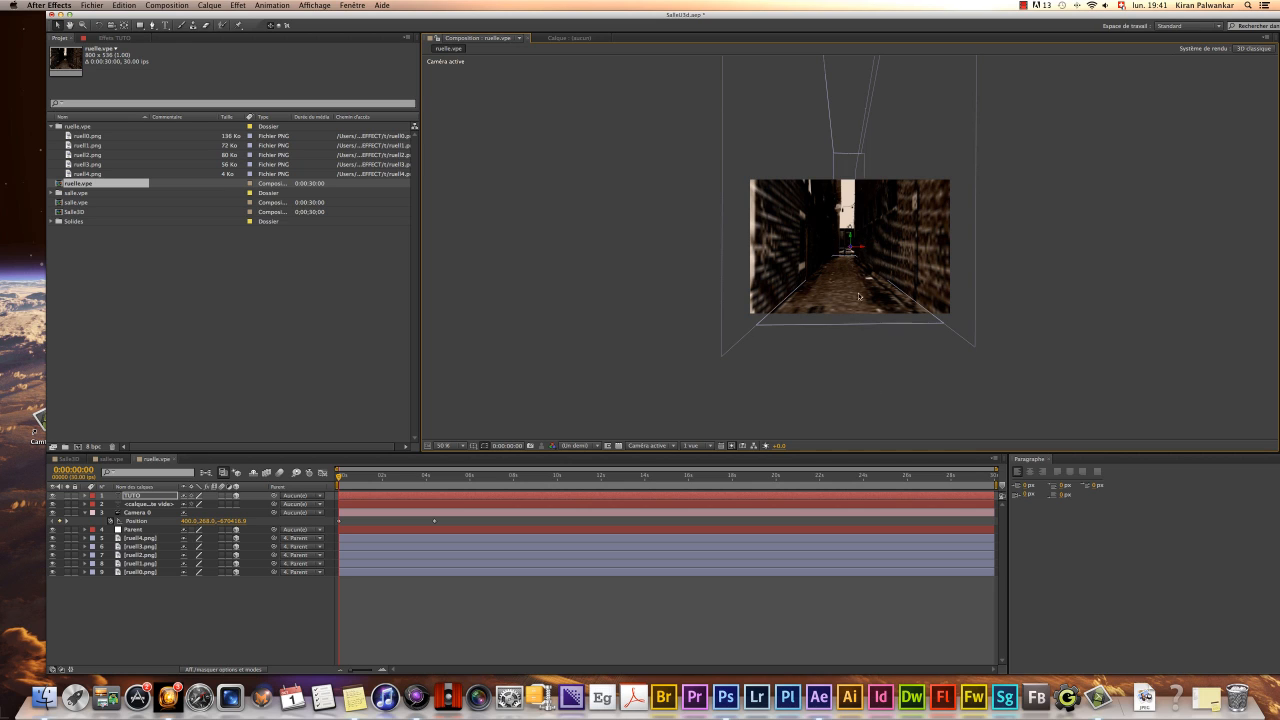
- Try to pull the TUTO text out from the alley planes, and undo the displacement of the wall, floor and end planes
left_click(865, 253)
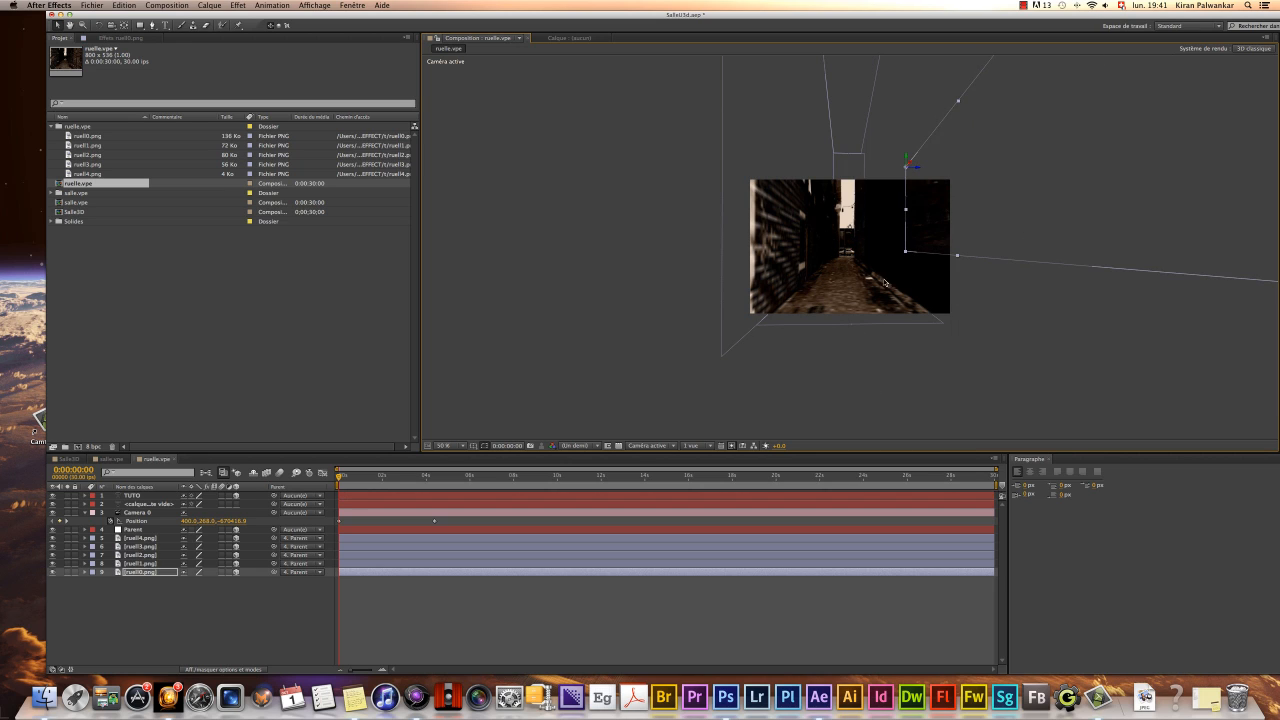
left_click(808, 316)
left_click_drag(845, 223, 615, 211)
left_click_drag(795, 242, 691, 234)
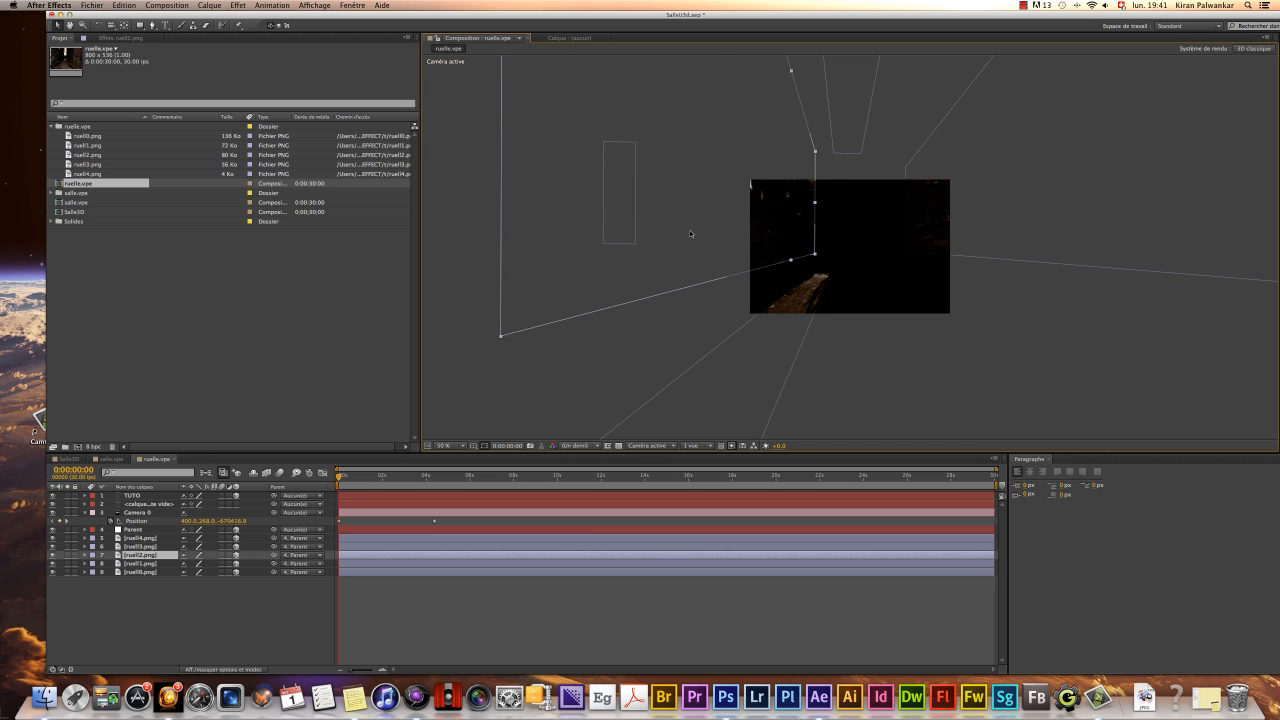
left_click(829, 238)
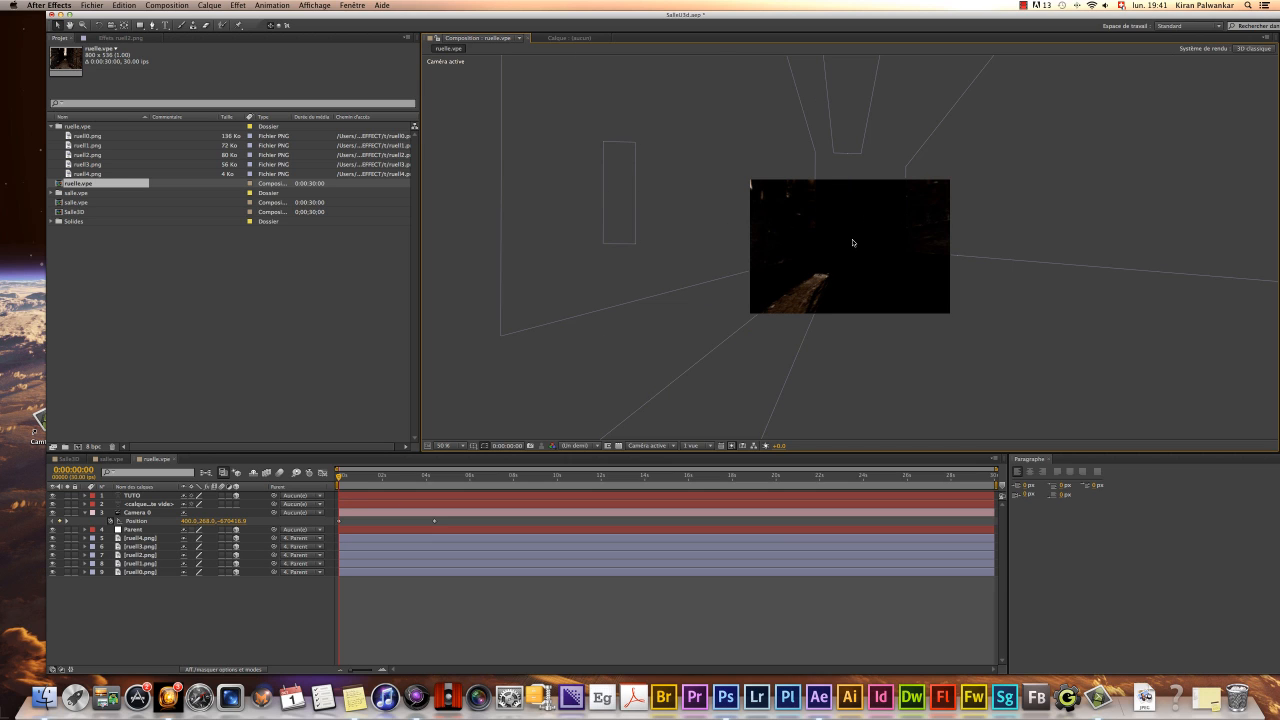
key("super+z")
key("super+z")
key("super+z")
key("super+z")
key("super+z")
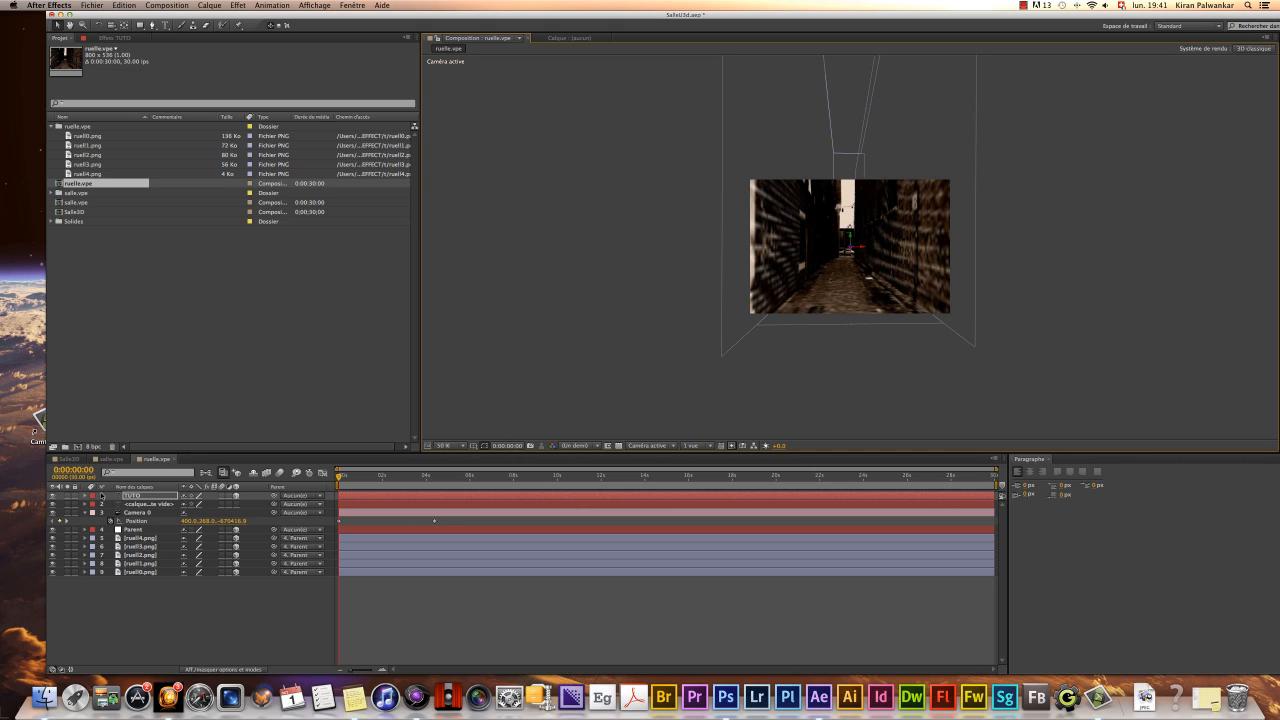
- Expand the TUTO layer's Text and Transform properties and set its X position to about 1078.6
left_click(87, 498)
left_click(85, 495)
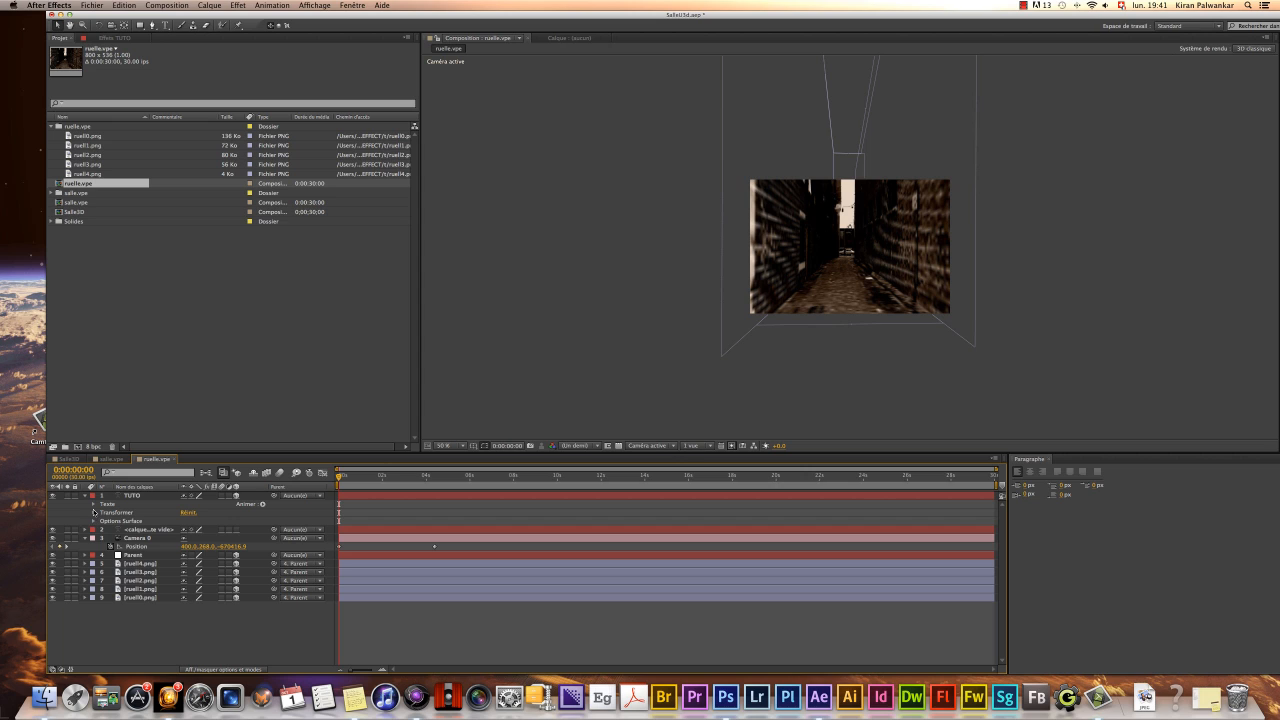
left_click(94, 504)
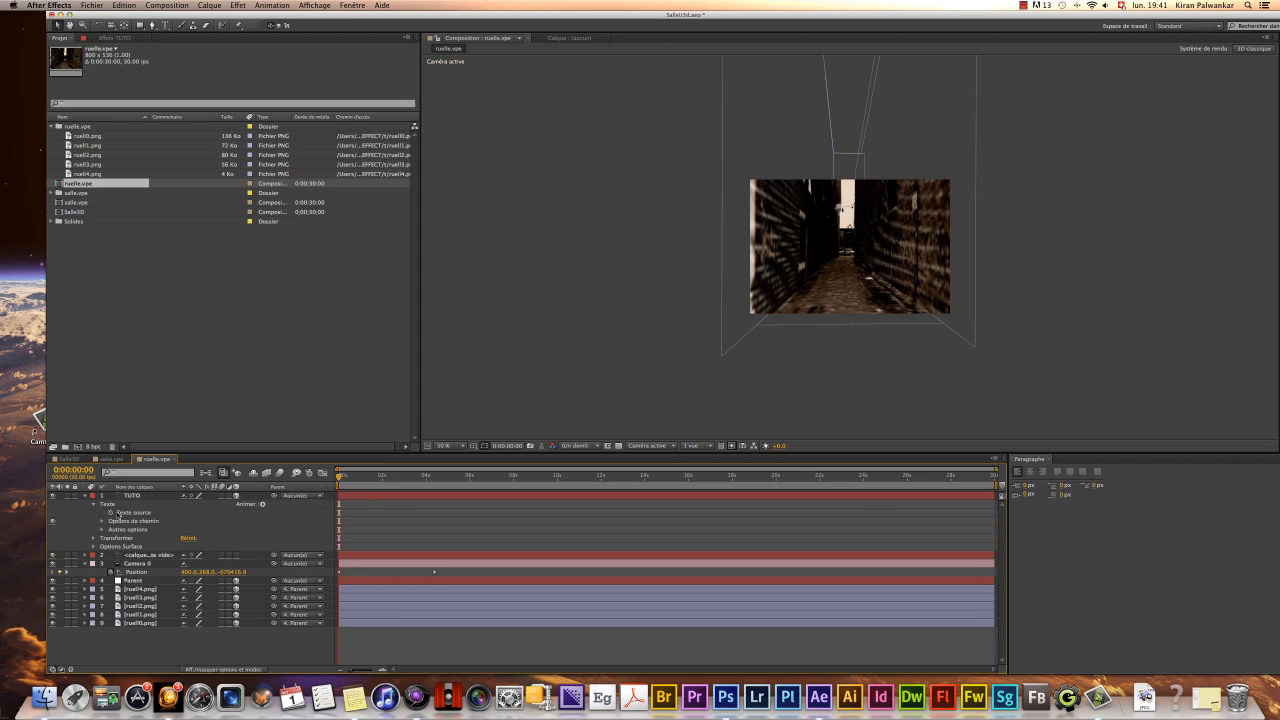
left_click(94, 538)
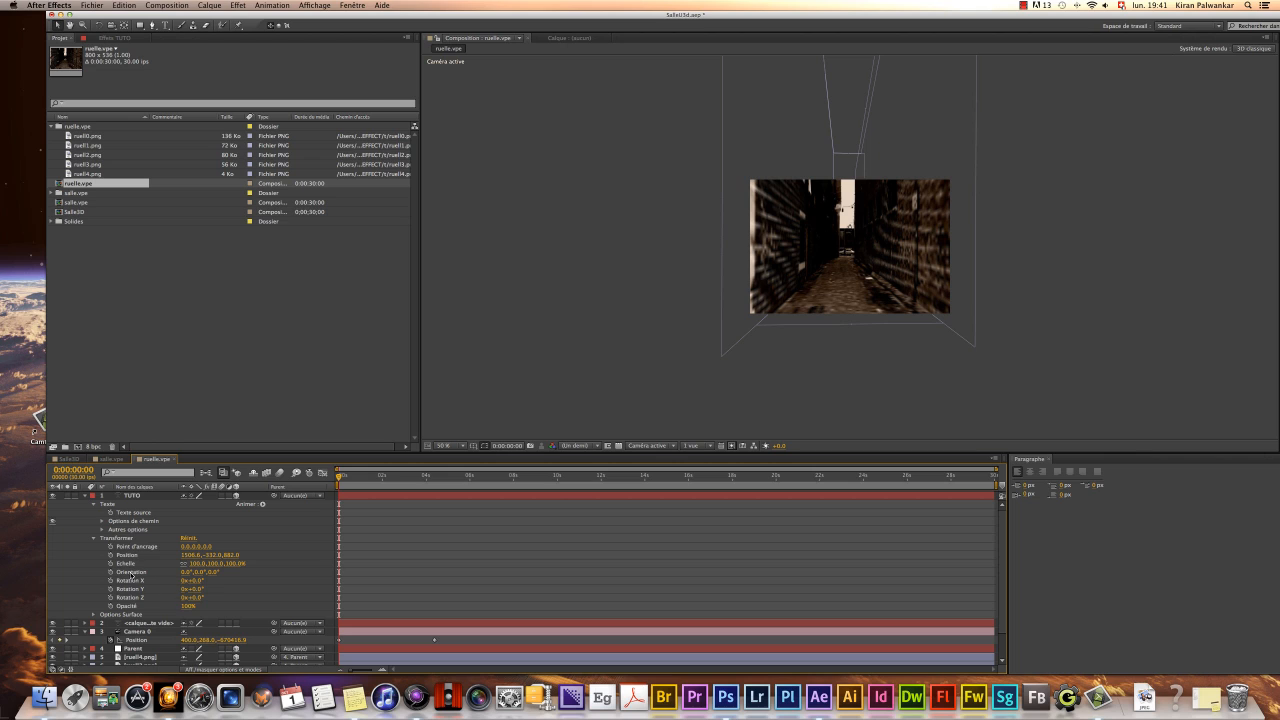
left_click_drag(184, 557, 188, 561)
left_click_drag(2, 583, 2, 583)
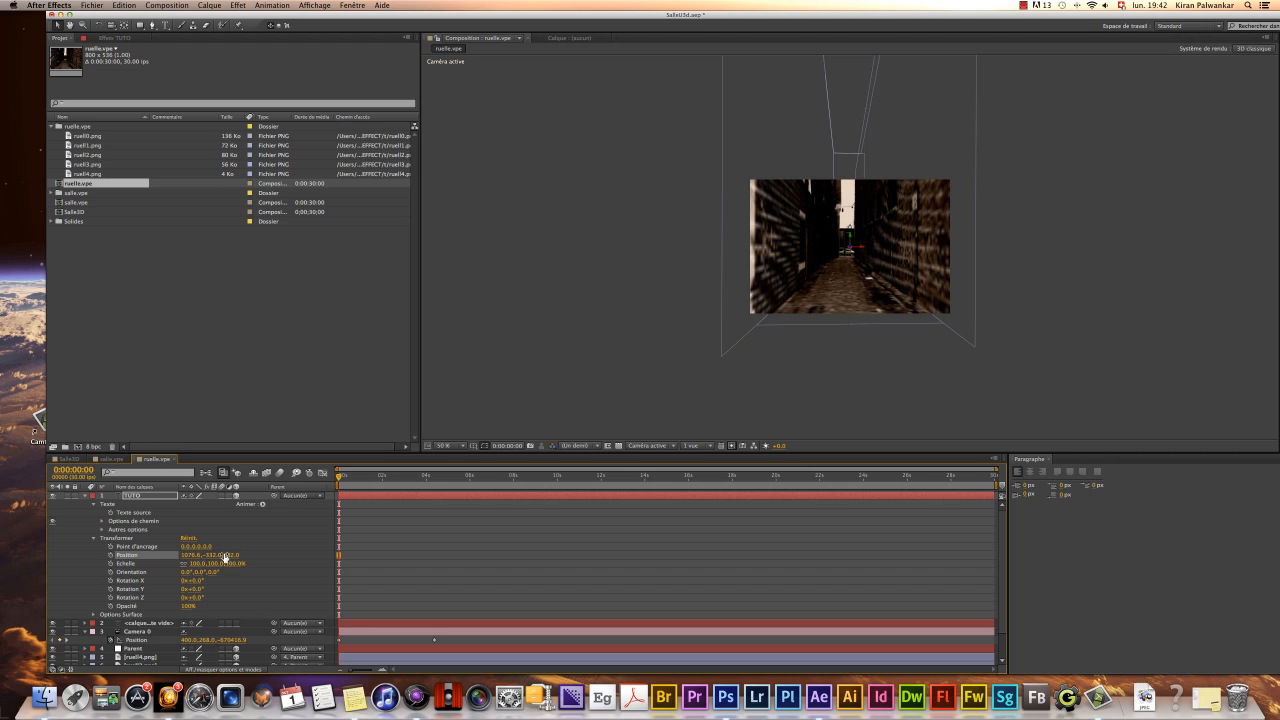
- Adjust the TUTO layer's Position to about 757.6, -778.0, 2760.0
left_click_drag(228, 556, 98, 555)
left_click_drag(200, 557, 835, 538)
left_click_drag(236, 554, 375, 543)
left_click_drag(236, 555, 146, 557)
left_click_drag(233, 557, 2, 549)
- Move the TUTO text along its X axis to an X position of about 1132.6 and look for it at the alley's far end
key("period")
key("period")
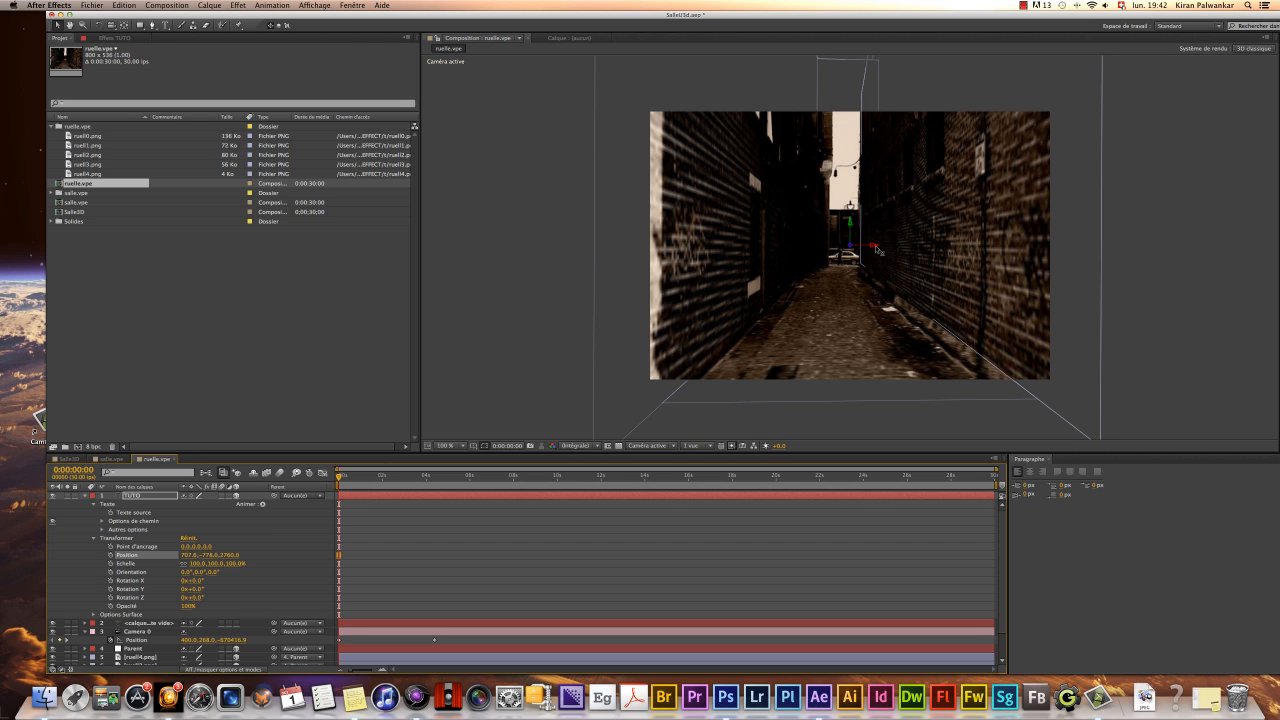
left_click_drag(897, 250, 1083, 241)
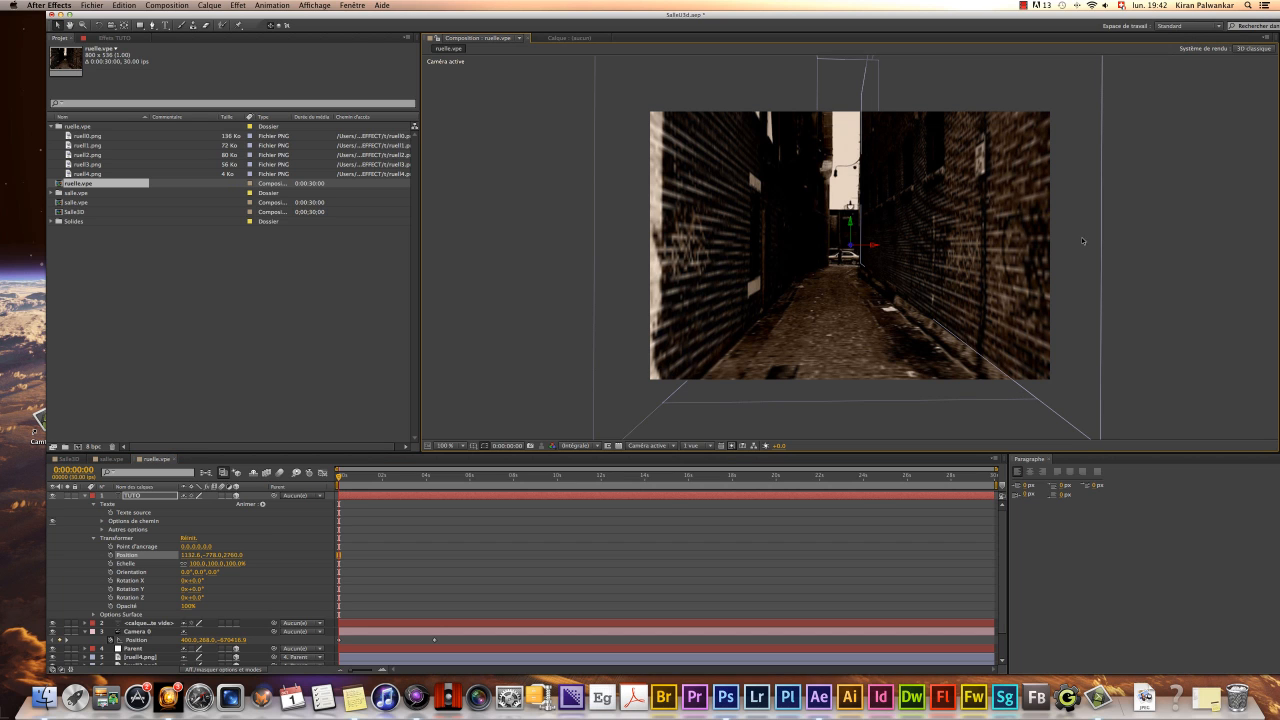
left_click(878, 252)
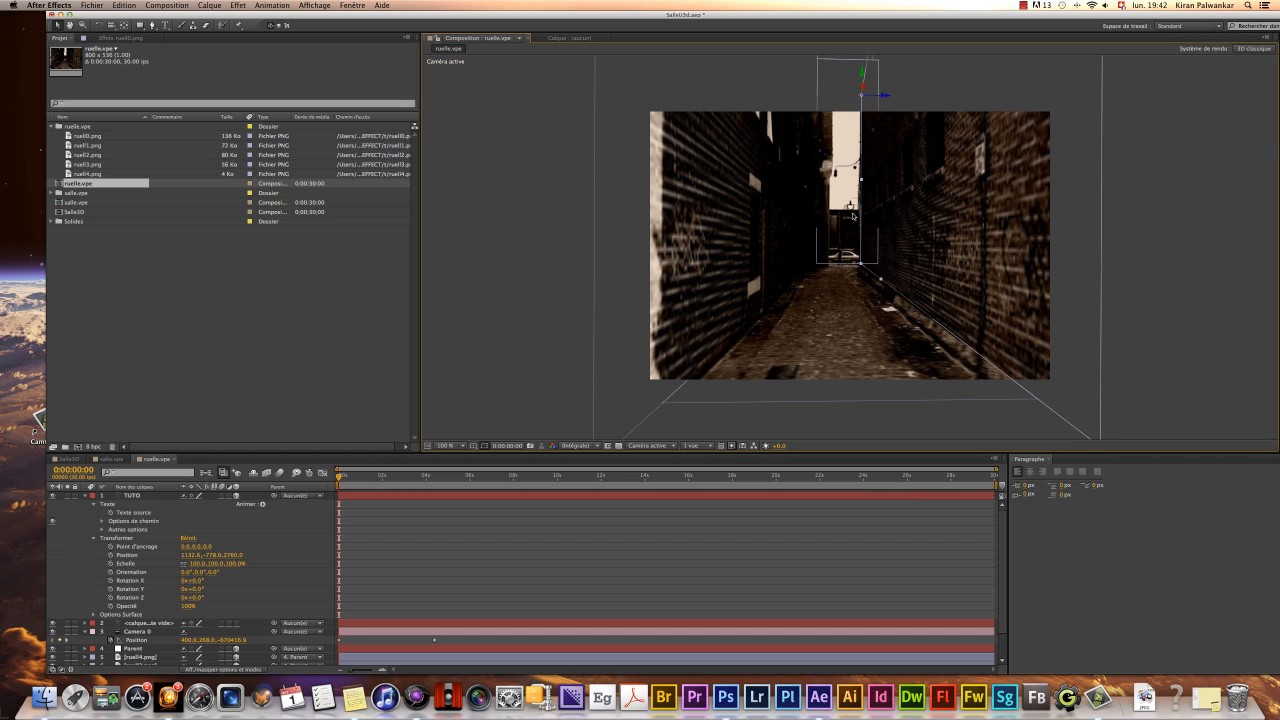
key("period")
key("period")
key("period")
key("period")
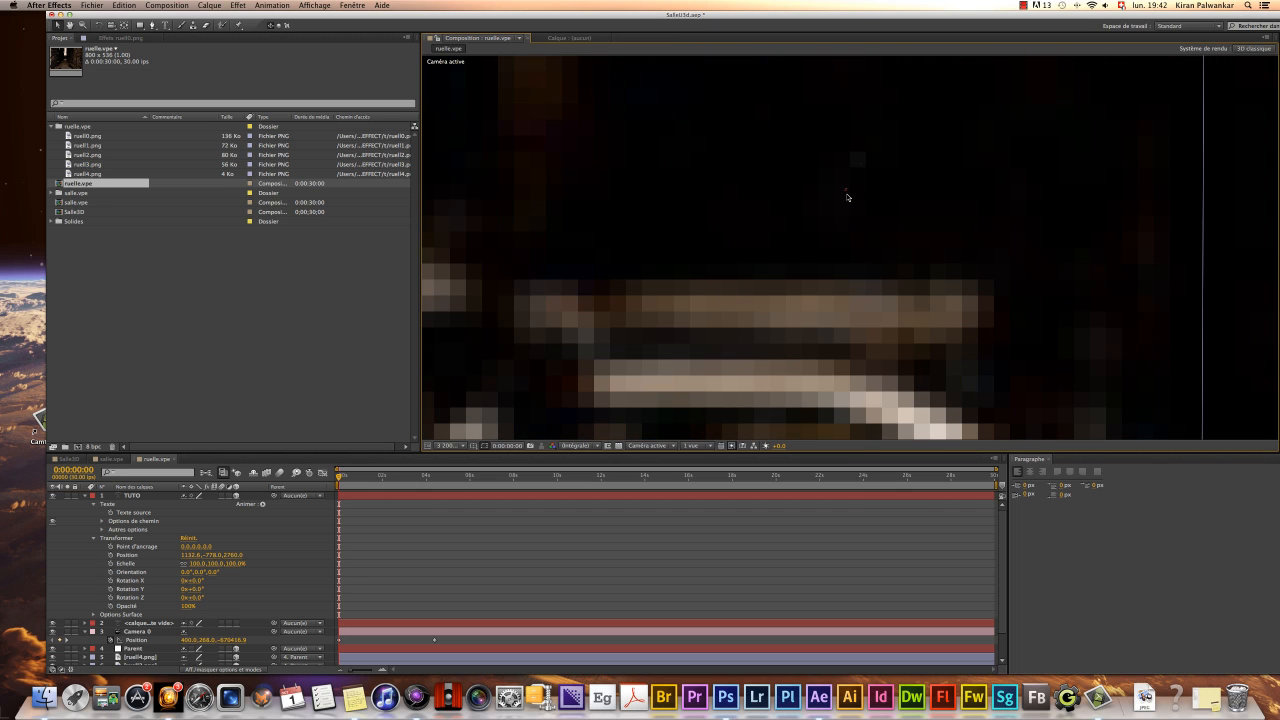
left_click(848, 195)
scroll(868, 187, "down", 5)
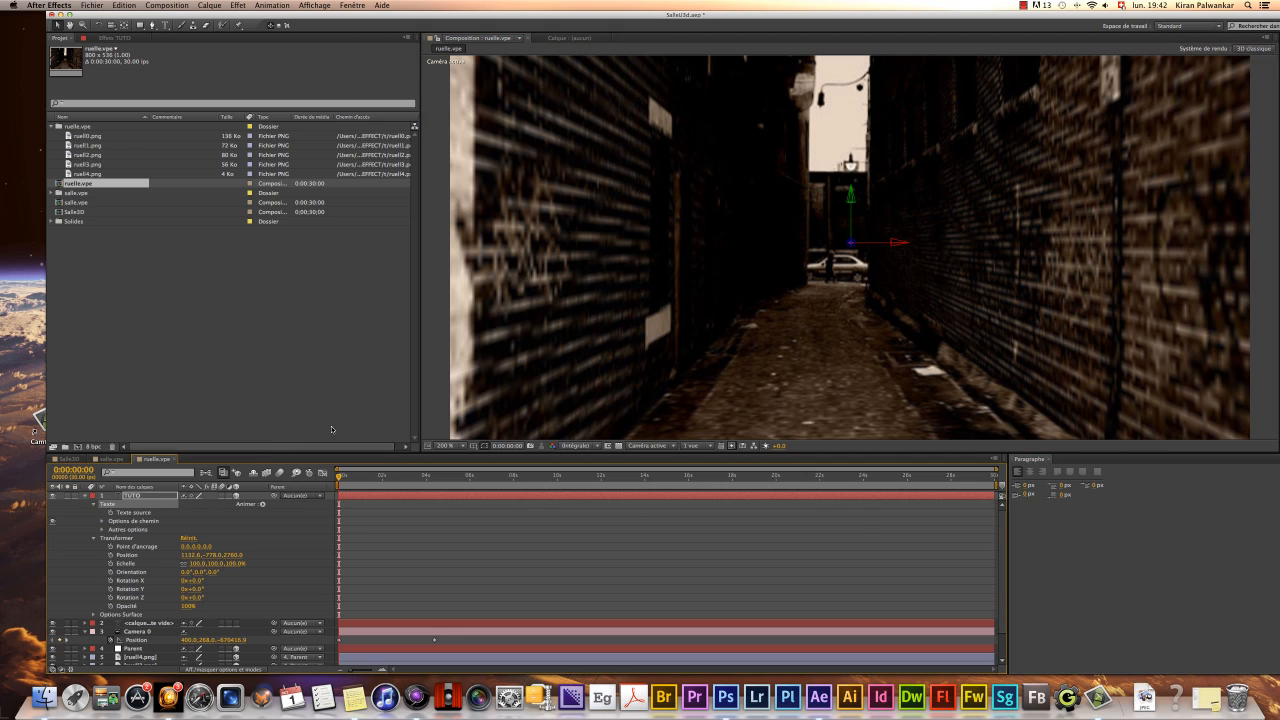
- Collapse TUTO's Text properties and raise the layer's Z position to about 5022
left_click(92, 505)
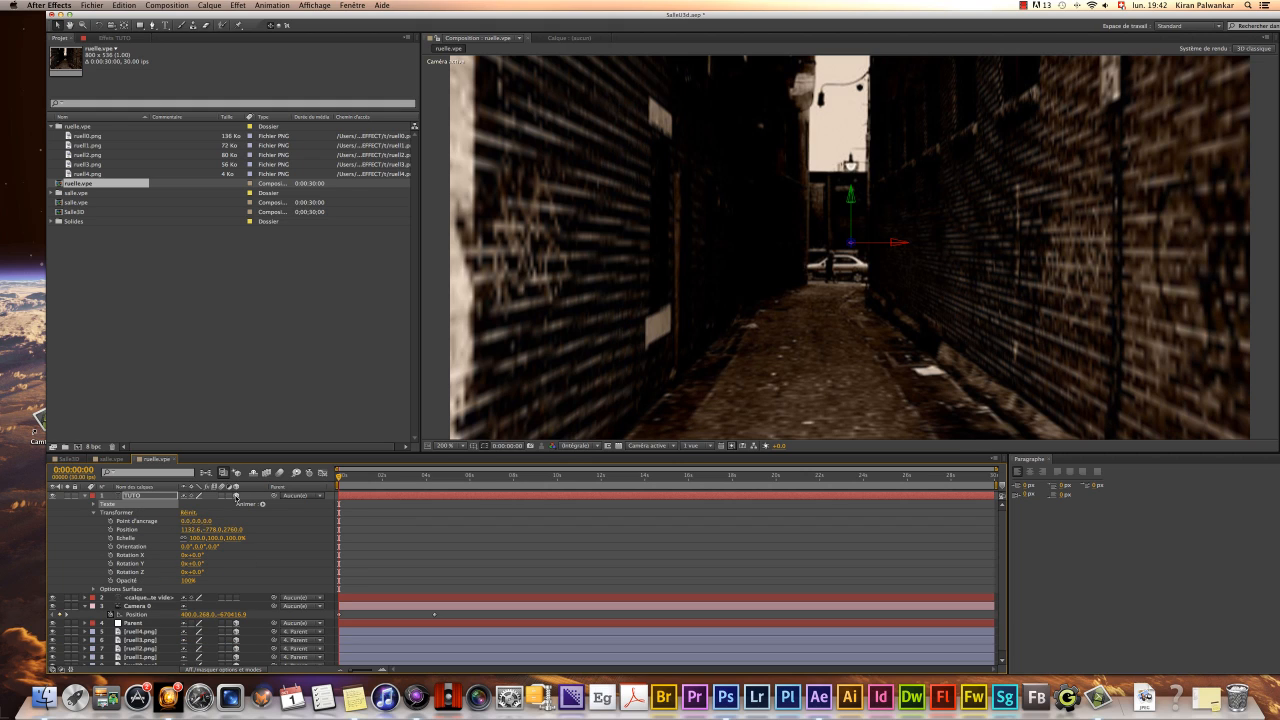
mouse_move(228, 533)
left_mouse_down()
mouse_move(223, 512)
mouse_move(231, 533)
left_mouse_up()
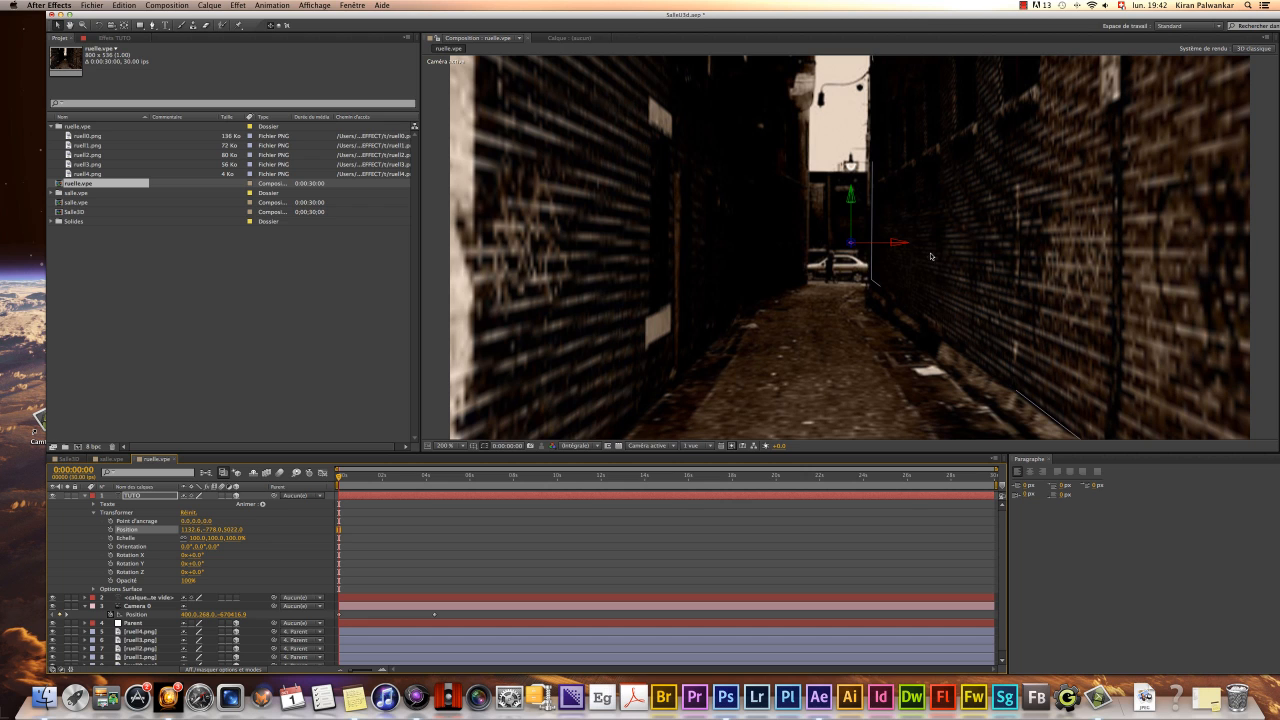
scroll(893, 249, "up", 3)
scroll(893, 249, "down", 4)
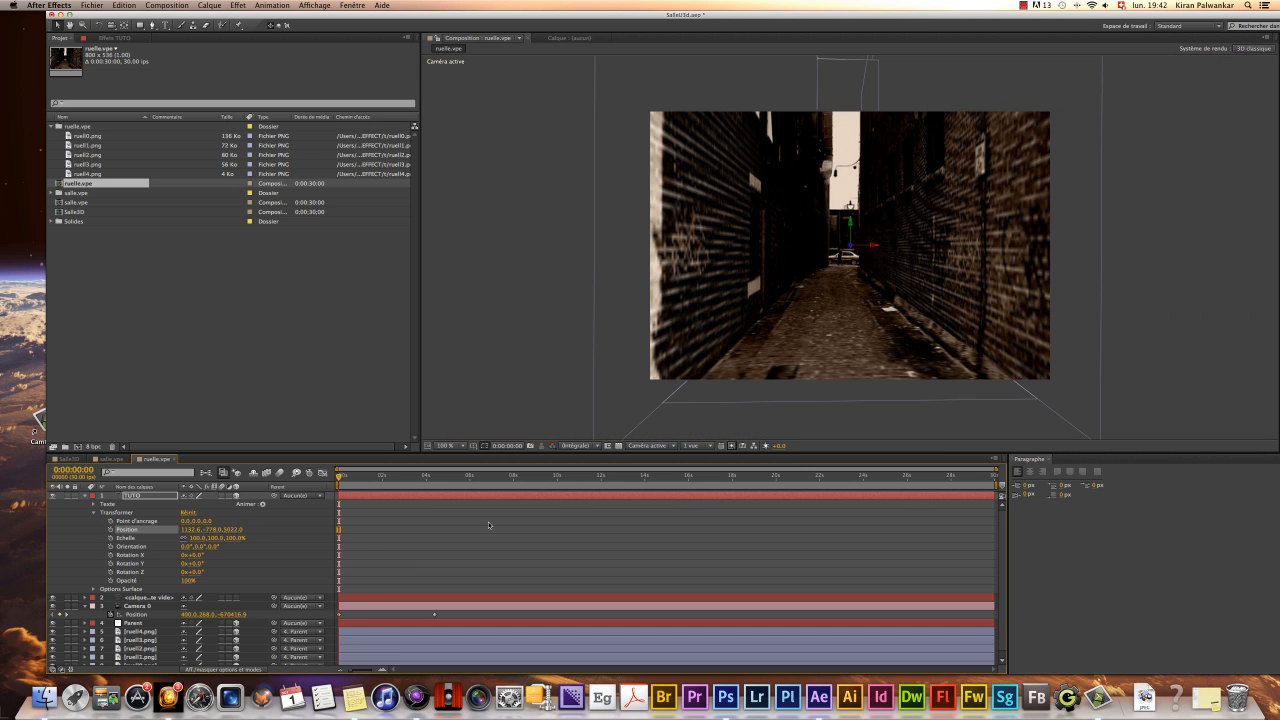
- Show the composition in the Back (Derrière) 3D view and look for the TUTO text around the parked car
left_click(578, 445)
left_click(644, 448)
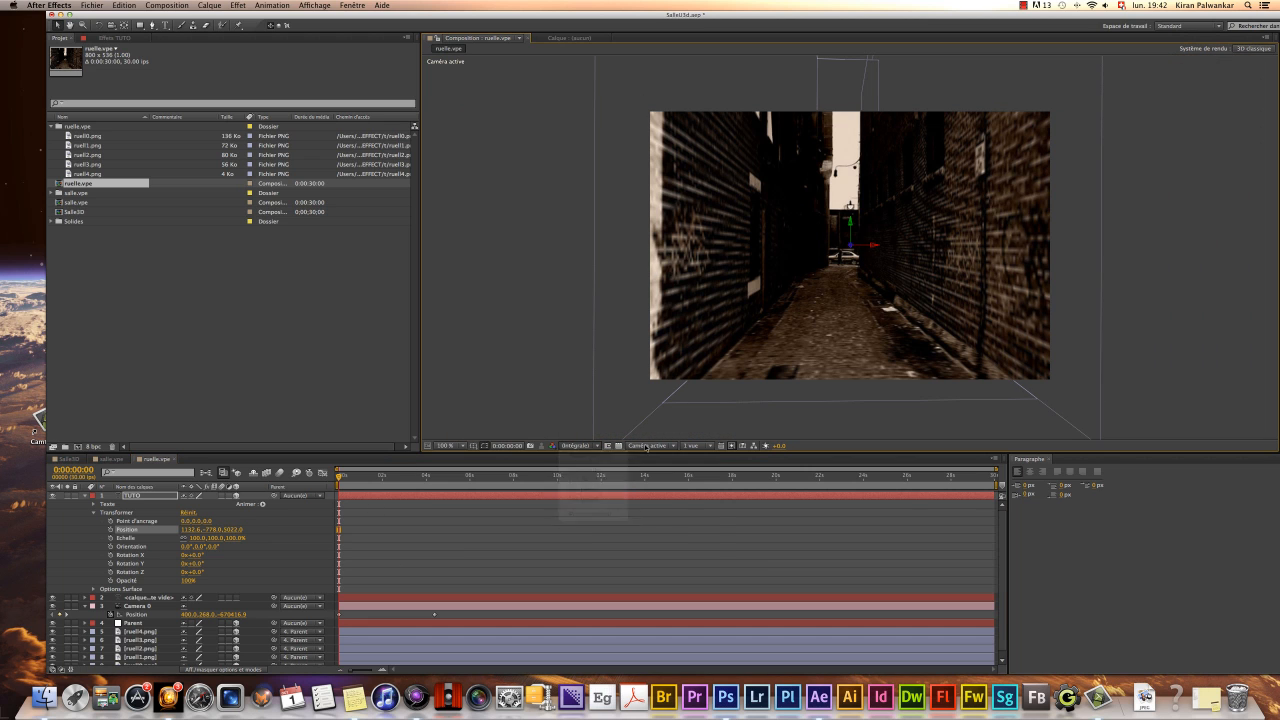
left_click(646, 446)
left_click(660, 514)
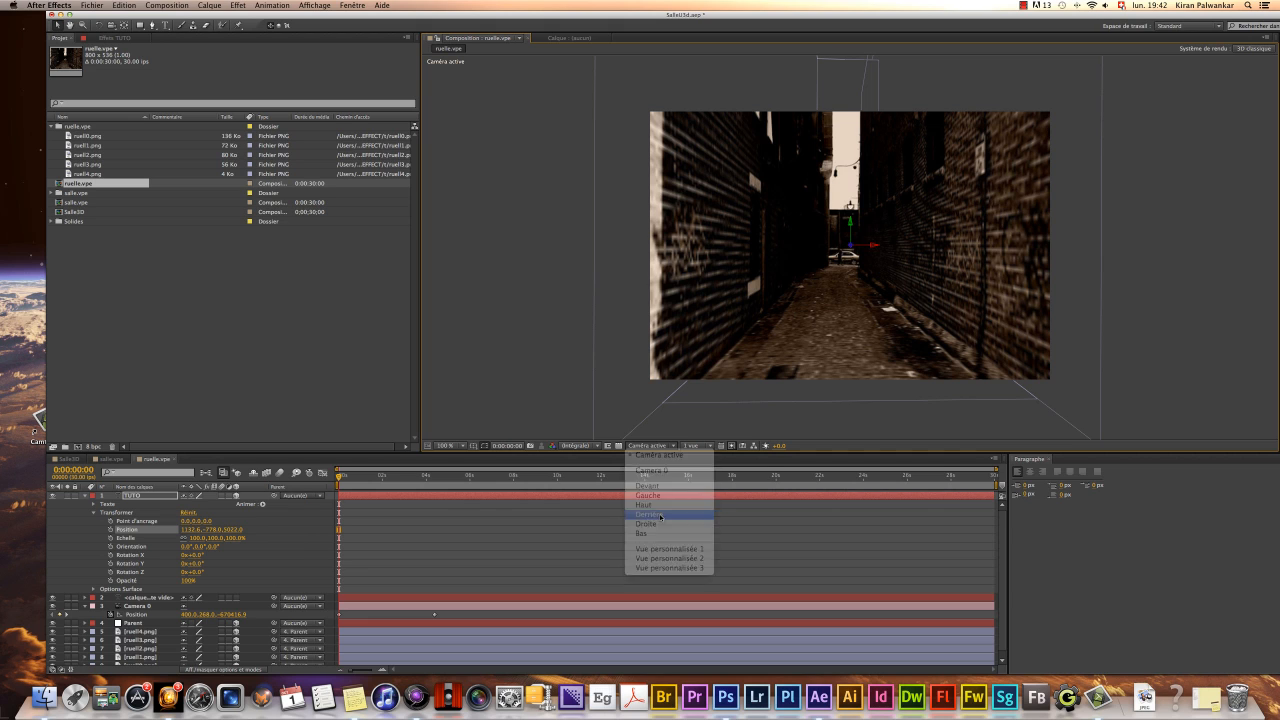
left_click(849, 245)
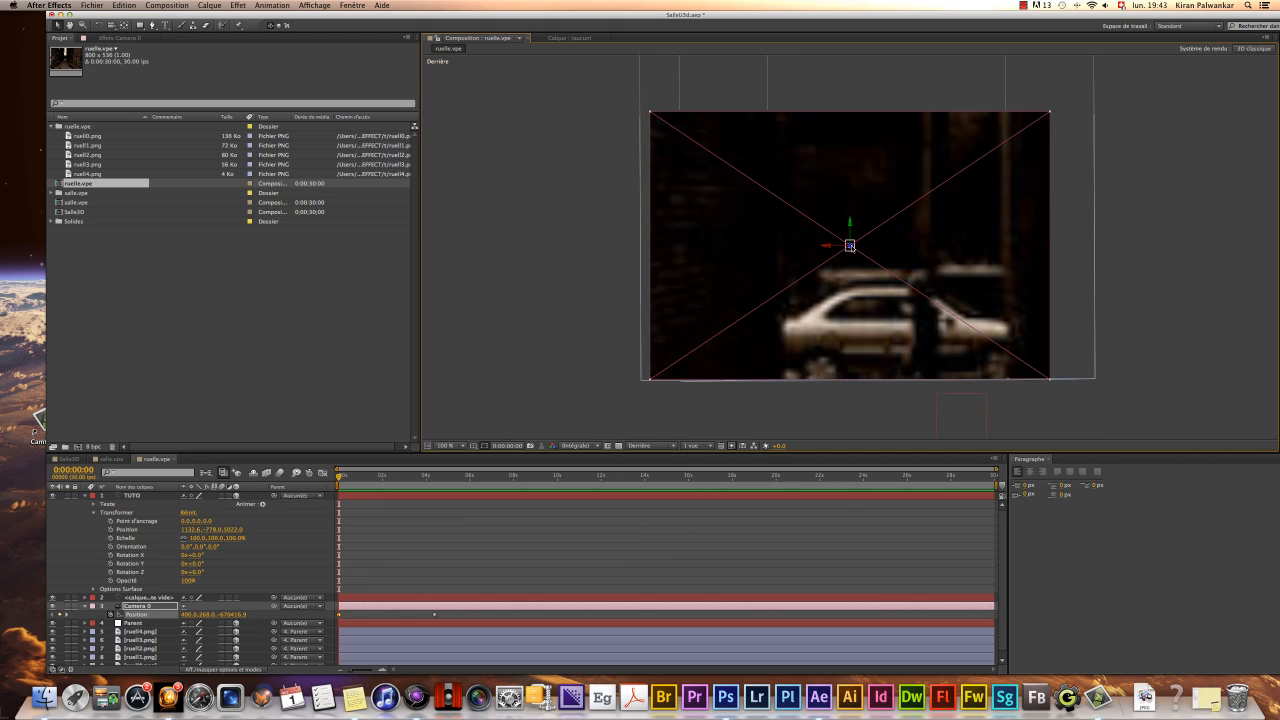
left_click(113, 511)
scroll(770, 368, "up", 1)
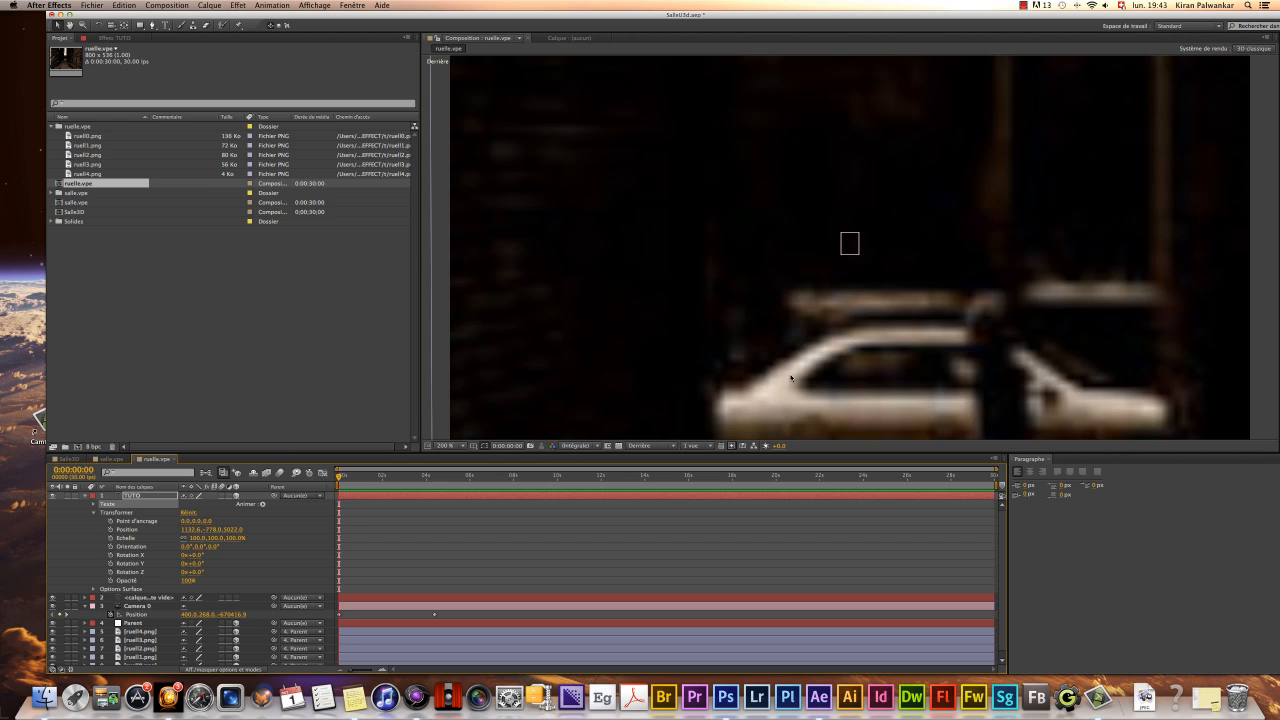
scroll(790, 374, "down", 4)
scroll(790, 374, "up", 1)
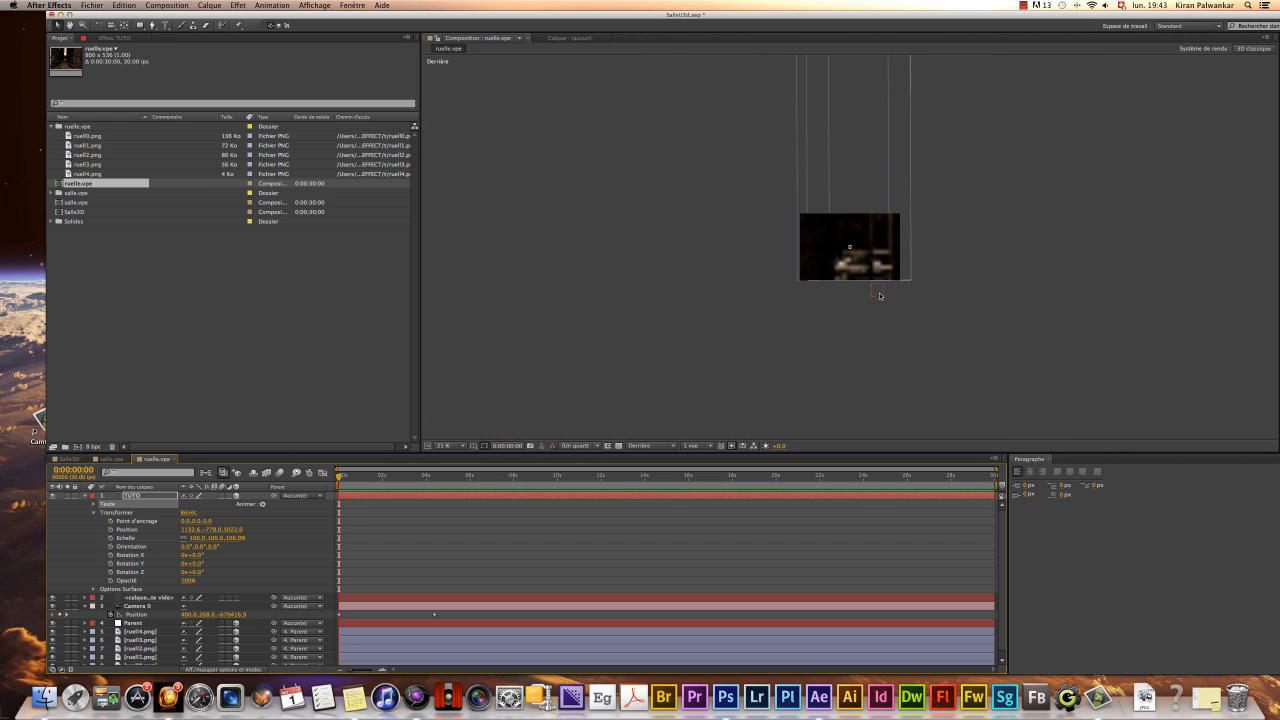
- Try to move the objects in the Back view, and undo the displacement of the Parent null and Camera 0
left_click_drag(883, 294, 692, 318)
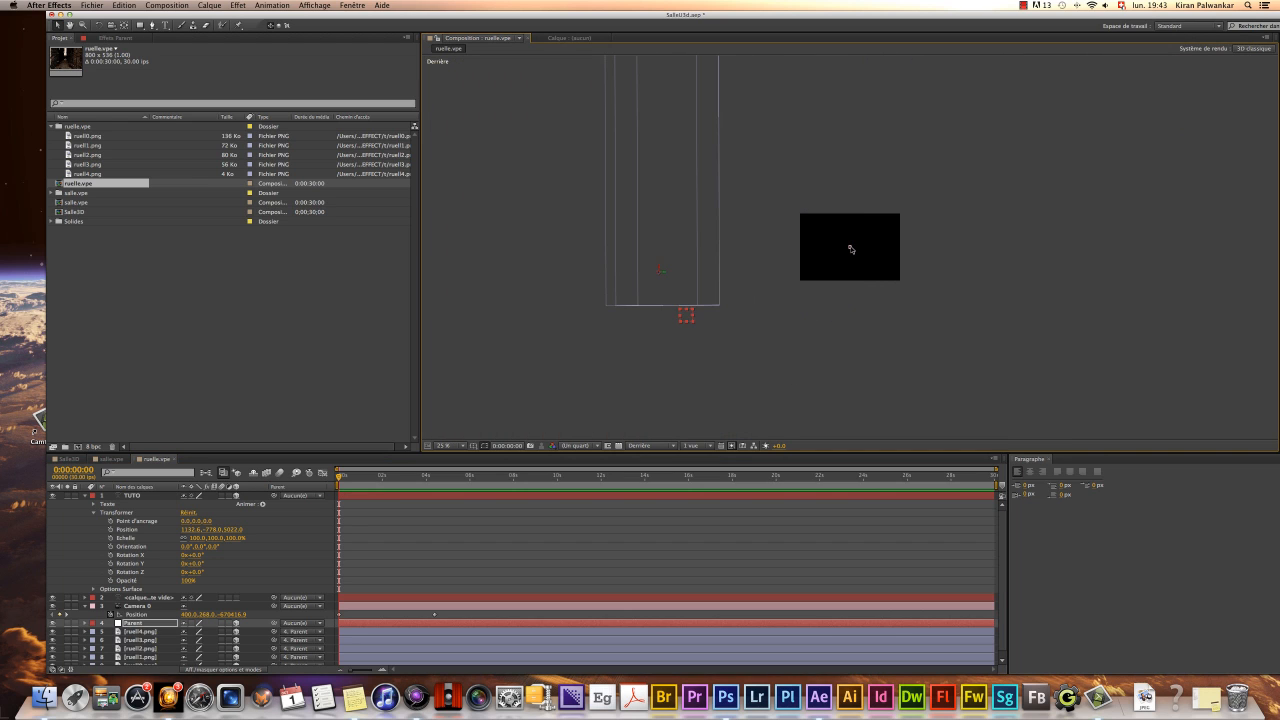
left_click_drag(851, 249, 934, 256)
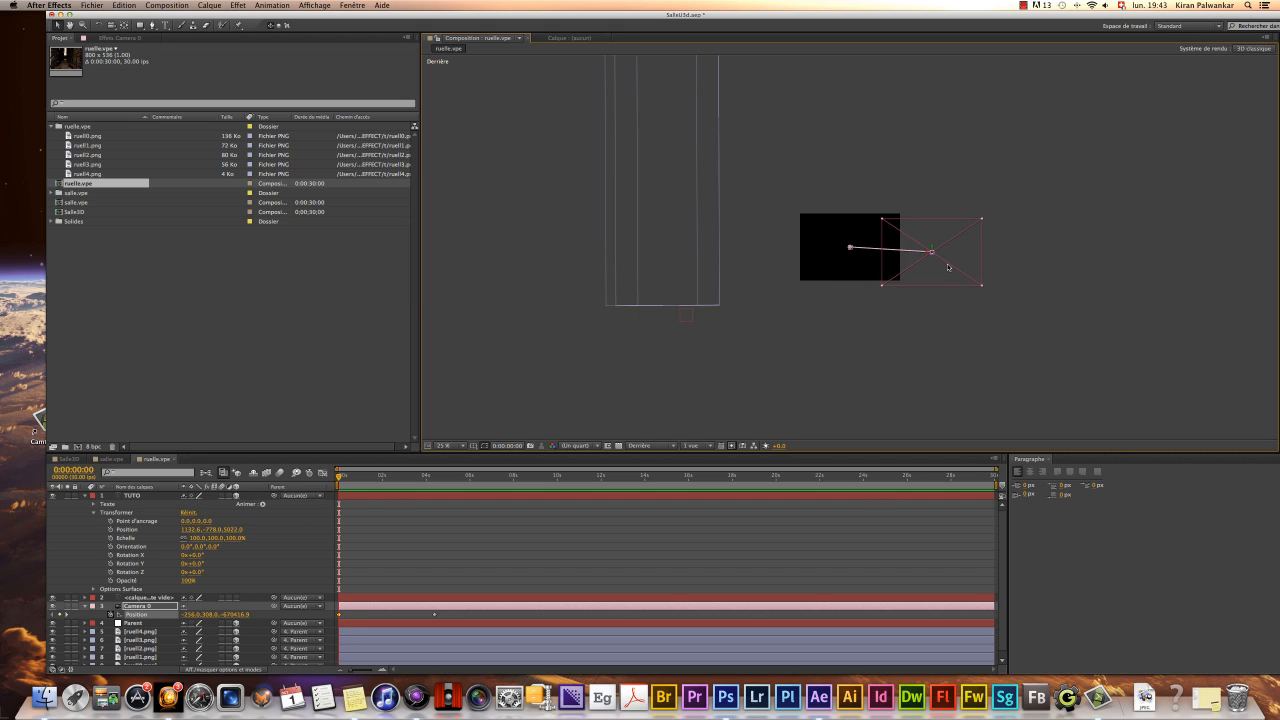
key("super+z")
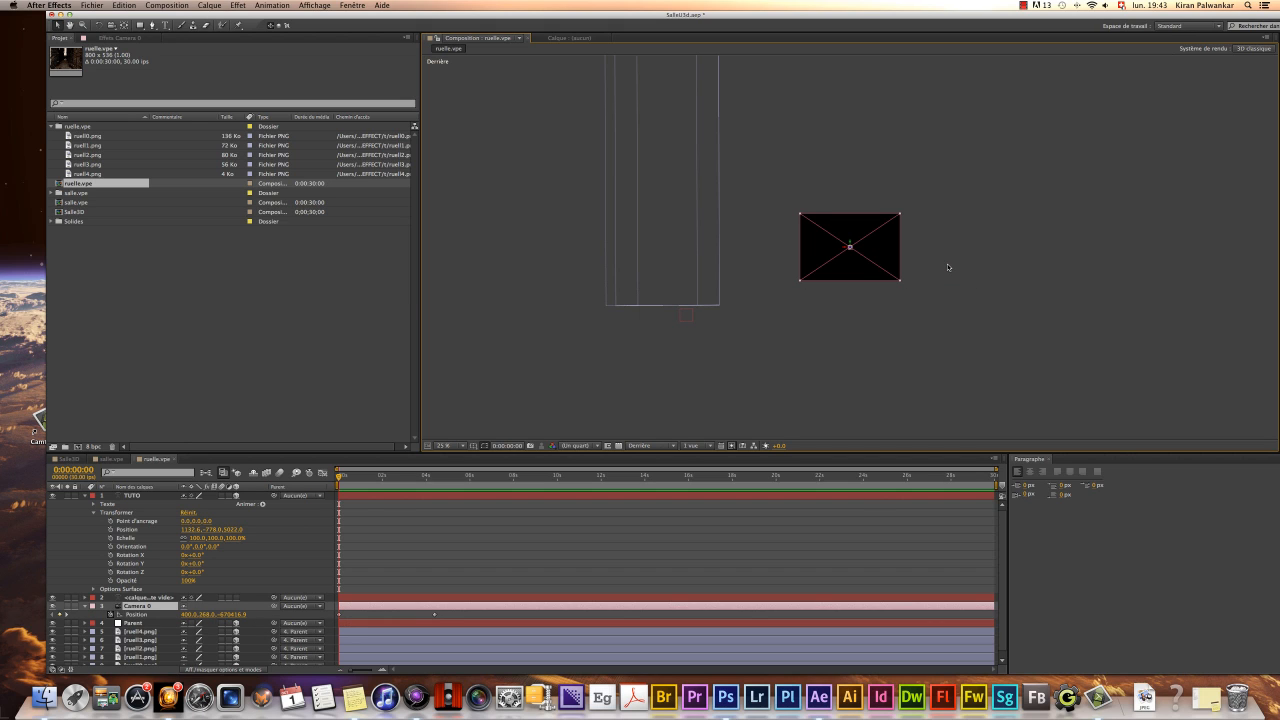
key("super+z")
key("super+z")
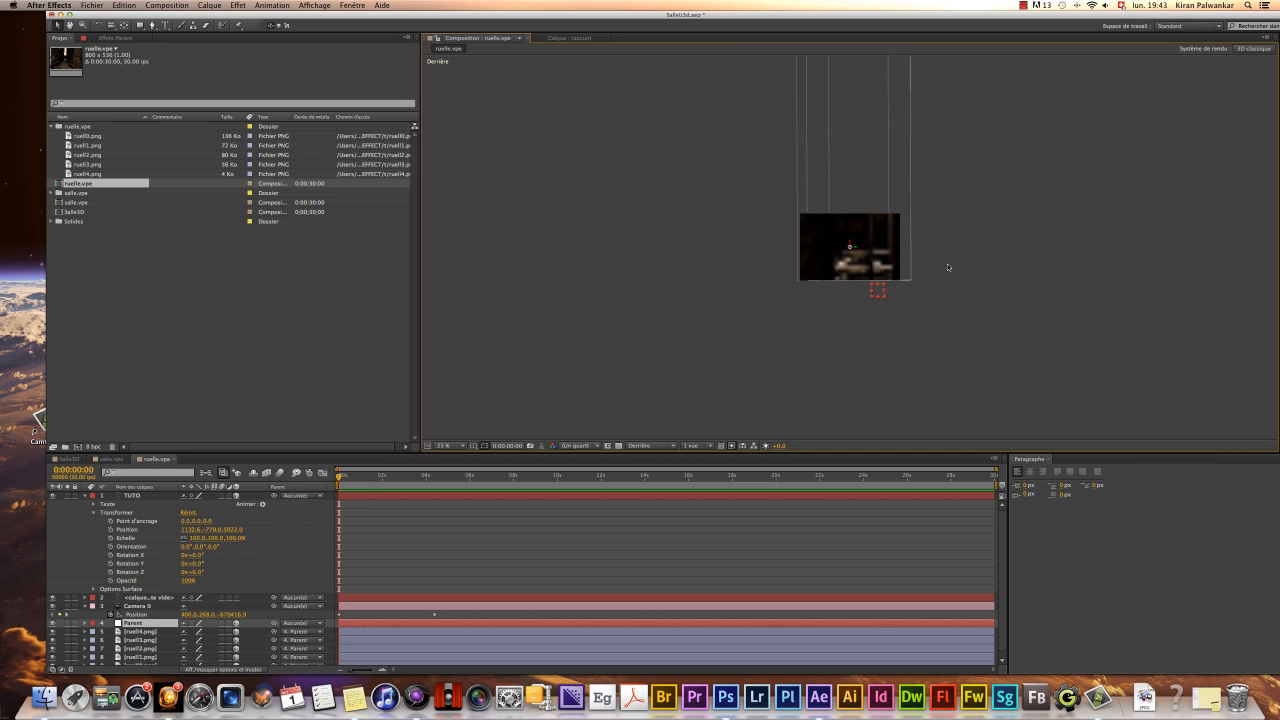
- Restore the active camera view fitted to the panel and collapse the TUTO layer's properties
left_click(670, 444)
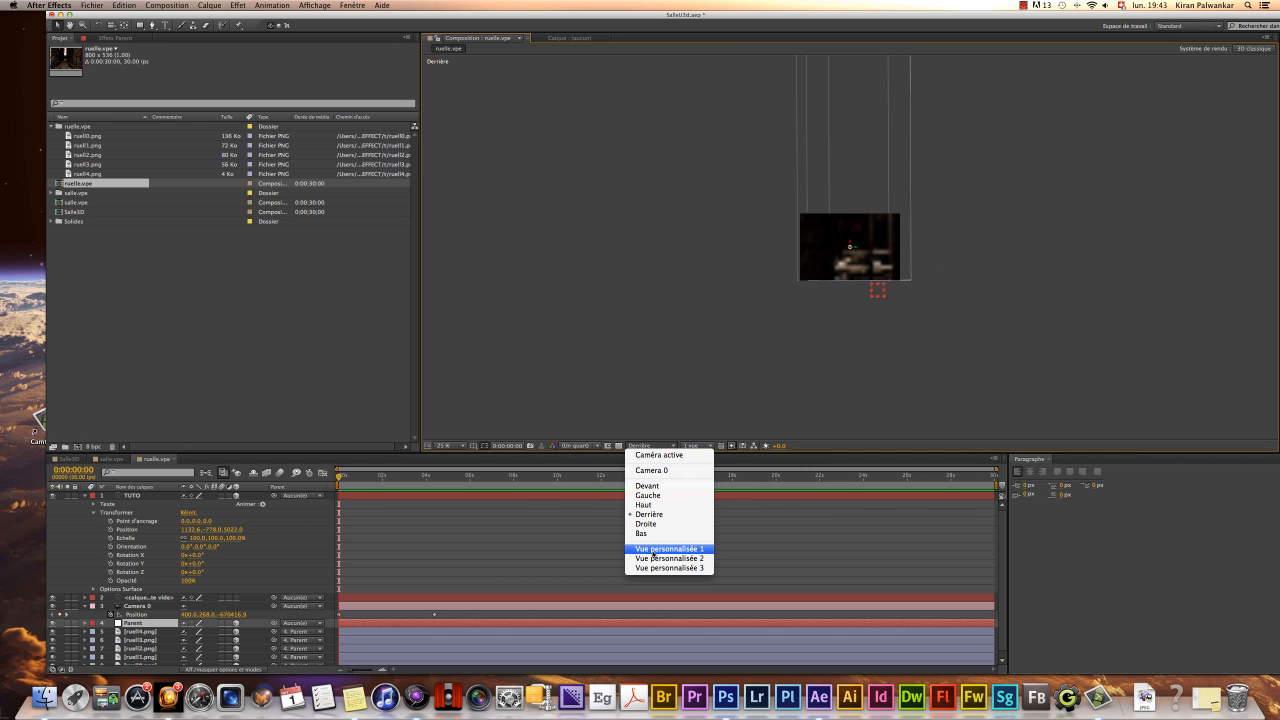
left_click(662, 456)
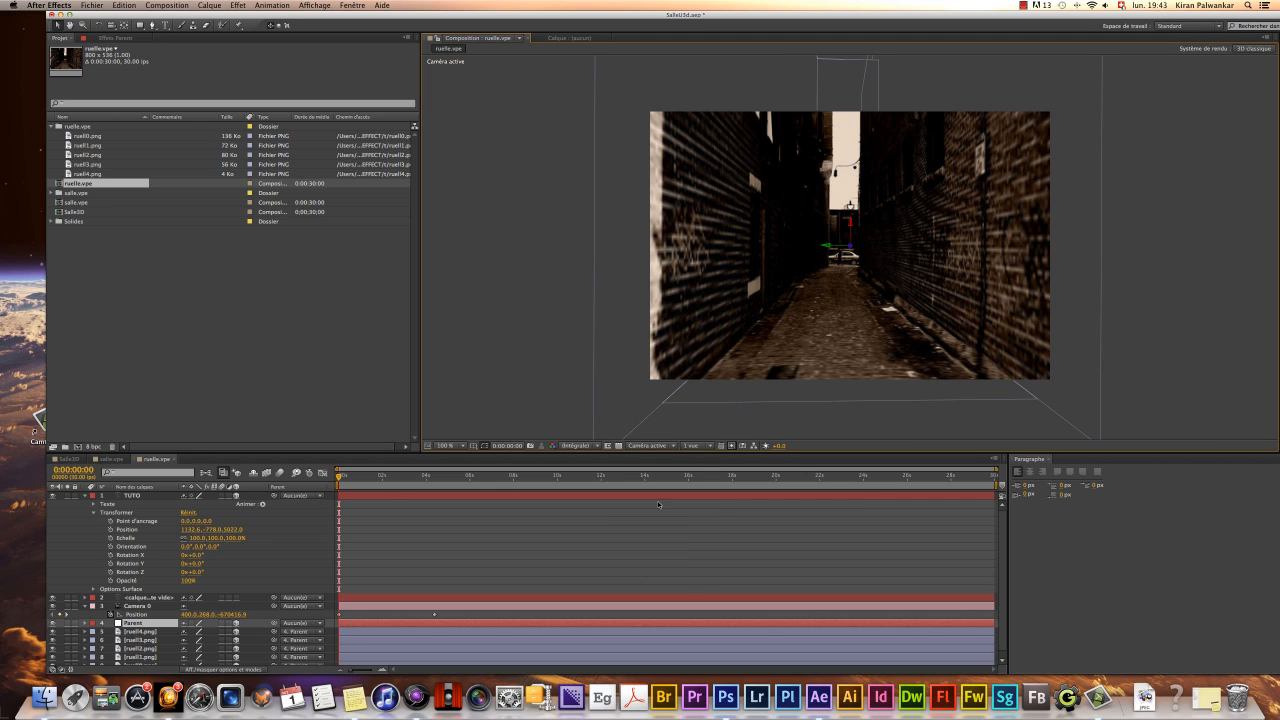
left_click(446, 445)
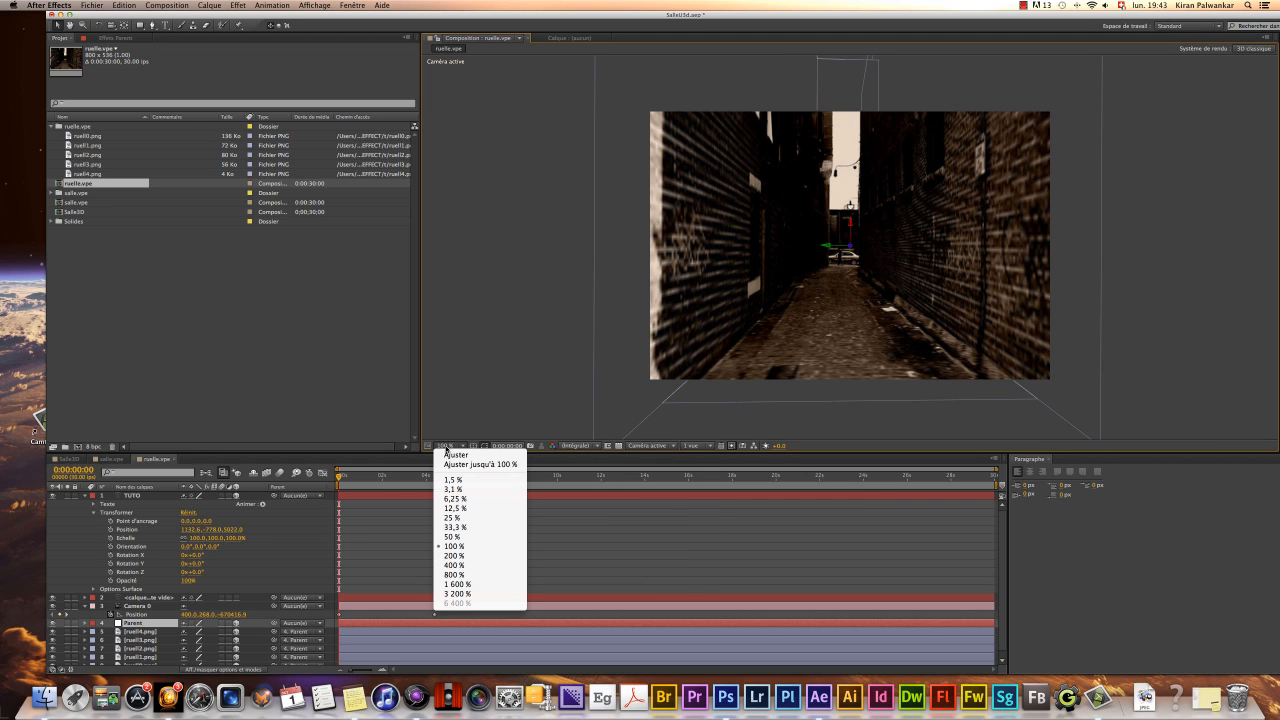
left_click(461, 451)
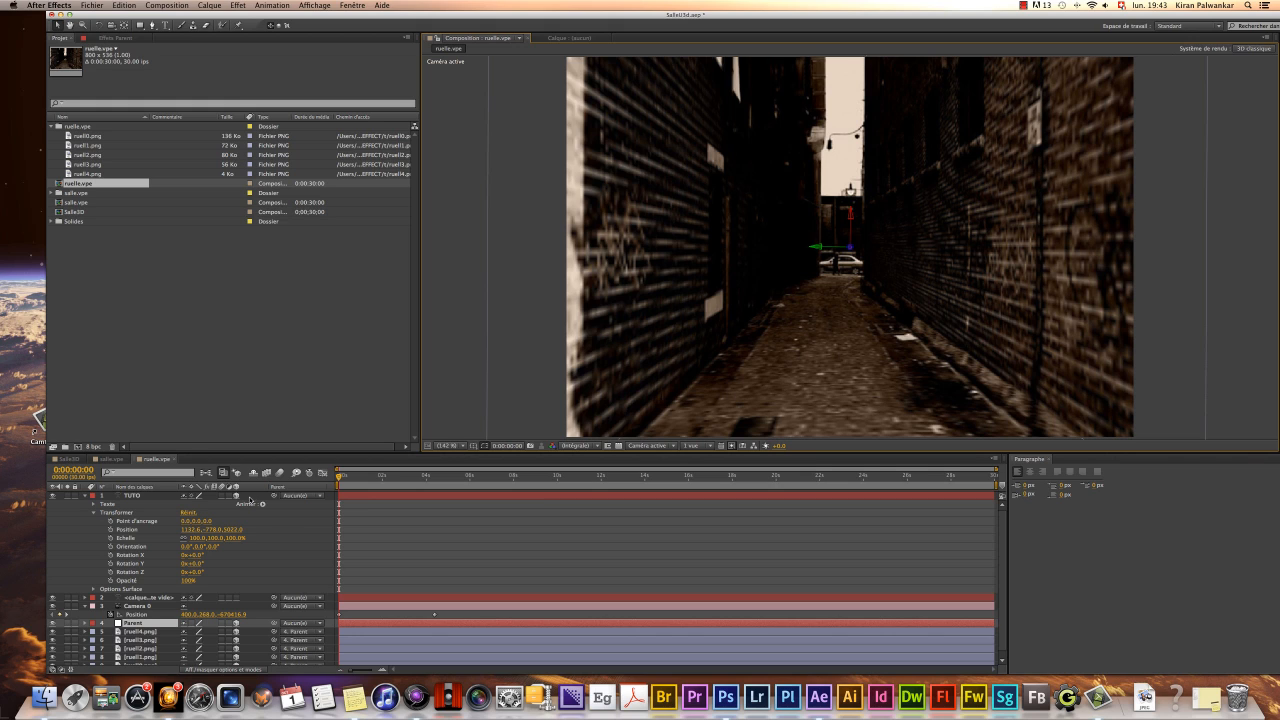
left_click(86, 503)
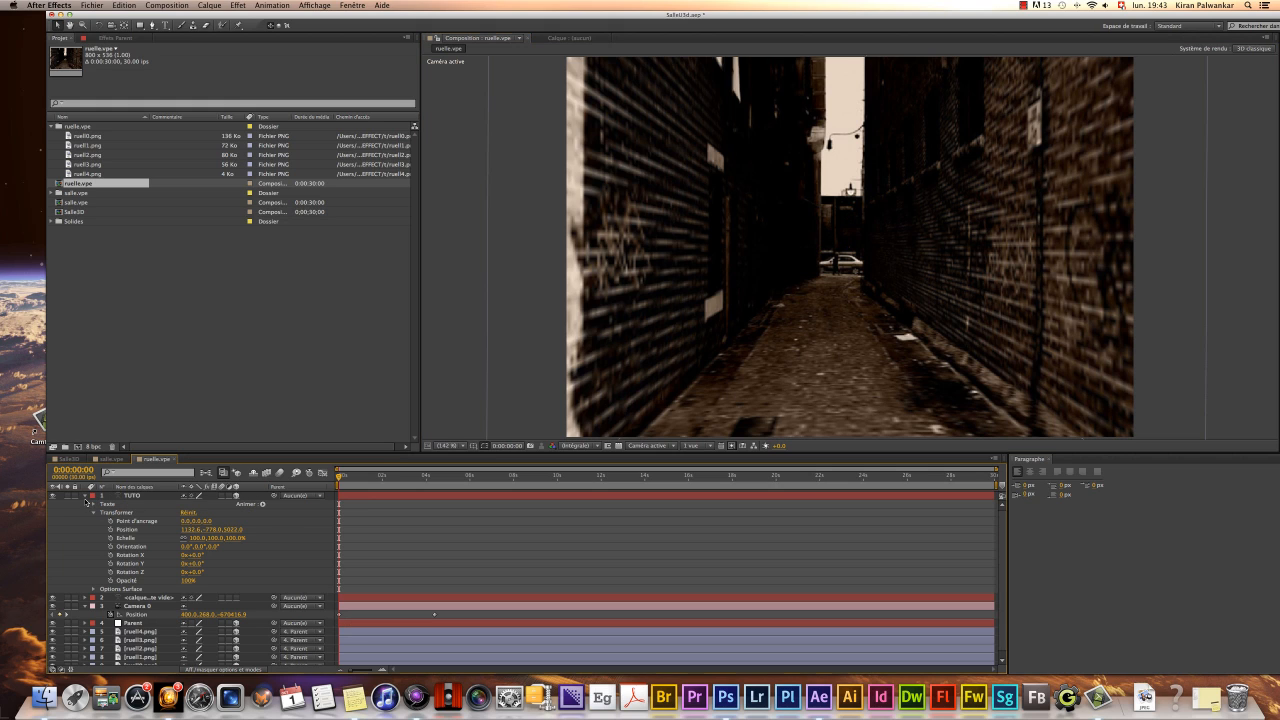
left_click(85, 496)
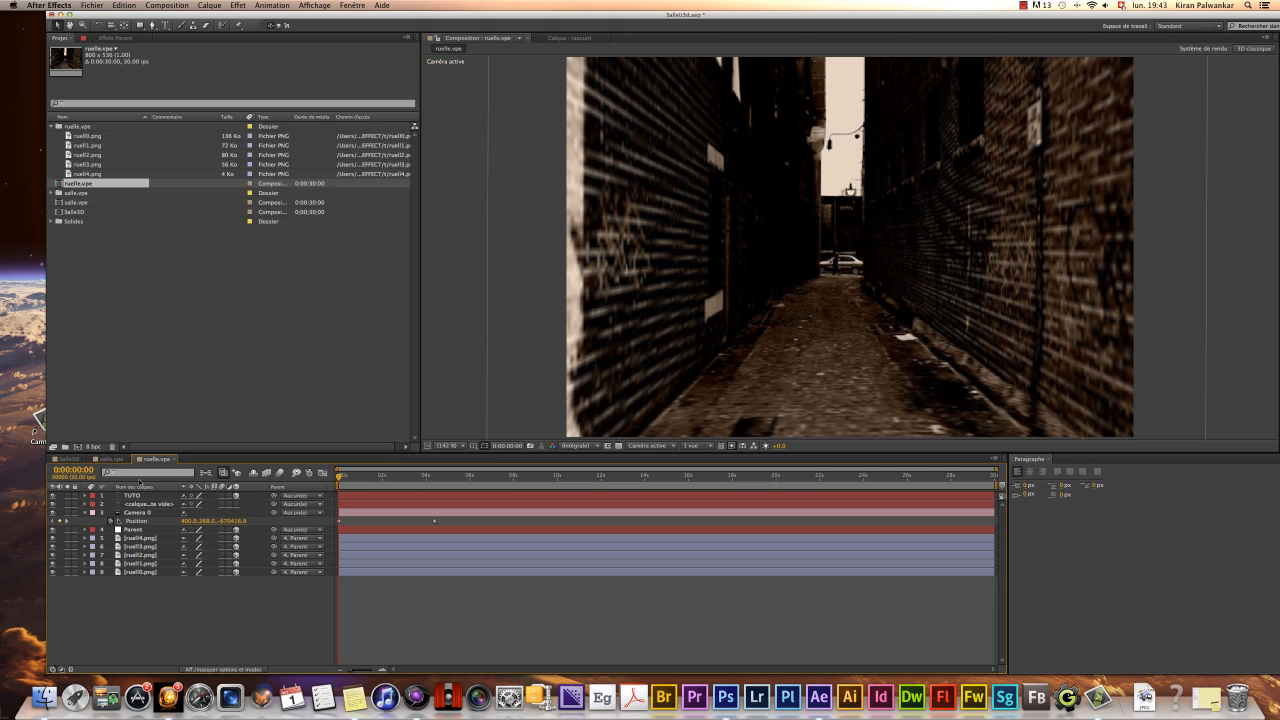
- Nudge the PREPAREZ-VOUS text along its Z axis at the start of the salle.vpe composition, and reopen ruelle.vpe
double_click(90, 203)
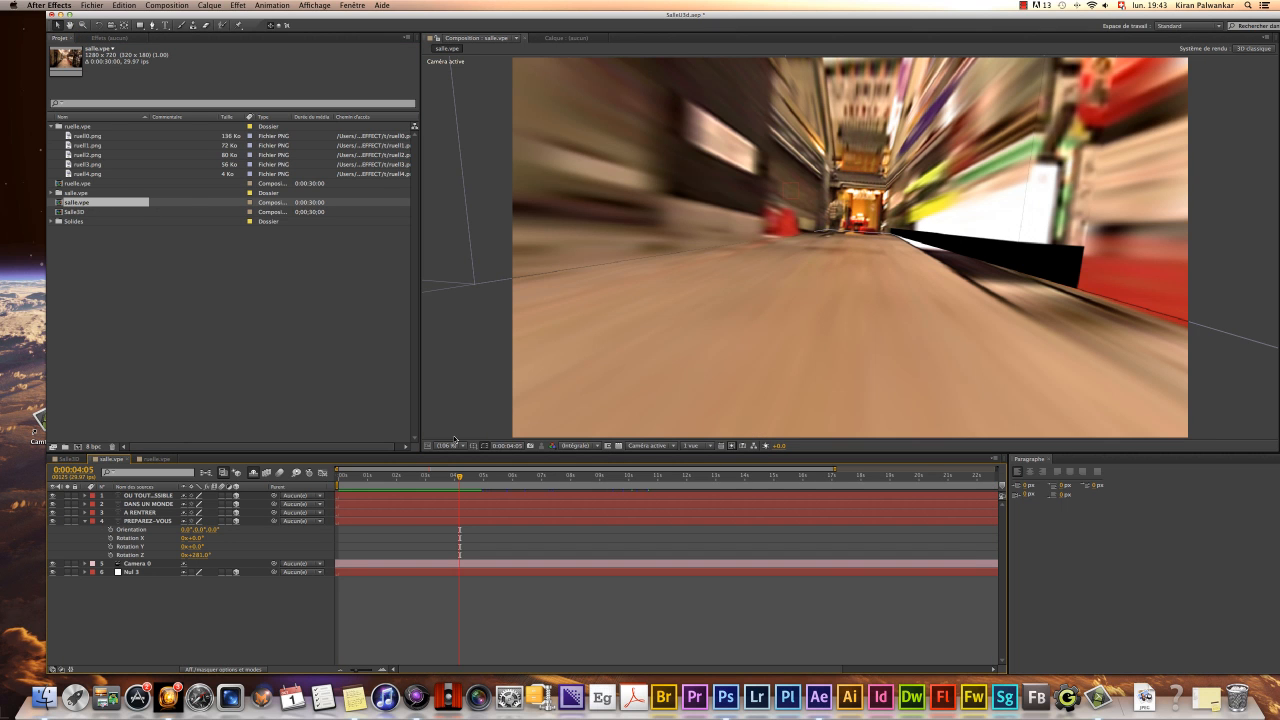
left_click_drag(459, 476, 338, 494)
left_click(858, 272)
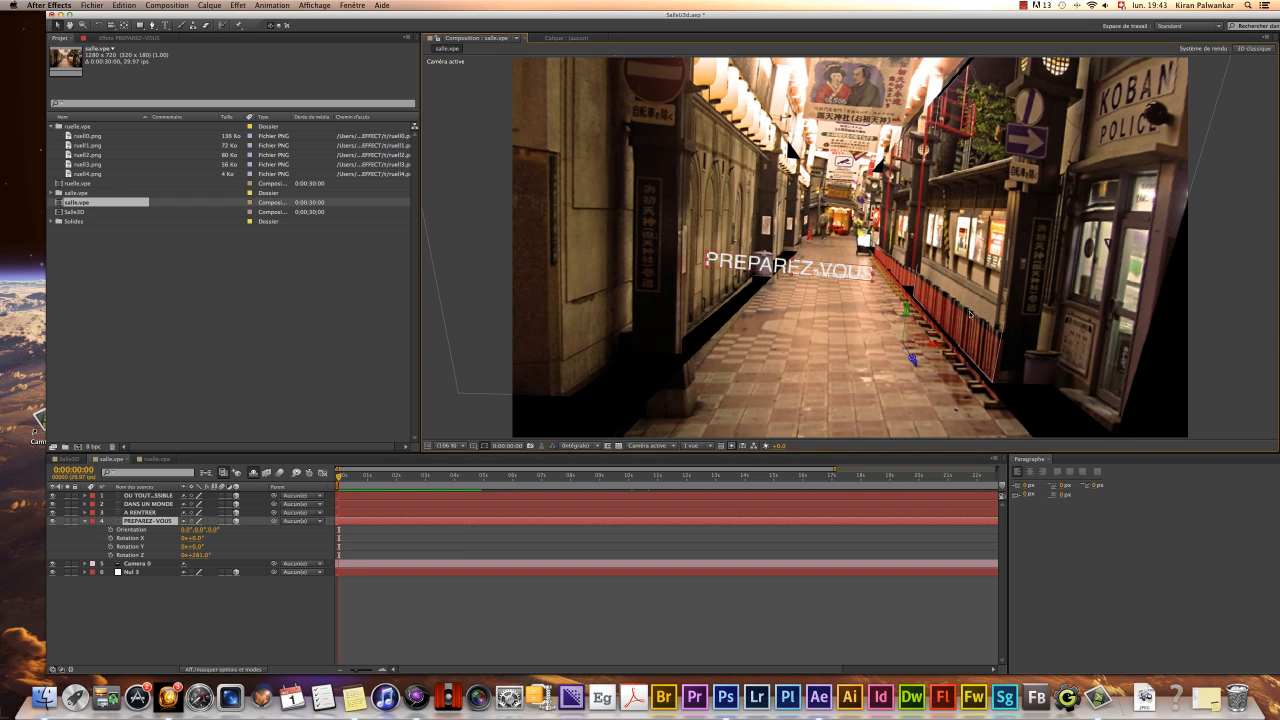
mouse_move(913, 362)
left_mouse_down()
mouse_move(925, 340)
mouse_move(910, 358)
left_mouse_up()
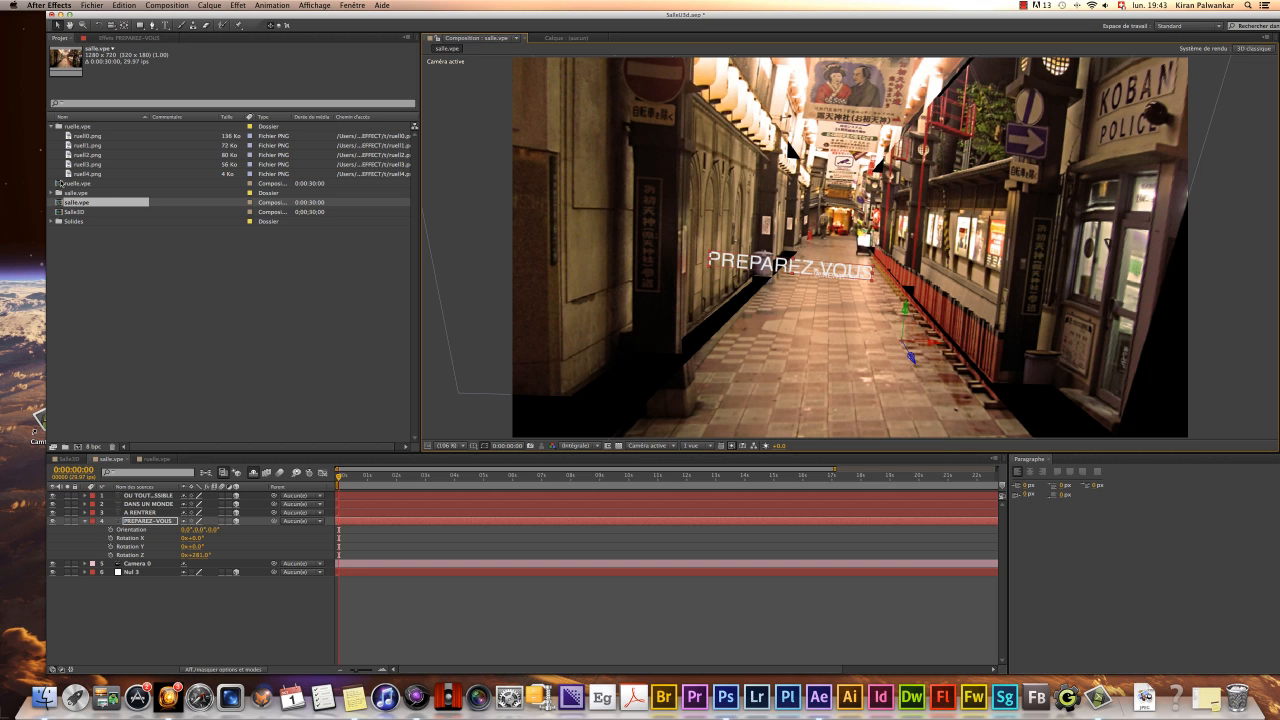
double_click(77, 184)
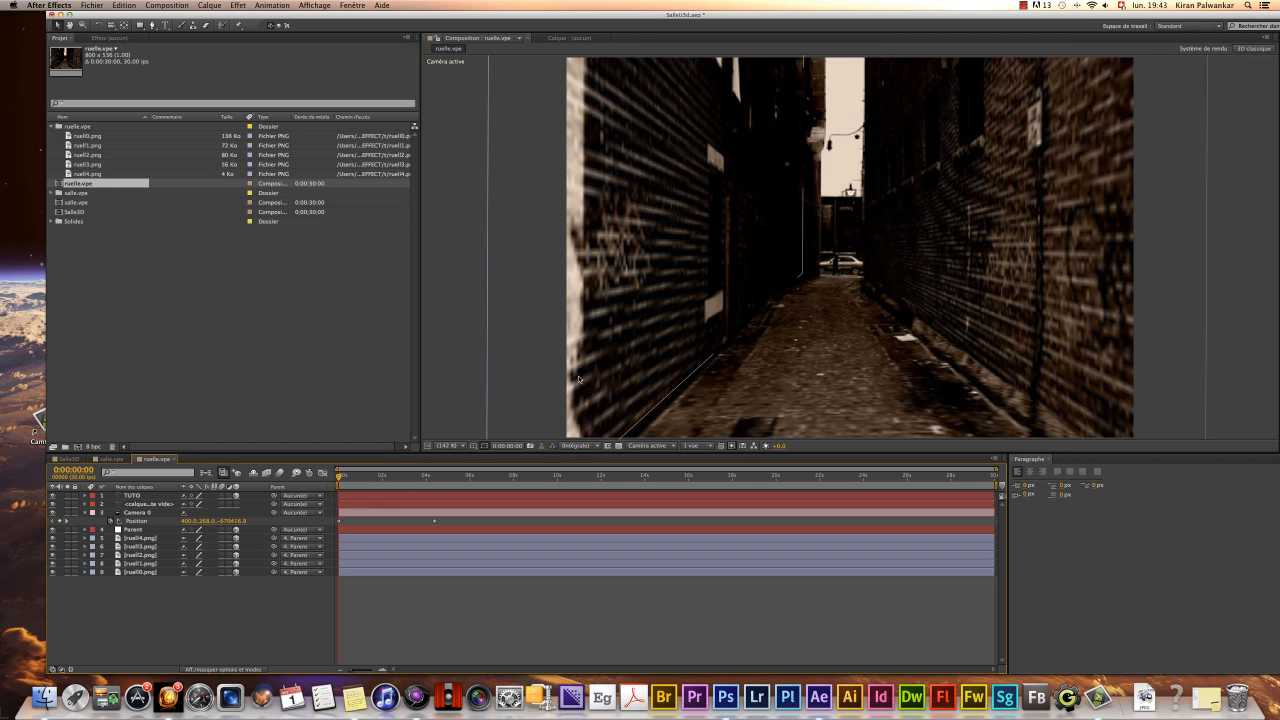